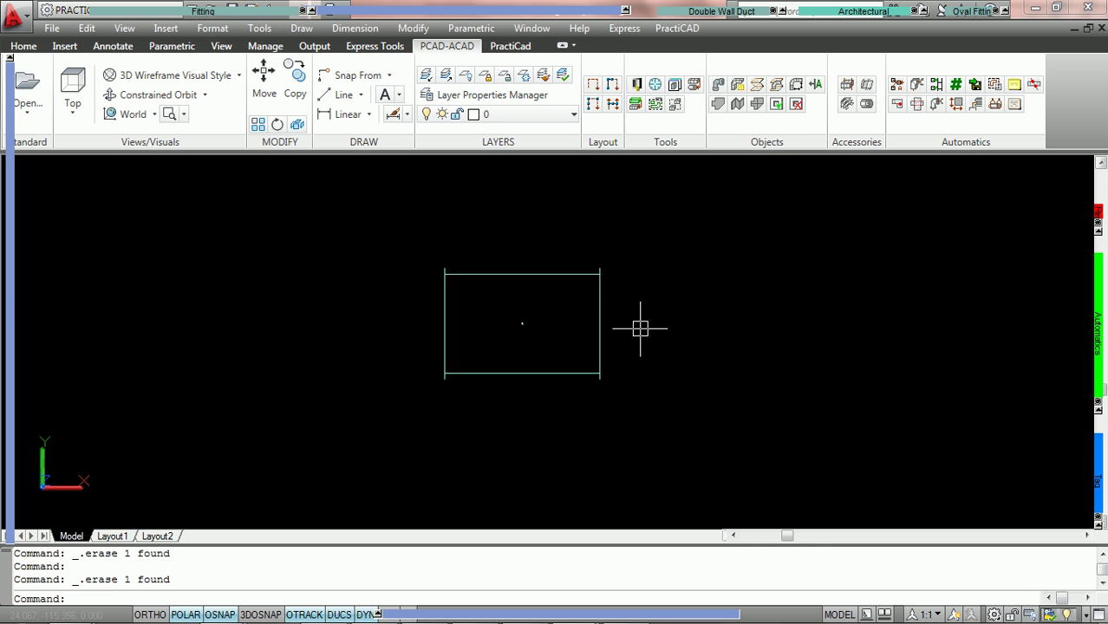
- Open the ductwork library in a maximized window and display the #CJT3 fitting under ASI, Rectangular, Straight
scroll(640, 328, "up", 2)
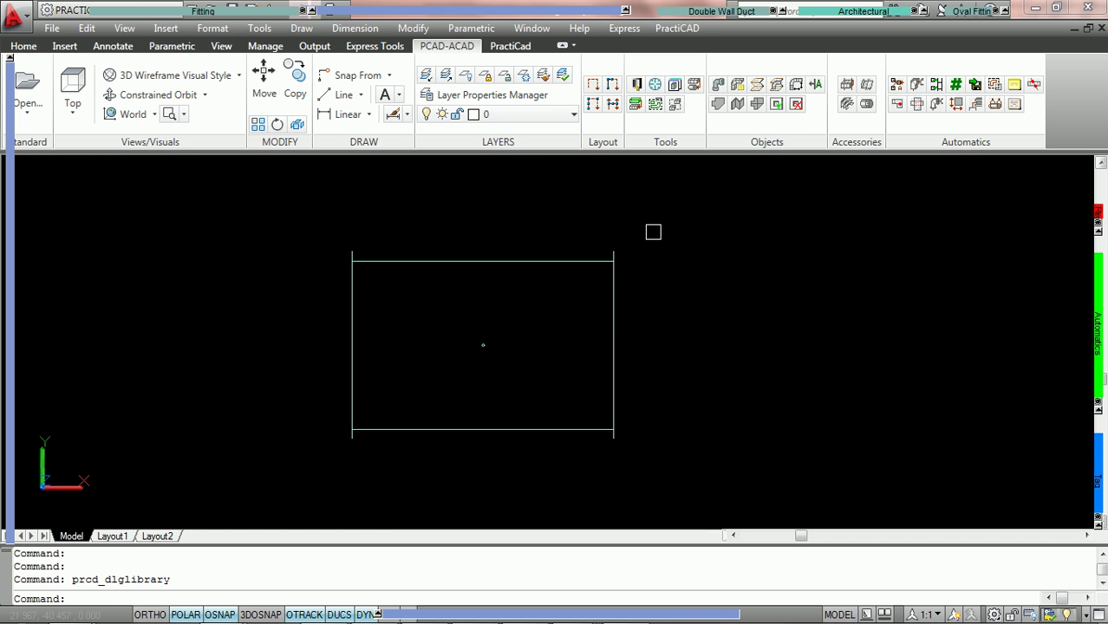
left_click(637, 86)
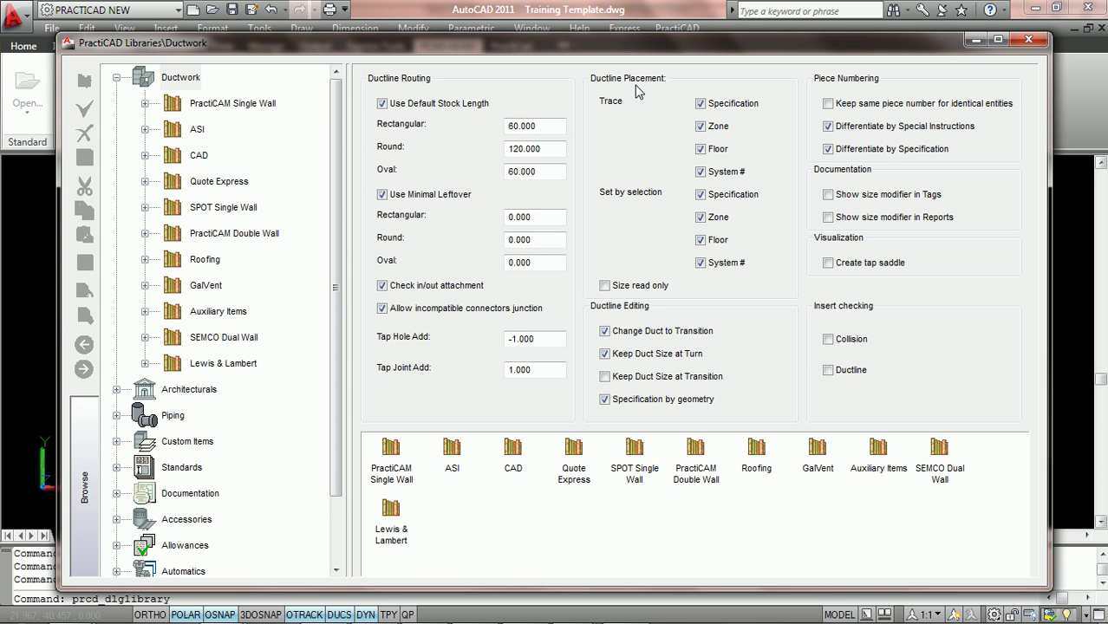
left_click(999, 40)
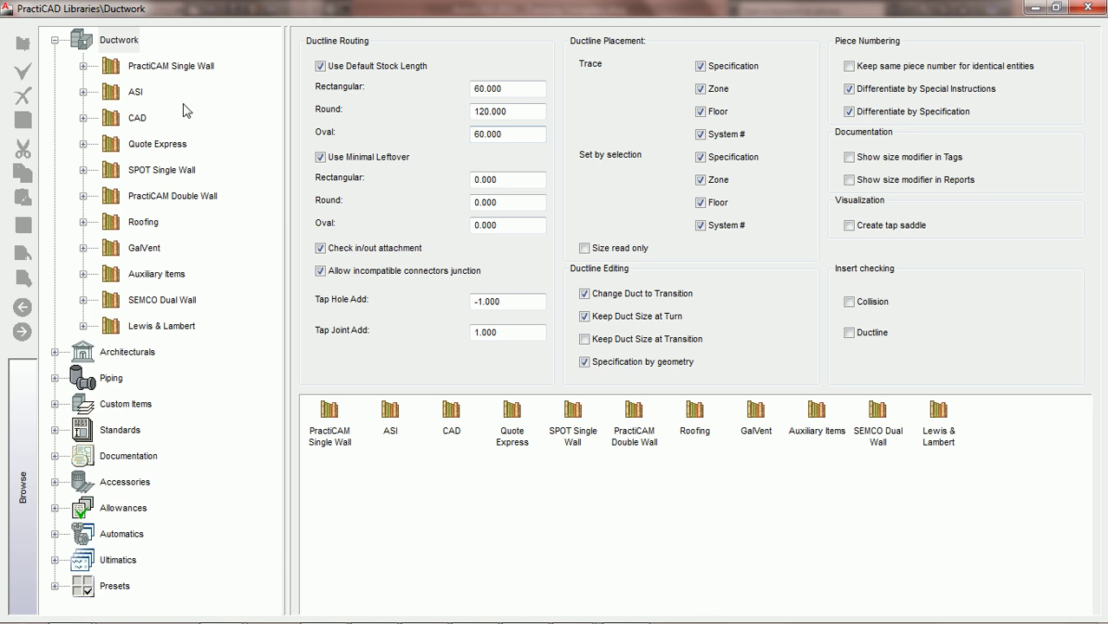
left_click(119, 43)
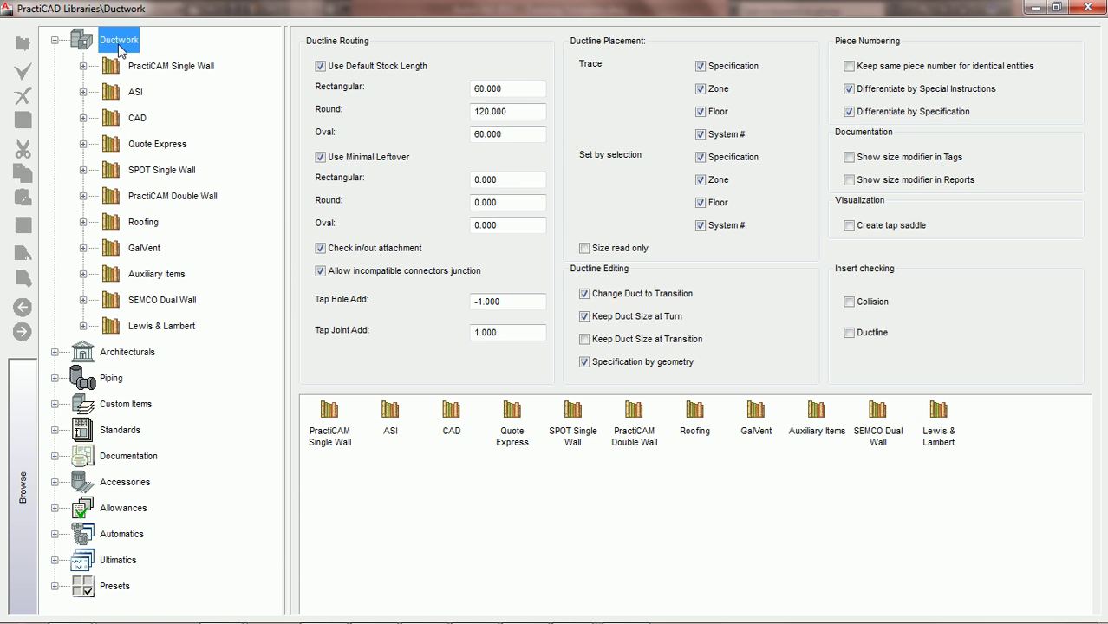
left_click(83, 92)
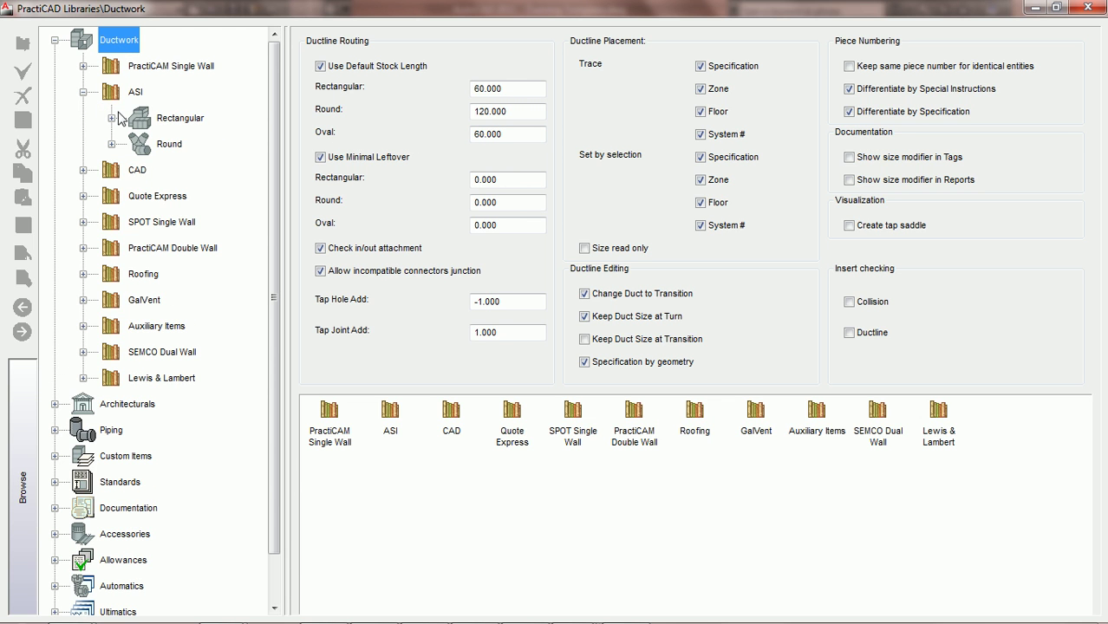
left_click(111, 119)
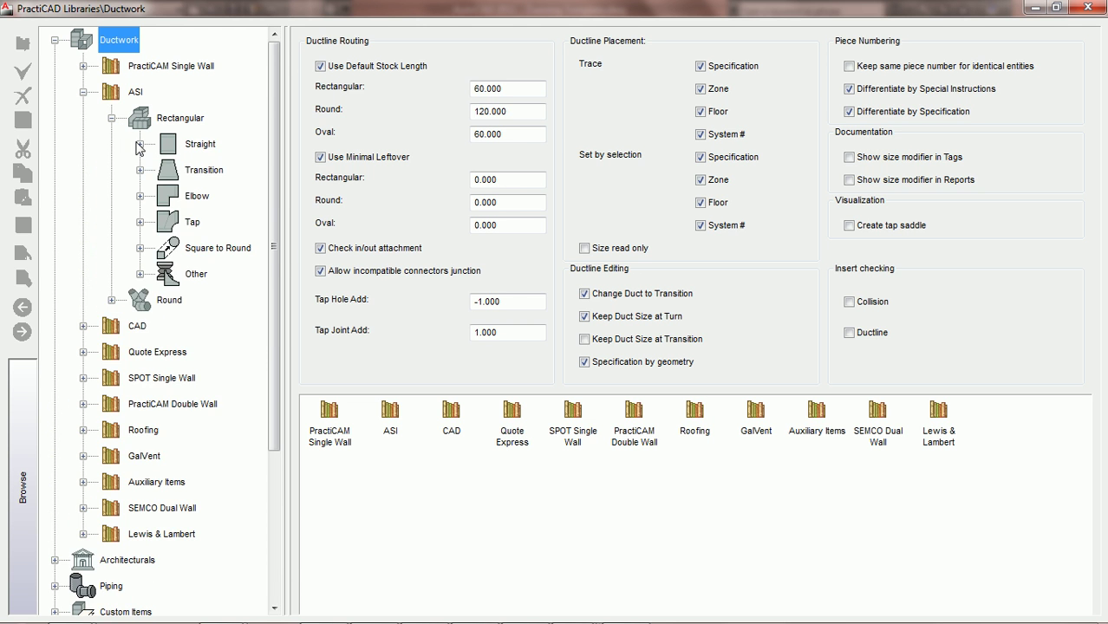
left_click(140, 144)
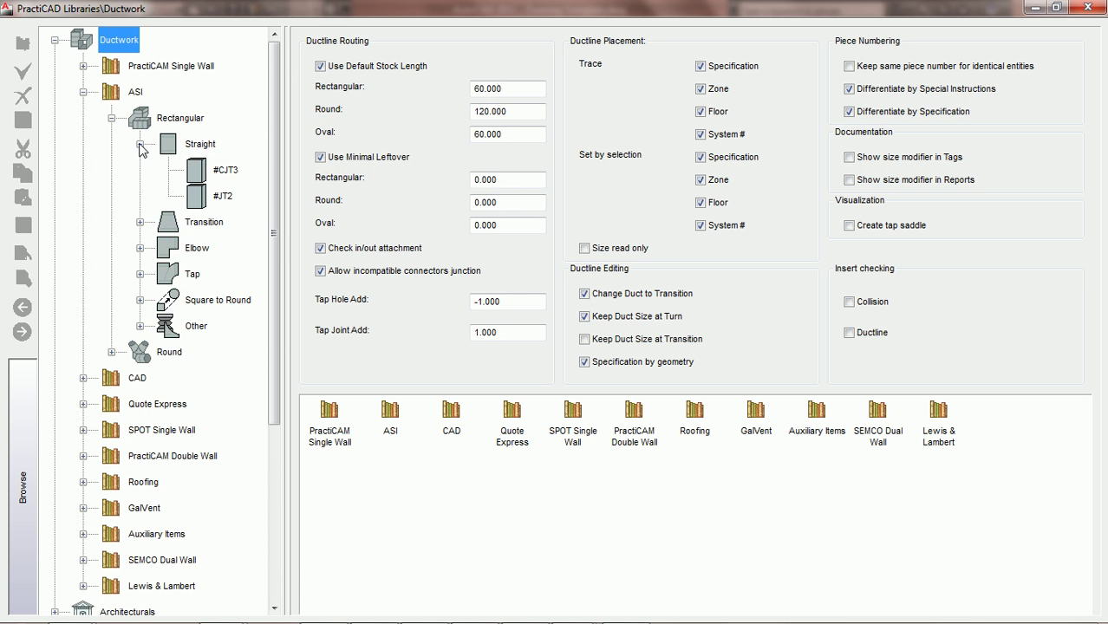
left_click(227, 172)
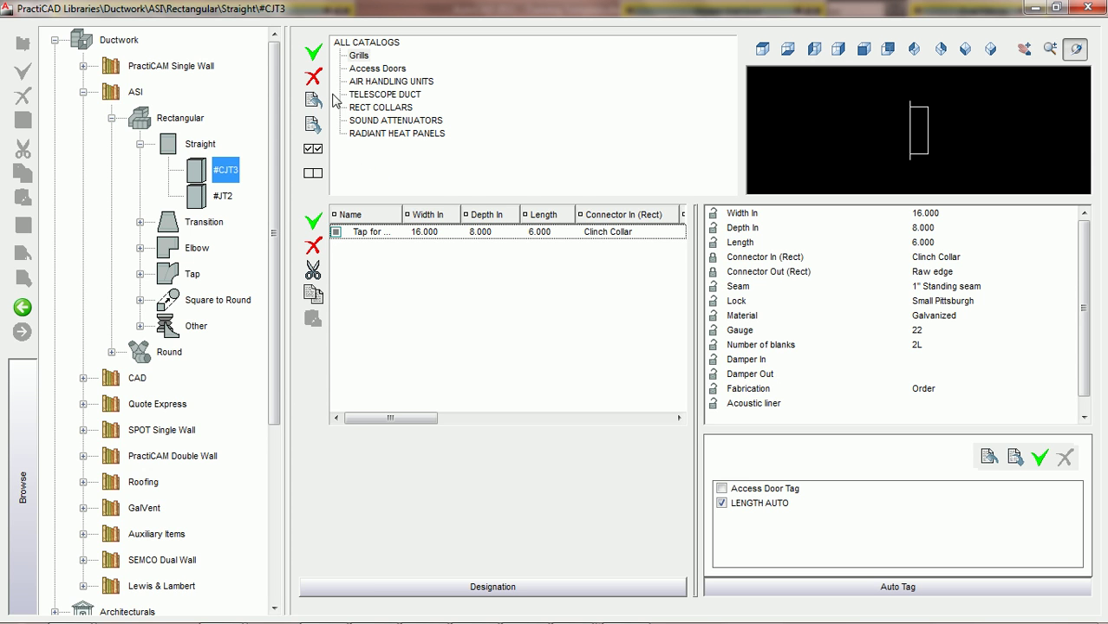
- Add a new catalog named PCAD ACCESS DOORS to the #CJT3 fitting
left_click(314, 54)
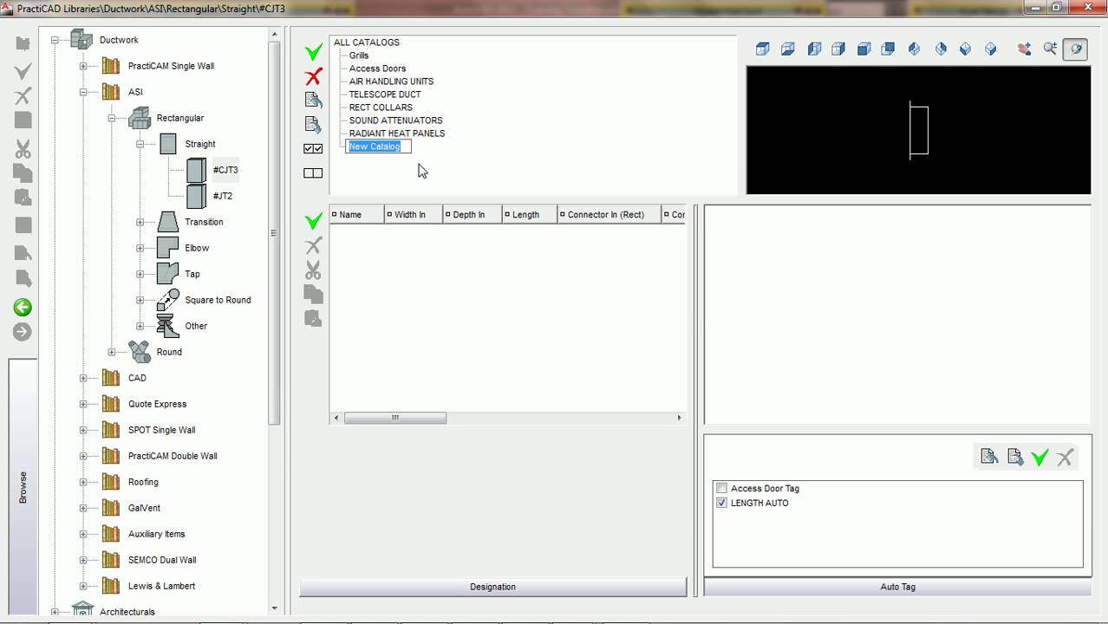
type("PCAD ACCESS DOORS")
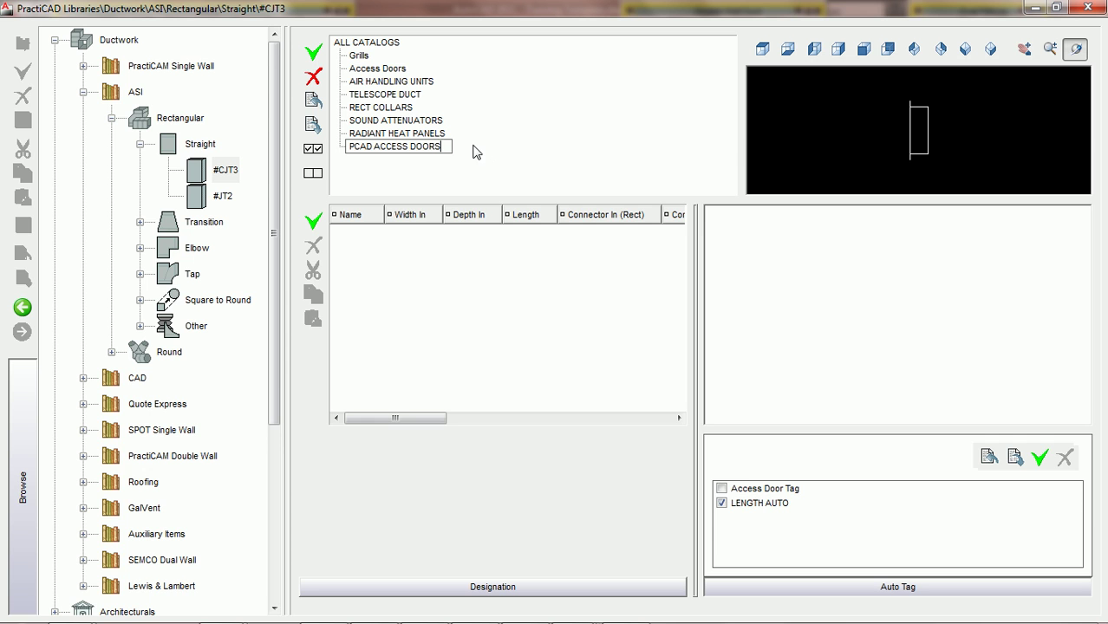
key("Return")
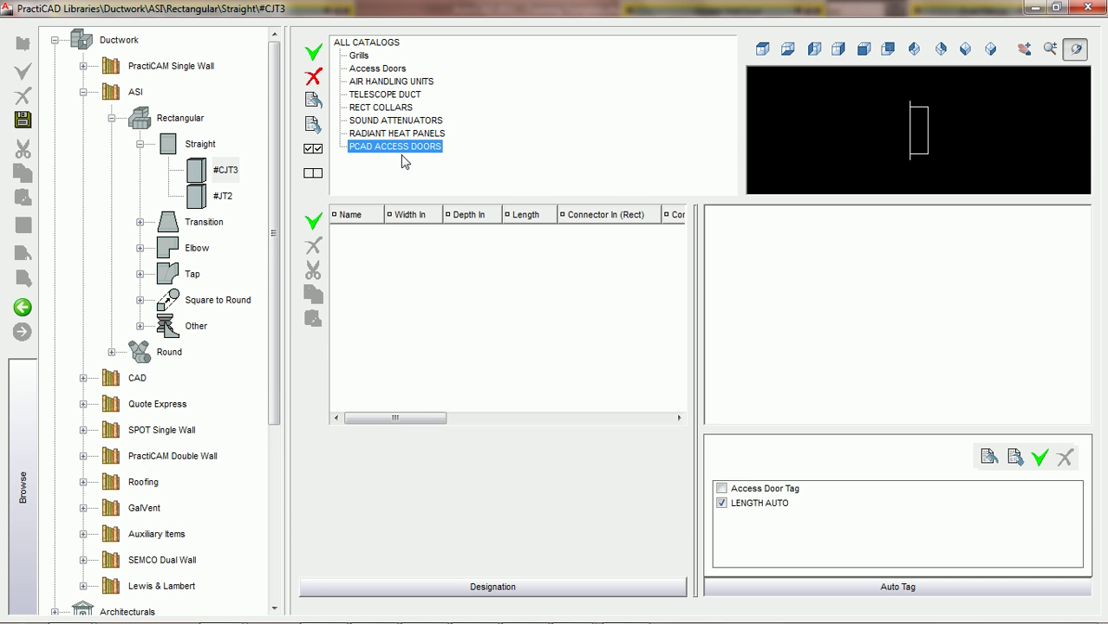
- Add a new item named PCAD Access Door to the PCAD ACCESS DOORS catalog
left_click(313, 221)
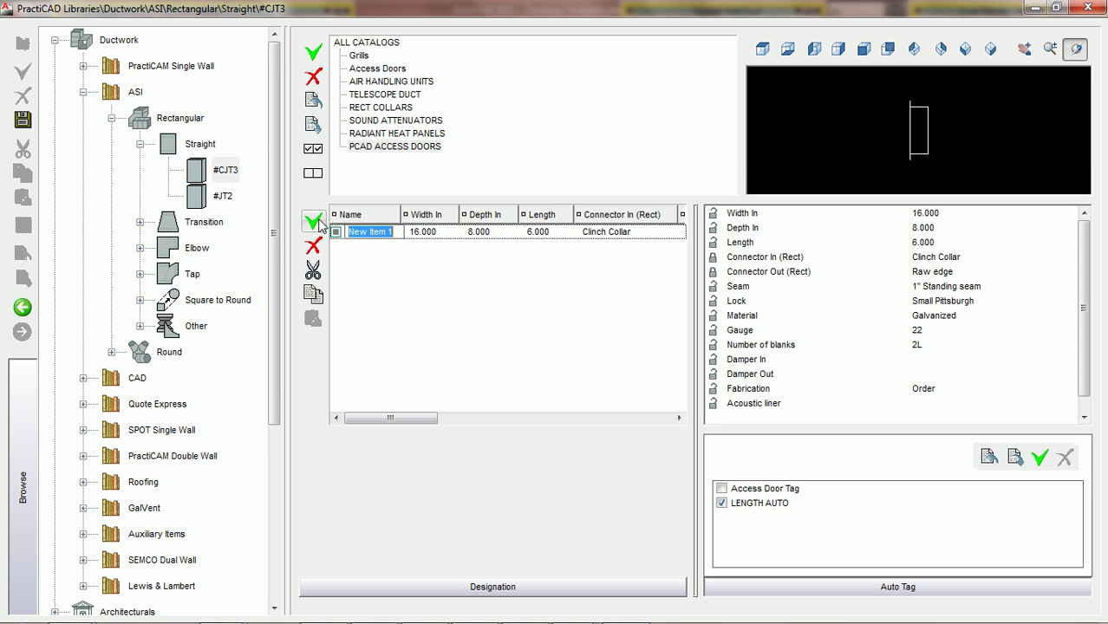
type("PCAD ACCESS DOORS")
key("BackSpace")
key("BackSpace")
key("BackSpace")
key("BackSpace")
key("BackSpace")
key("BackSpace")
key("BackSpace")
key("BackSpace")
key("BackSpace")
key("BackSpace")
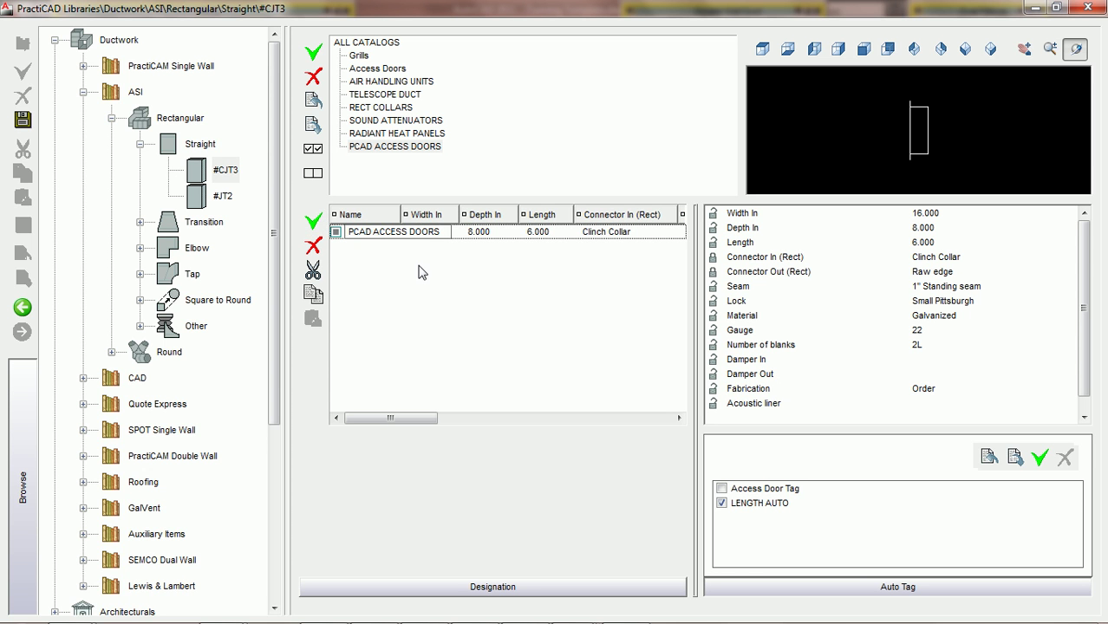
key("BackSpace")
type("CC")
key("BackSpace")
key("BackSpace")
type("ccess Door")
key("Tab")
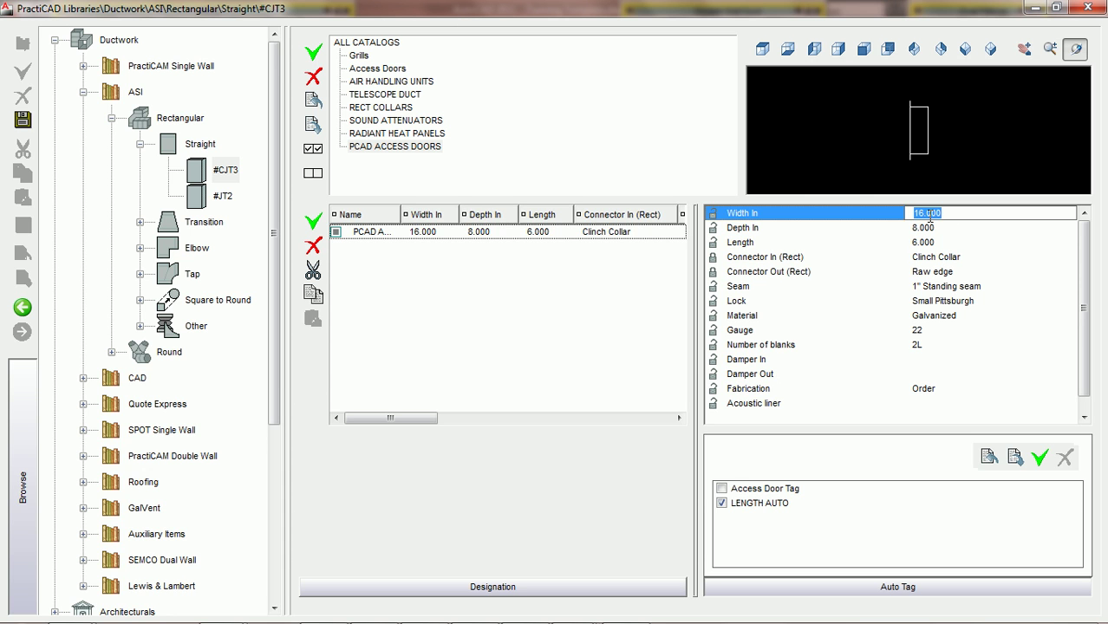
- Set the item's Width In to 12, Depth In to 12 and Length to 1
type("12")
key("Return")
type("12")
key("Return")
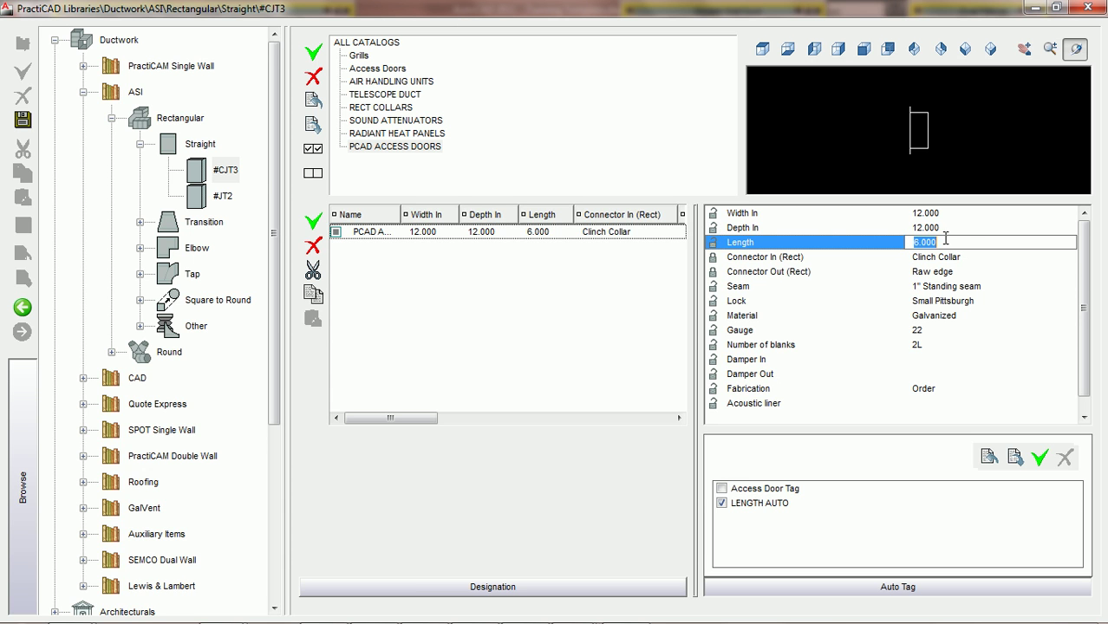
type("1")
key("Return")
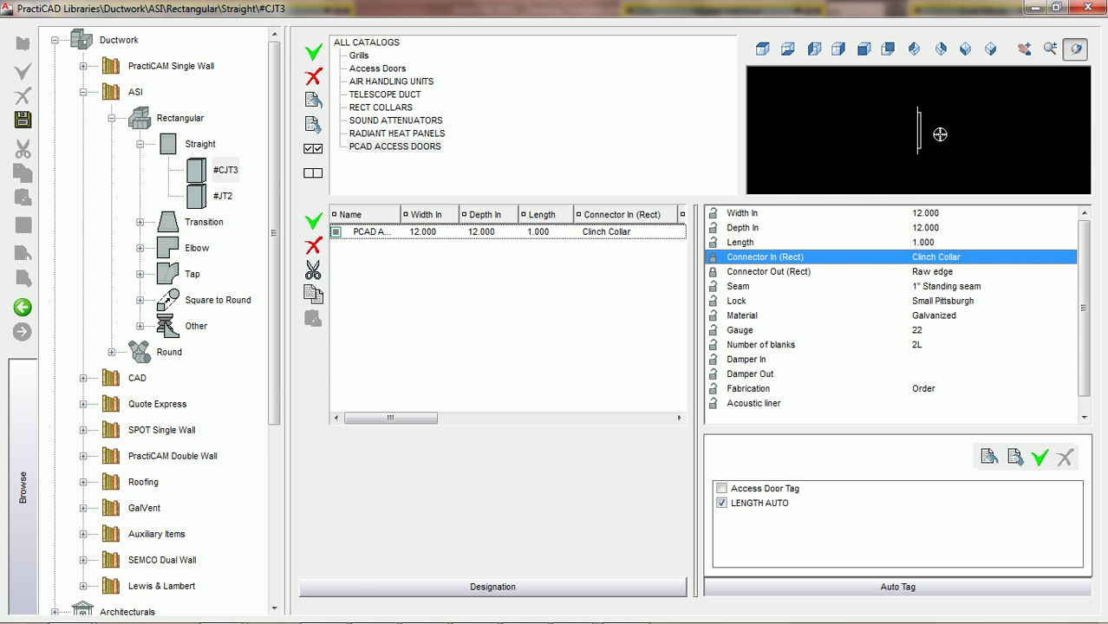
- Unlock the item's connector properties and set Connector In (Rect) to Raw
left_click(709, 257)
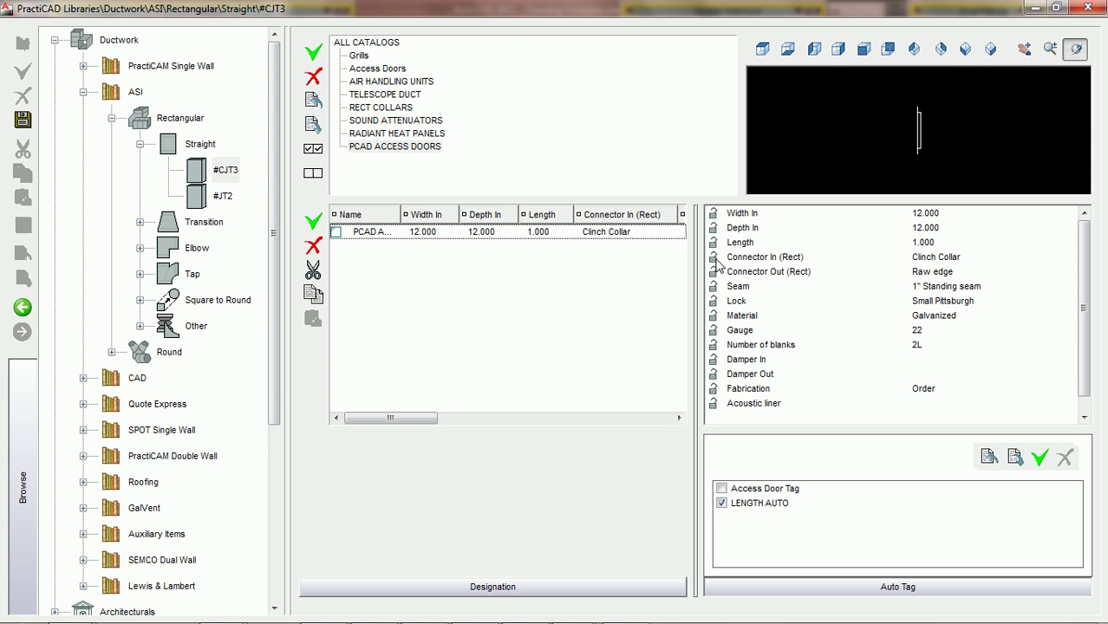
left_click(954, 258)
type("Raw")
- Set the item's Connector Out (Rect) to Raw
left_click(944, 273)
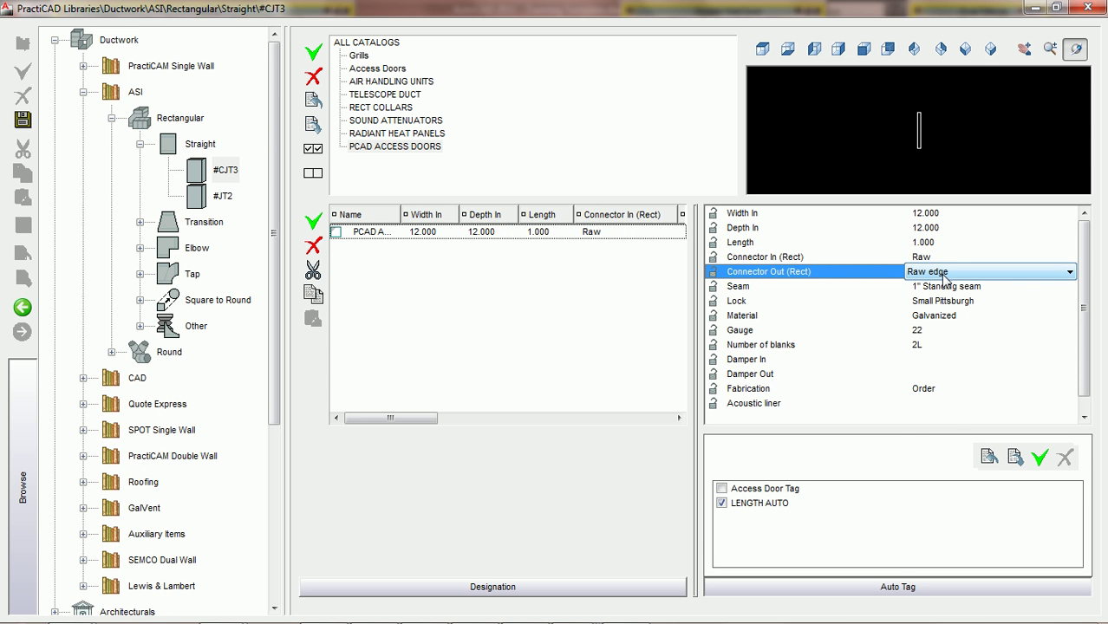
left_click(946, 275)
key("Down")
key("Down")
key("Down")
key("Down")
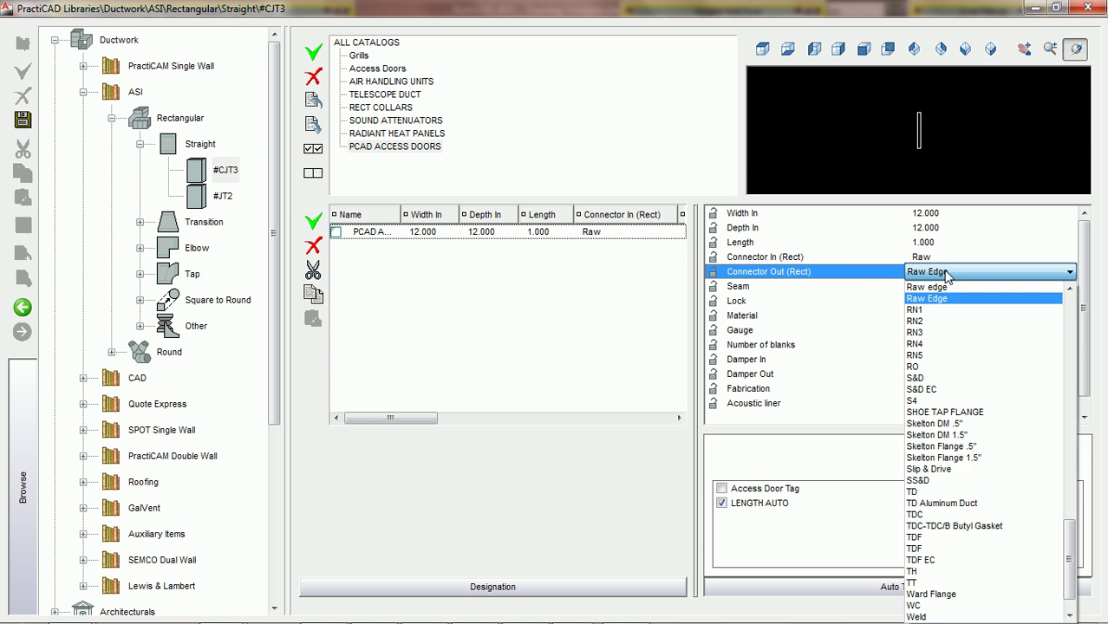
key("Down")
key("Down")
key("Down")
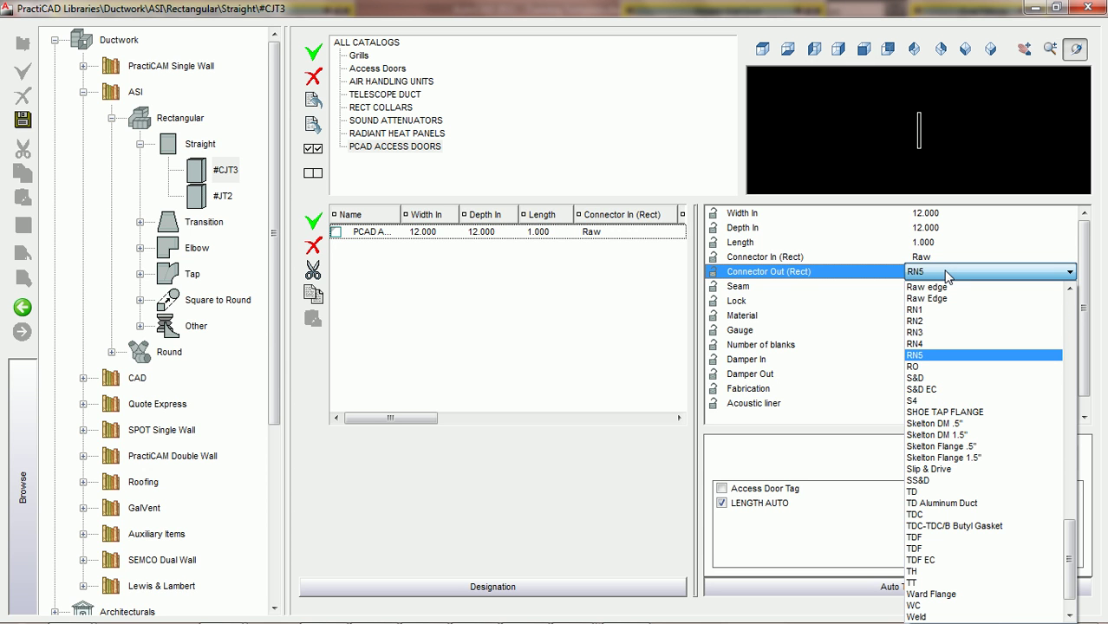
key("Home")
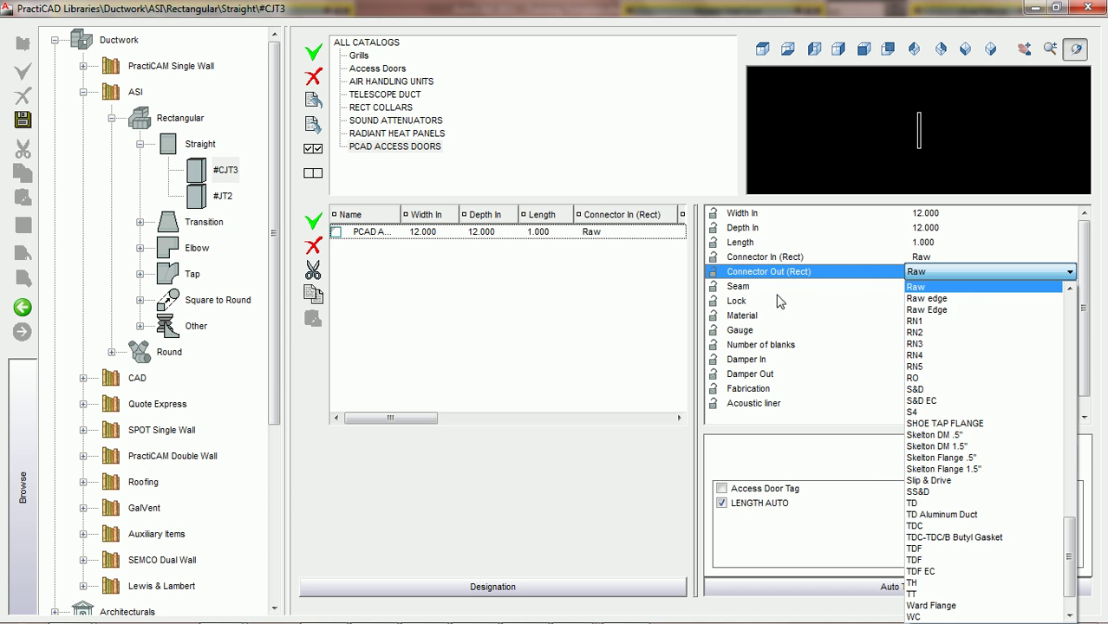
key("Return")
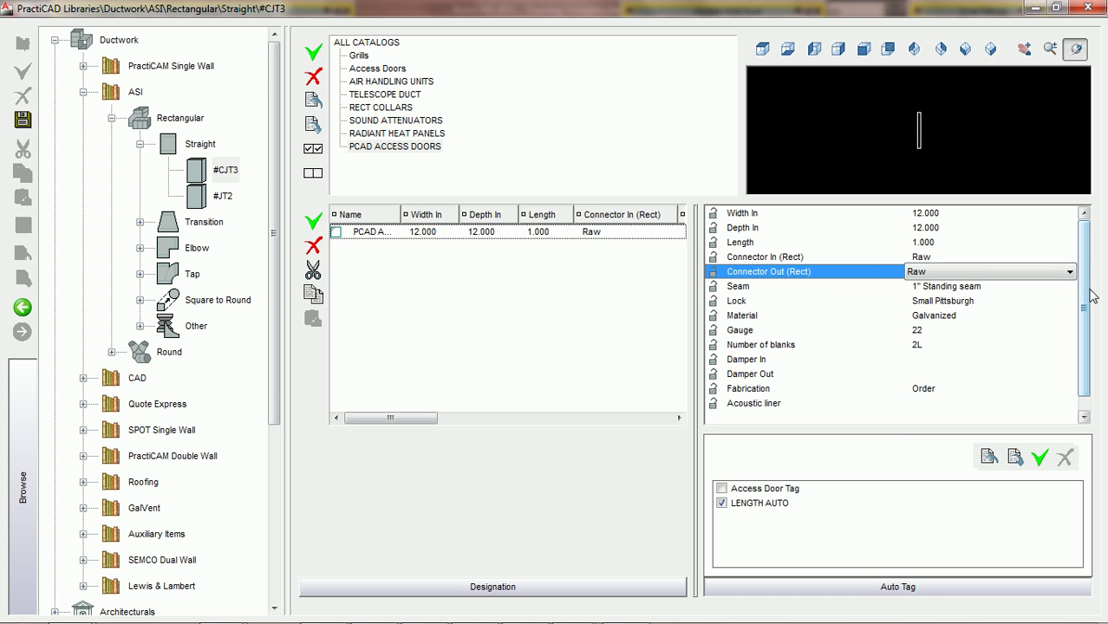
- Lock all of the item's properties except Width In and Depth In
scroll(821, 293, "down", 1)
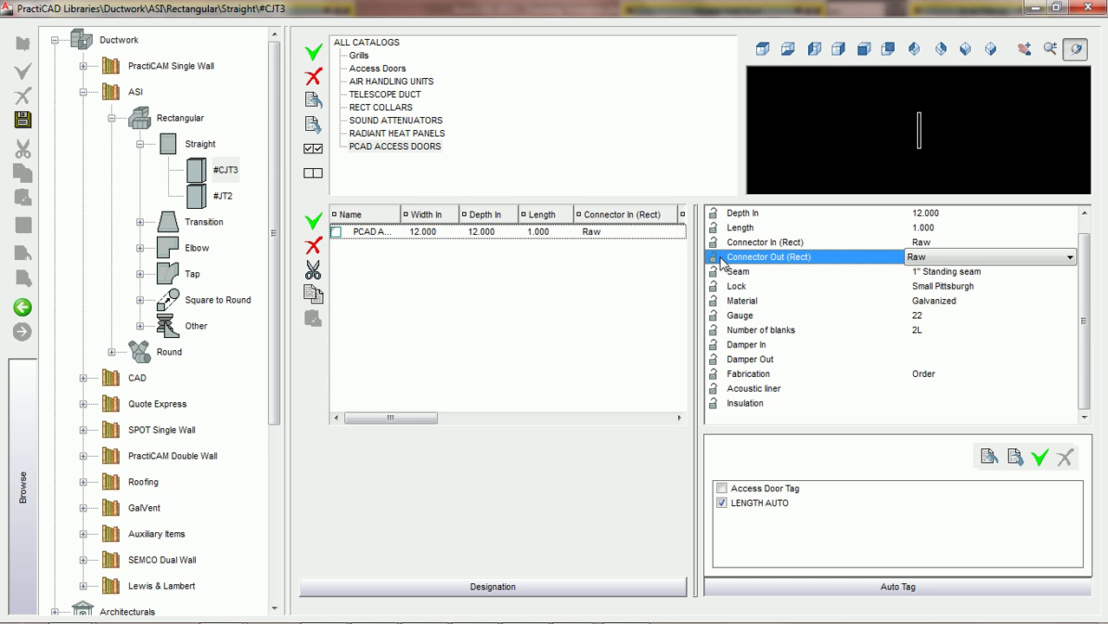
left_click(337, 234)
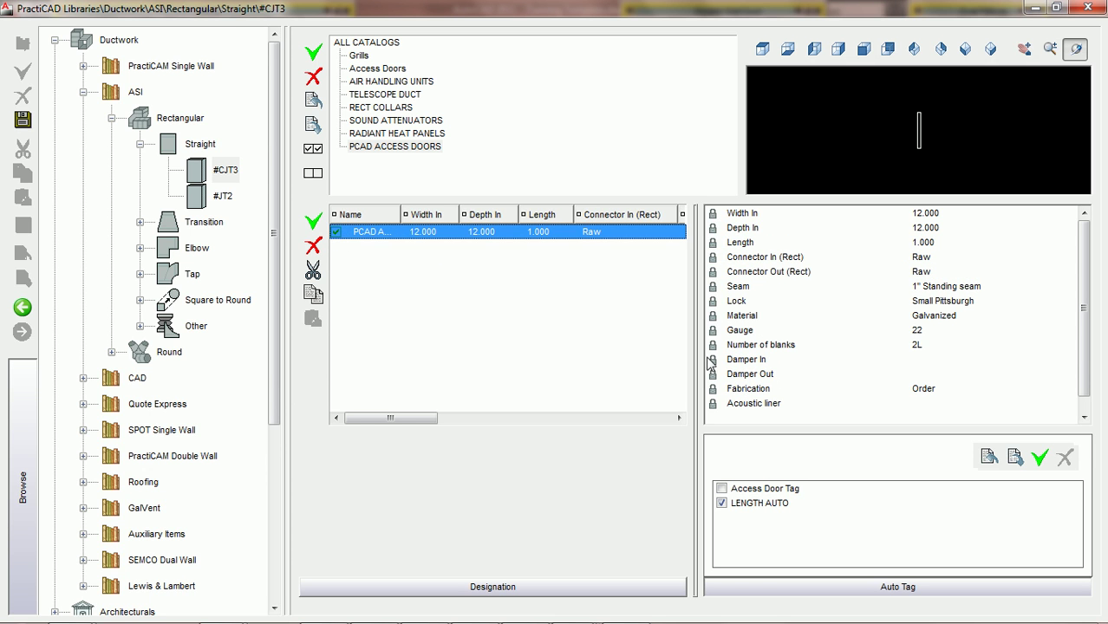
left_click(713, 214)
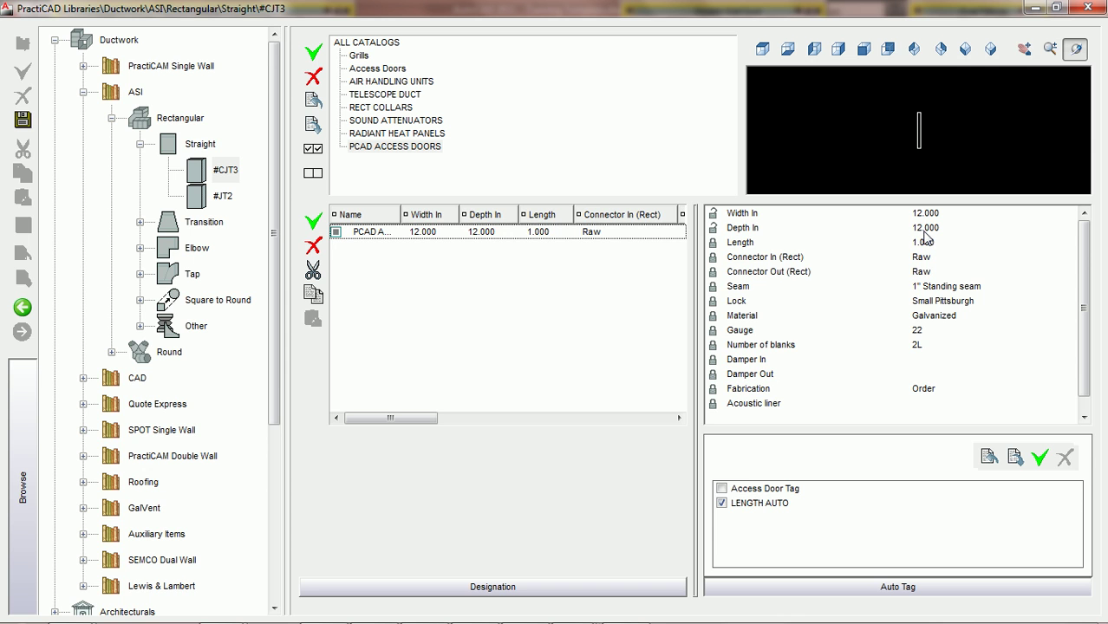
- Save the library changes and close the library window
scroll(1084, 300, "down", 1)
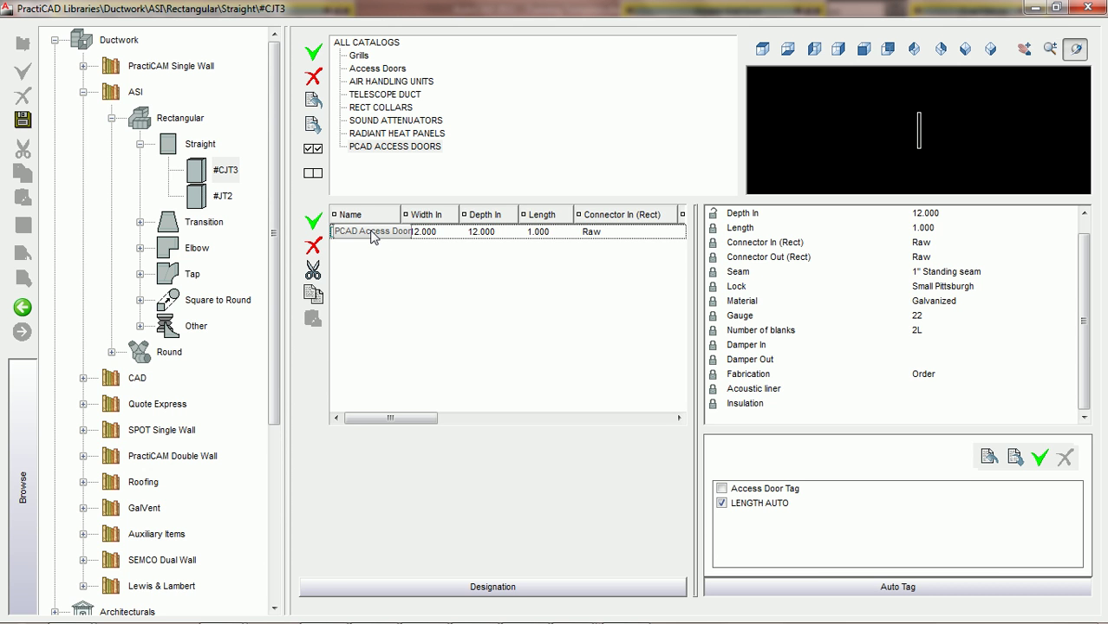
left_click_drag(373, 237, 300, 104)
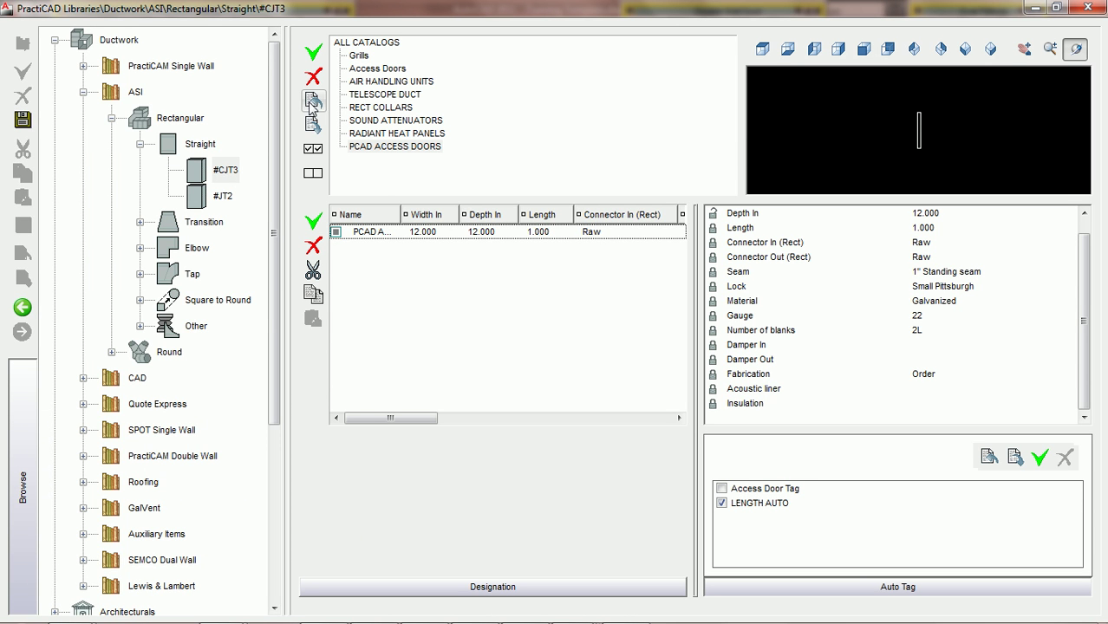
left_click(24, 119)
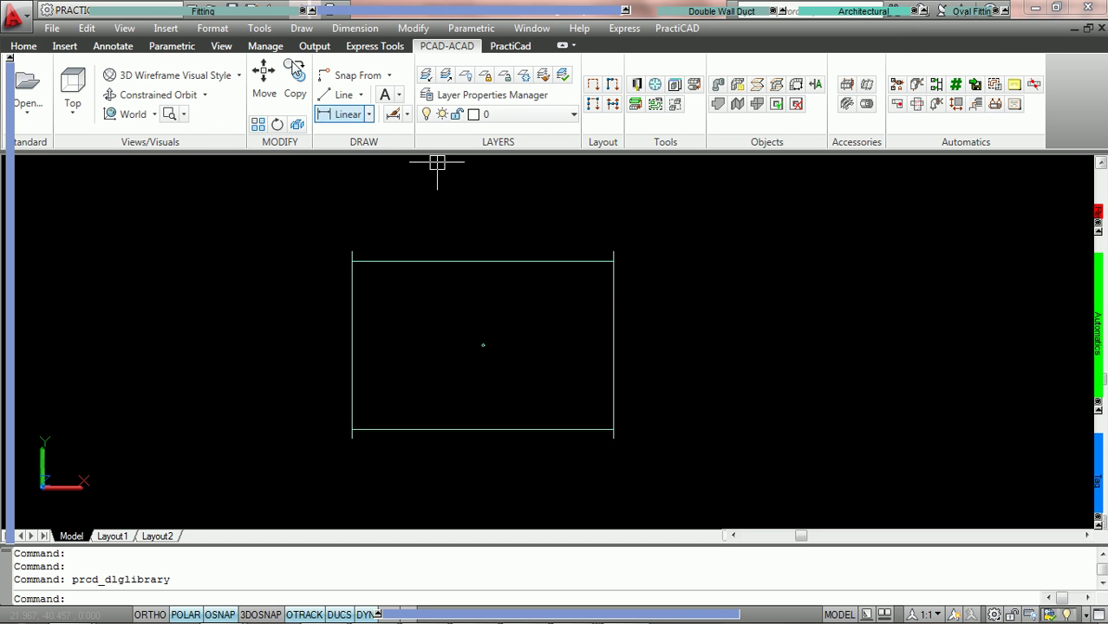
- Start placing the PCAD access door fitting and check its Width In and Depth In properties
mouse_move(267, 19)
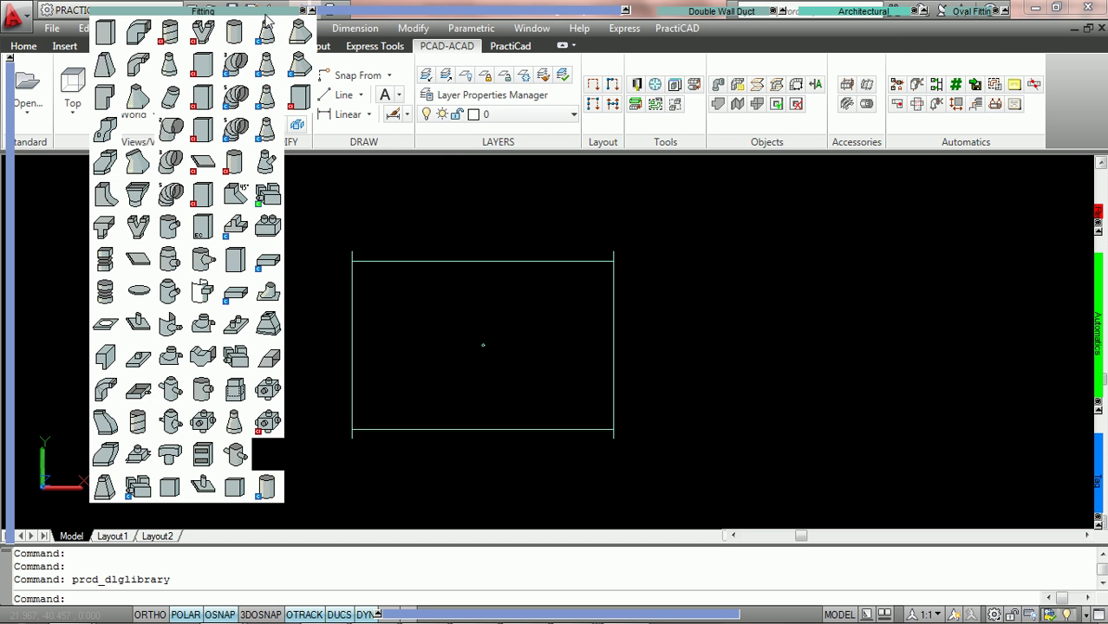
left_click(298, 98)
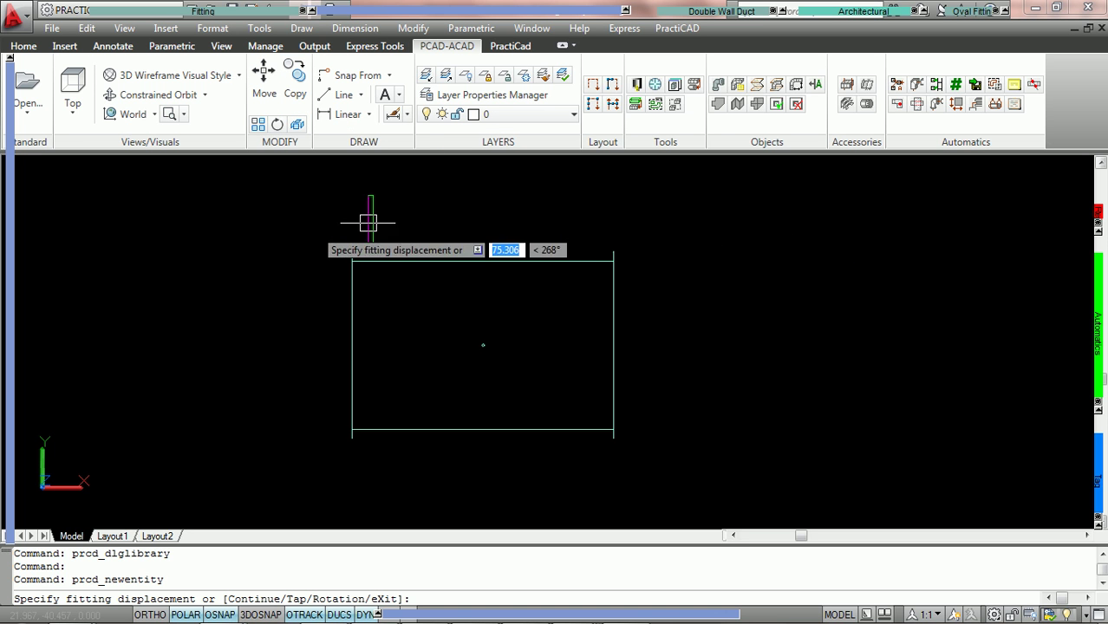
mouse_move(13, 213)
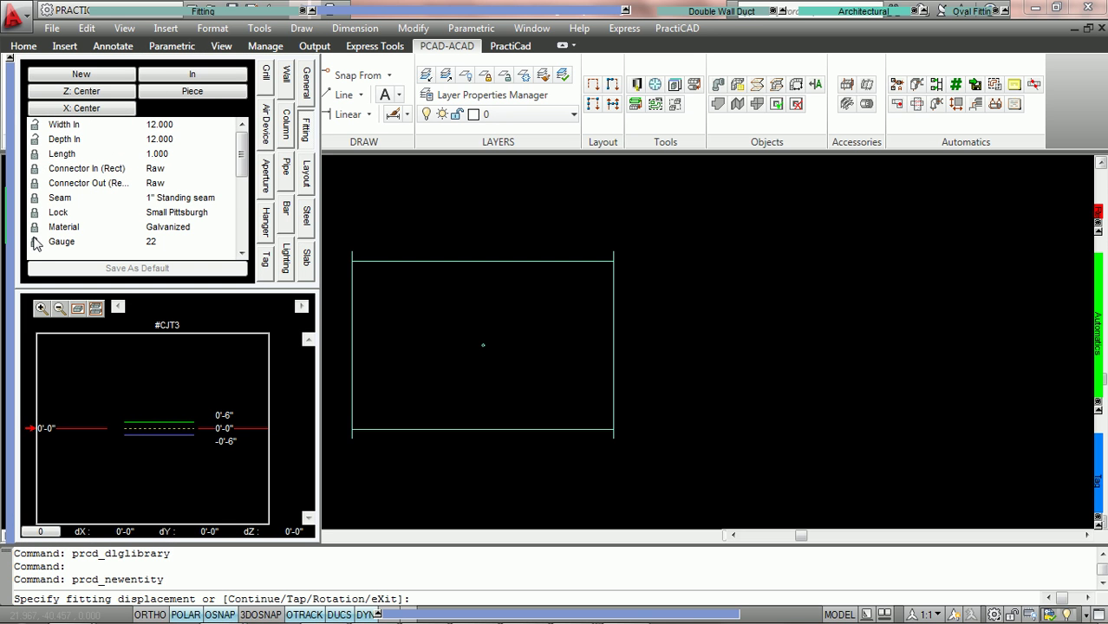
left_click(178, 125)
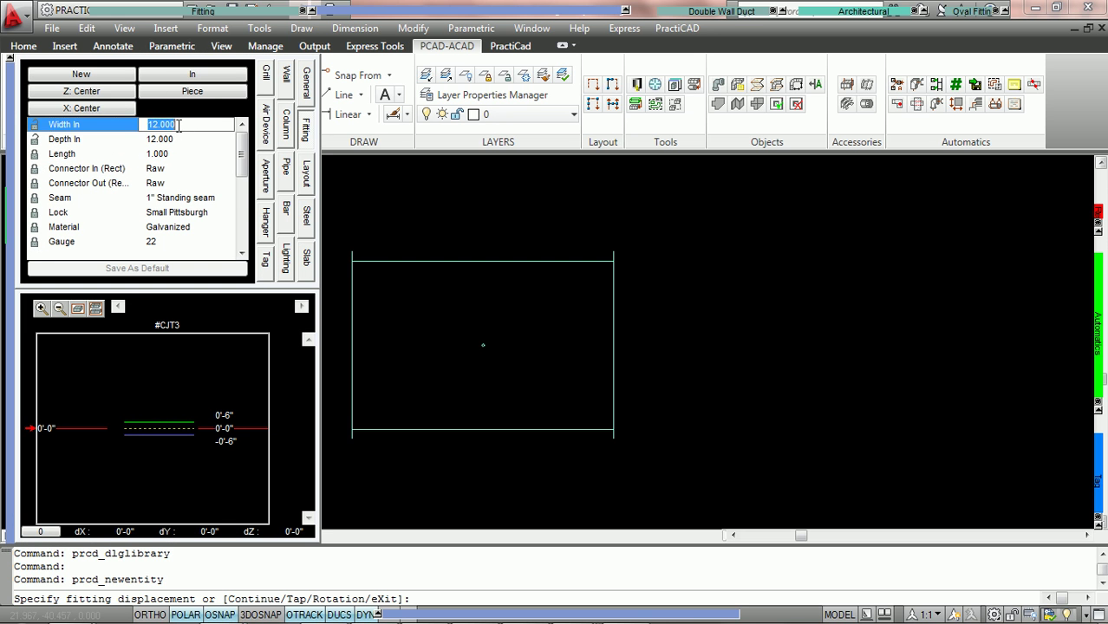
scroll(178, 125, "up", 1)
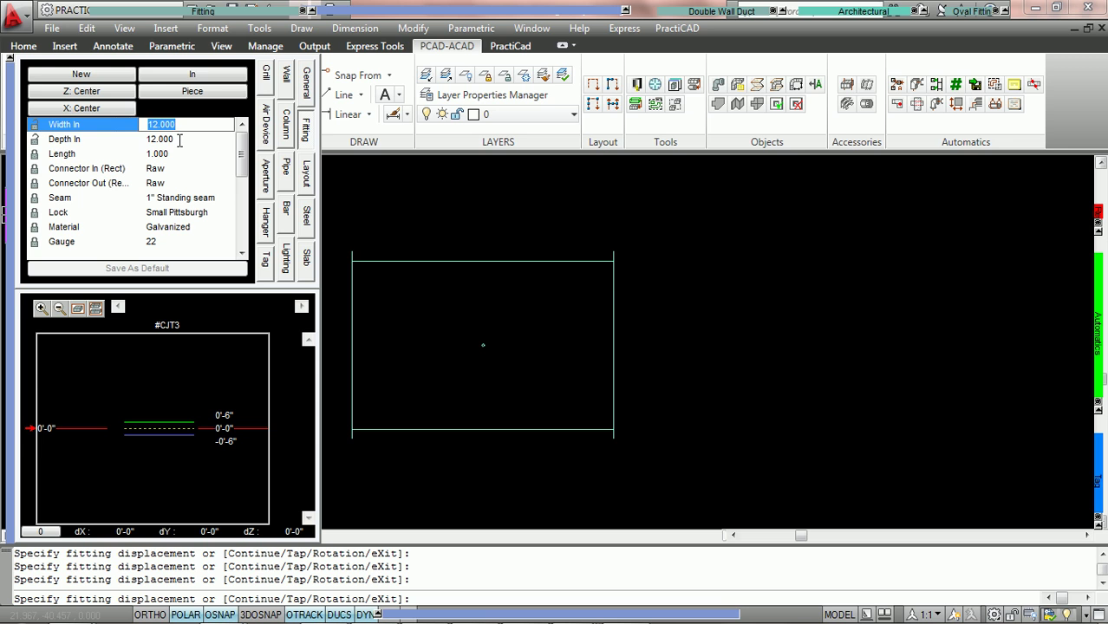
left_click(180, 139)
left_click(178, 125)
left_click(179, 139)
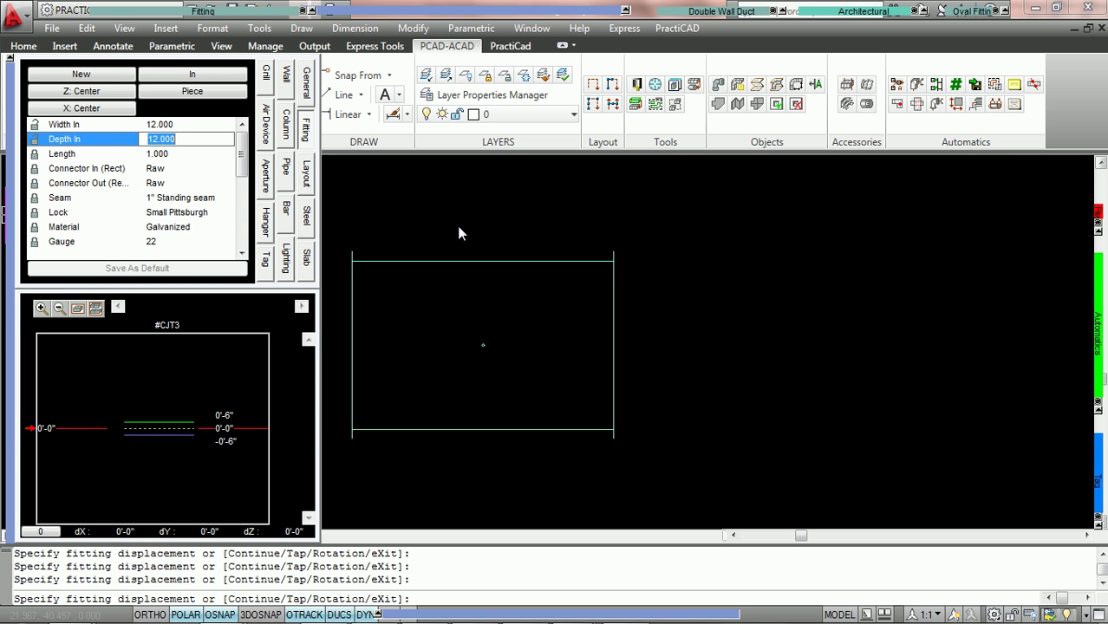
- Place the access door as a tap on the duct's lower side in plan, accepting the default tap parameters, and end the command
type("t")
key("Return")
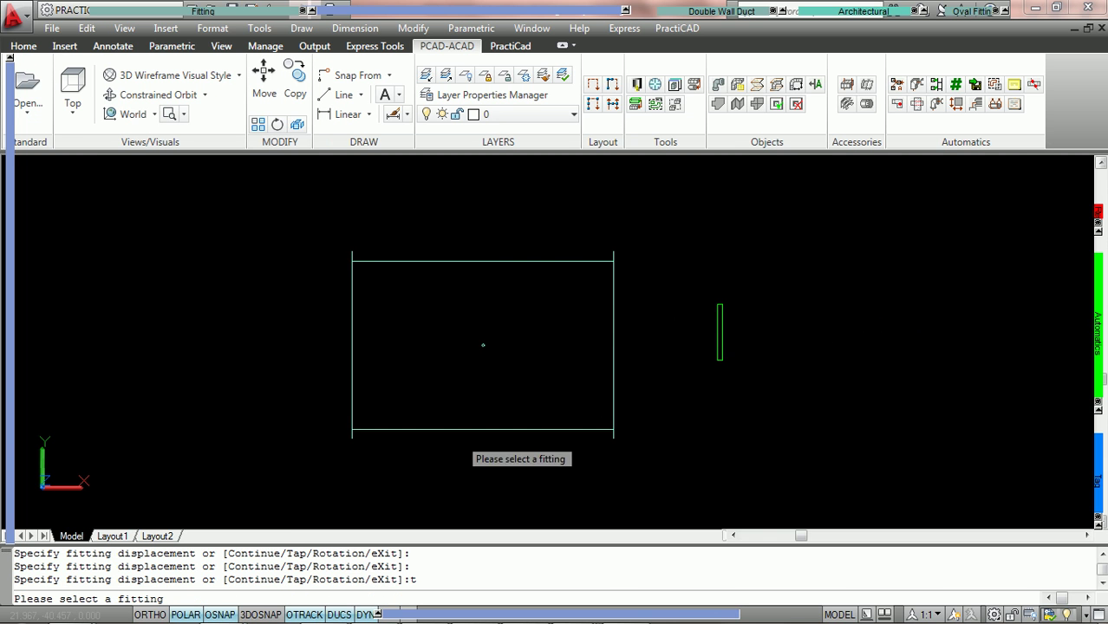
left_click(476, 430)
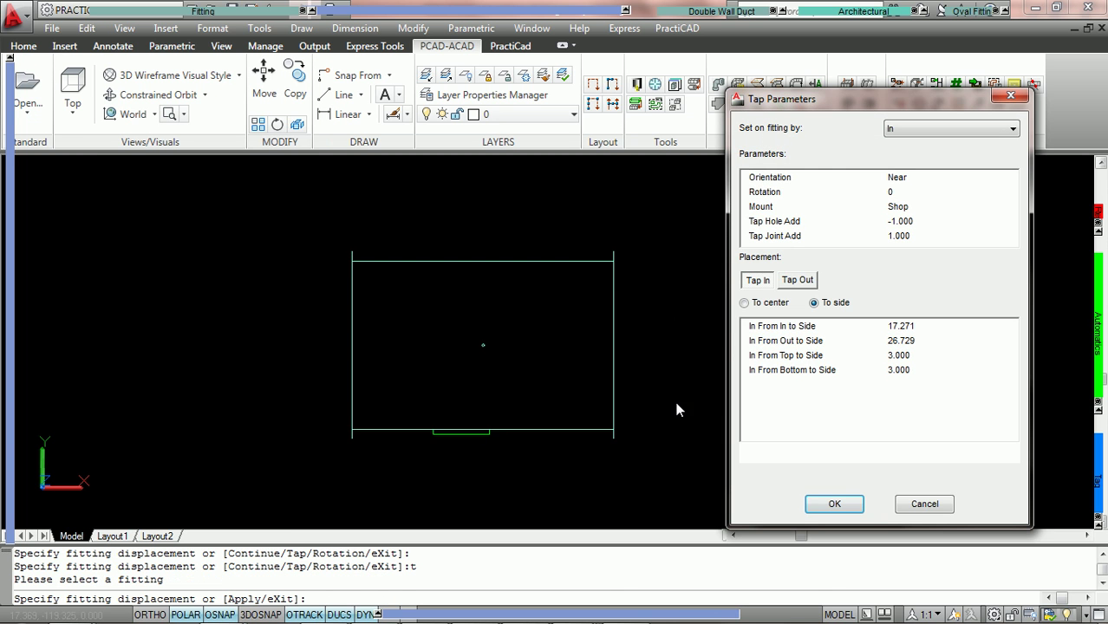
left_click(835, 504)
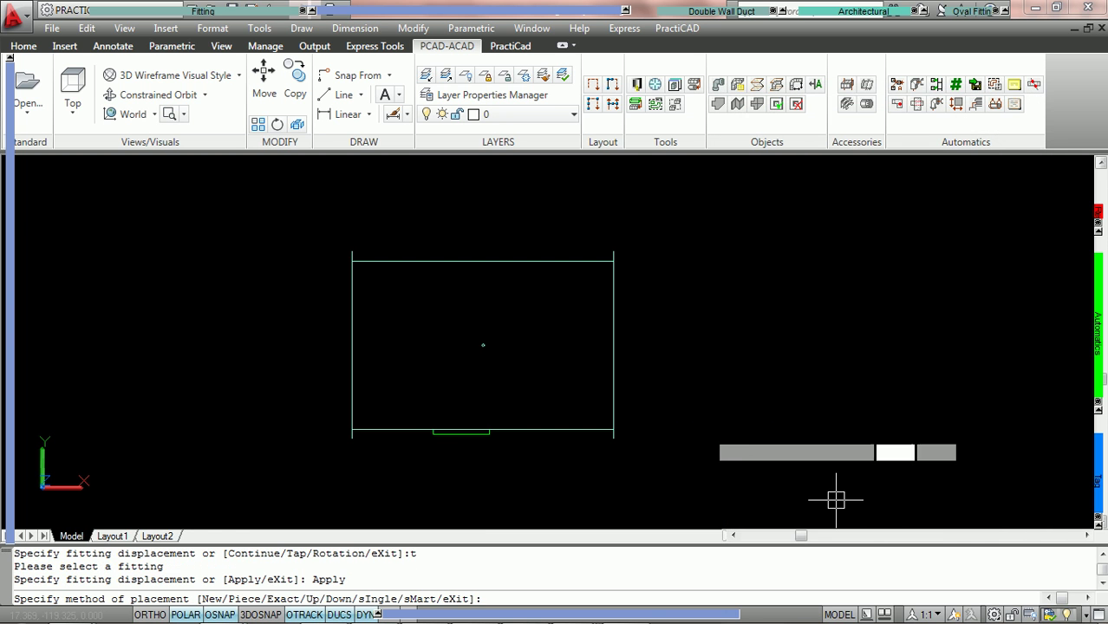
key("Return")
key("Escape")
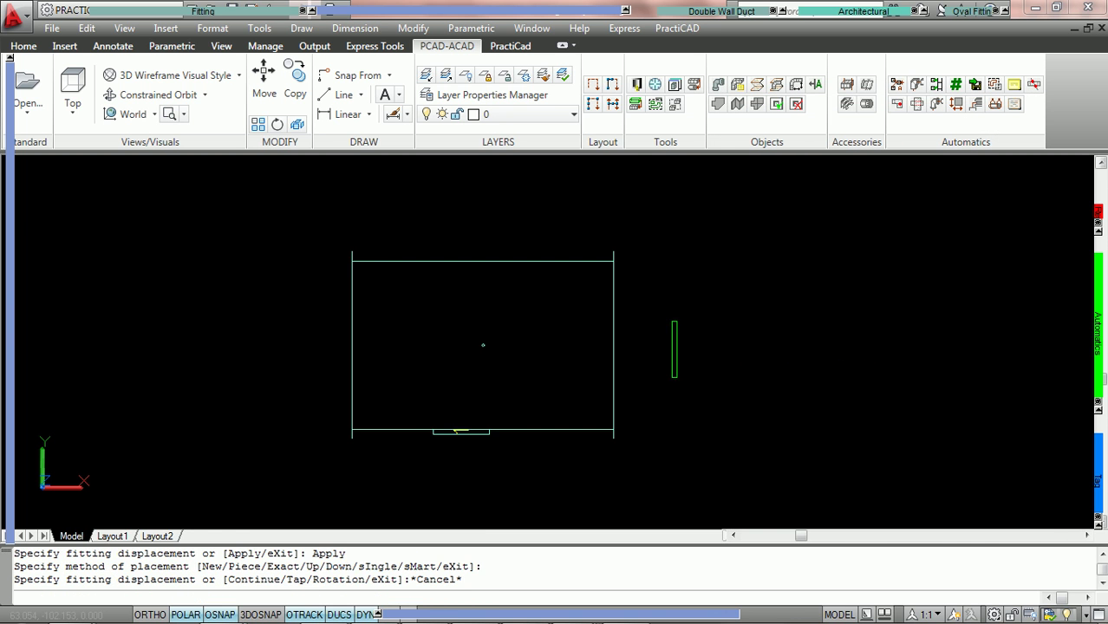
- Switch to the SW Isometric view and examine the access door and its tag on the duct
left_click(73, 110)
left_click(113, 334)
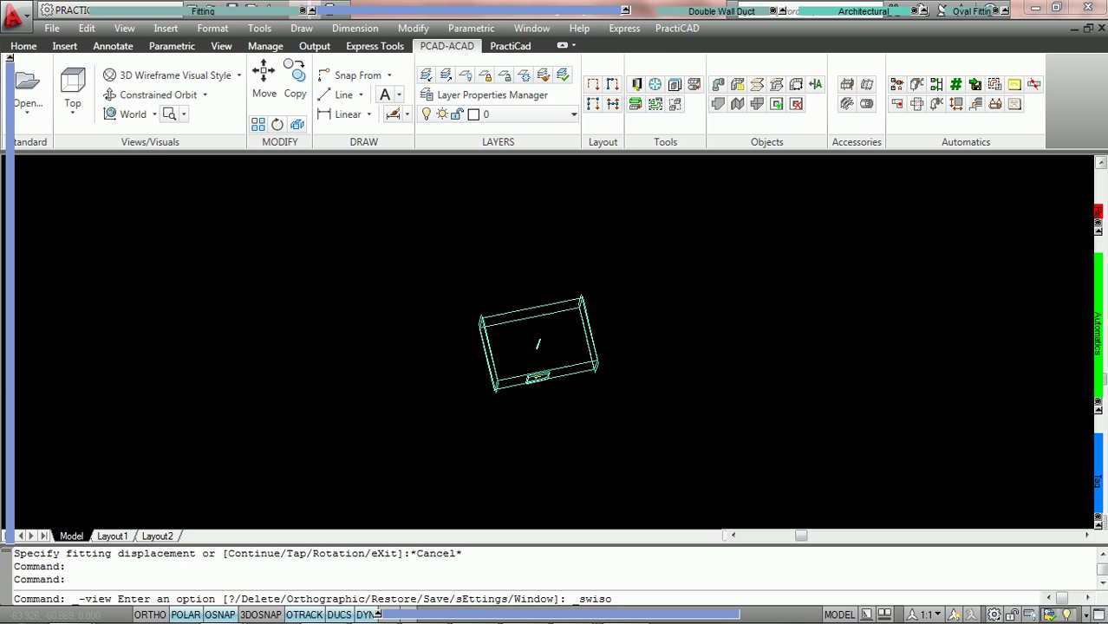
scroll(505, 448, "up", 8)
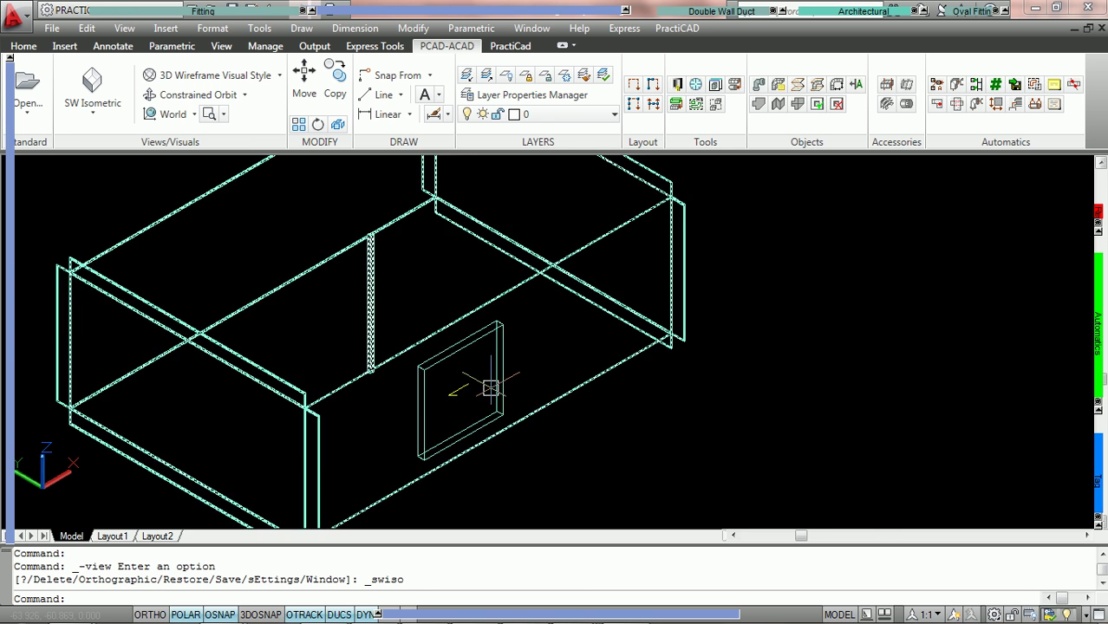
middle_click_drag(491, 388, 520, 340)
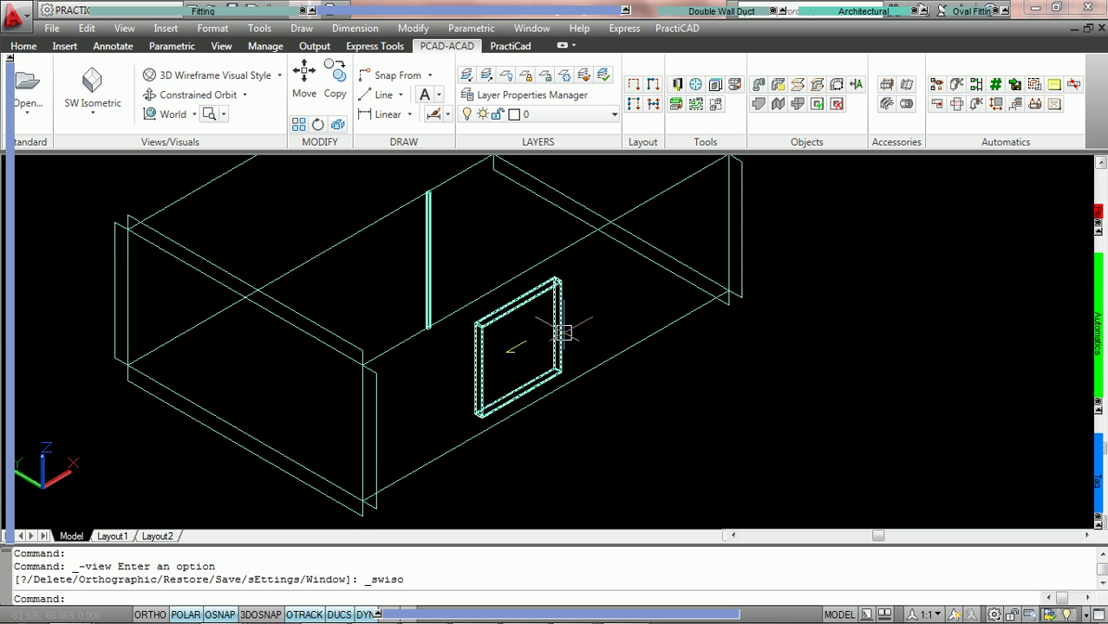
mouse_move(565, 333)
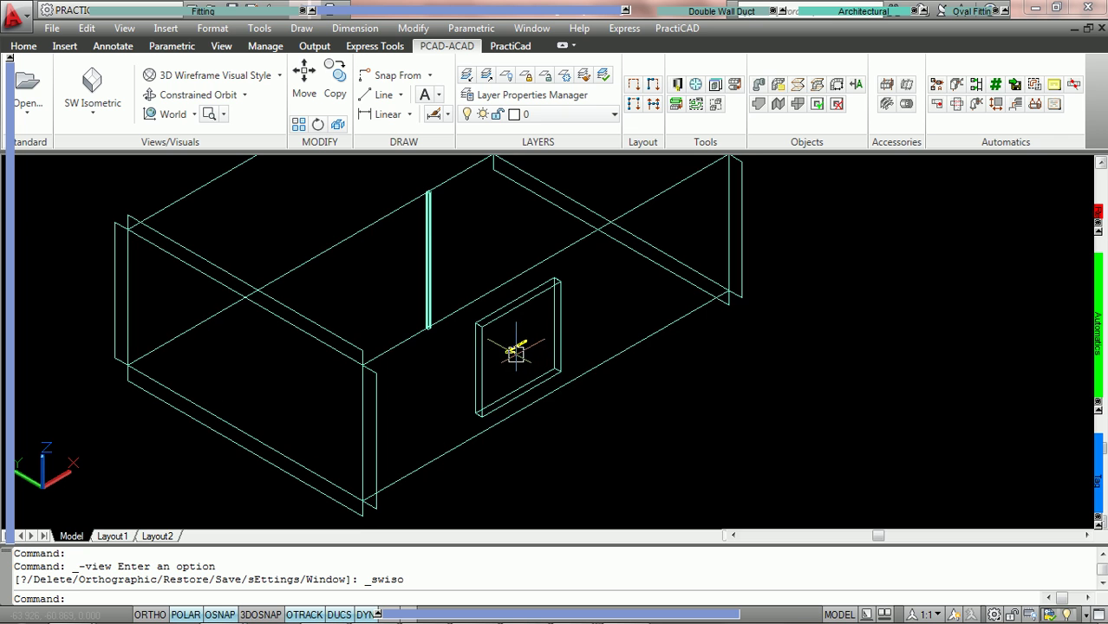
mouse_move(516, 349)
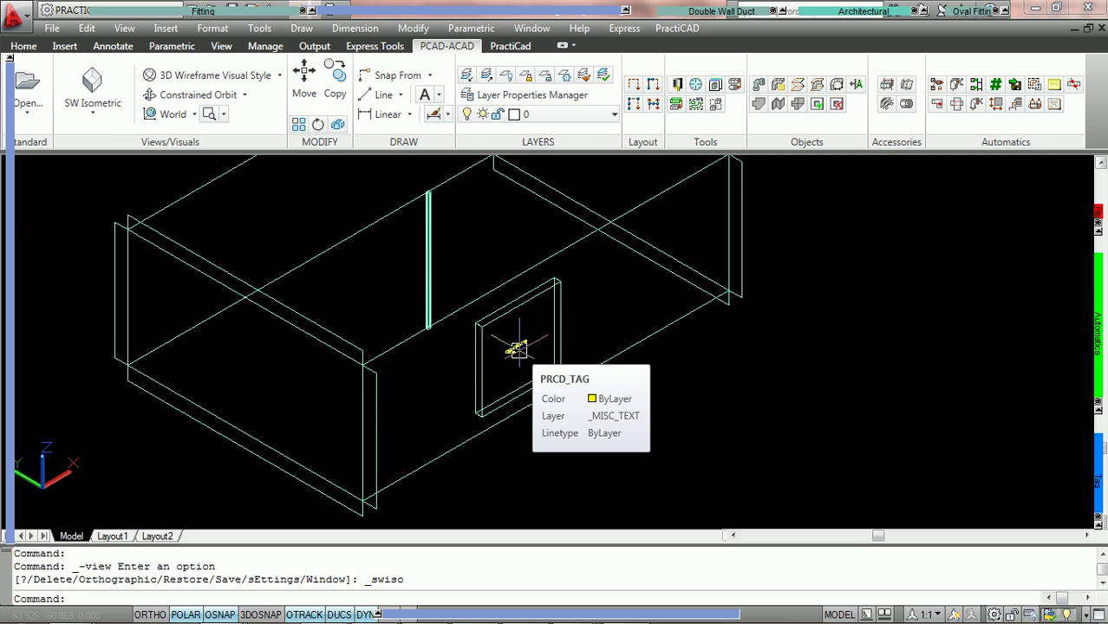
scroll(517, 349, "down", 2)
middle_click_drag(518, 350, 522, 364)
mouse_move(522, 365)
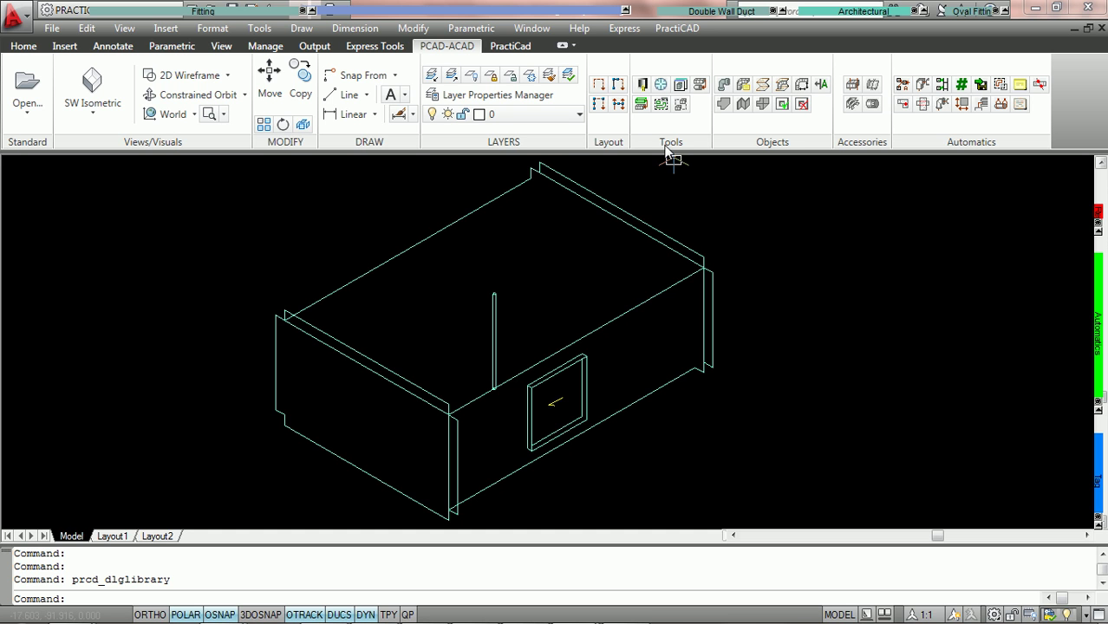
- Open the PractiCAD library maximized and go to the Custom tags under Documentation
left_click(643, 84)
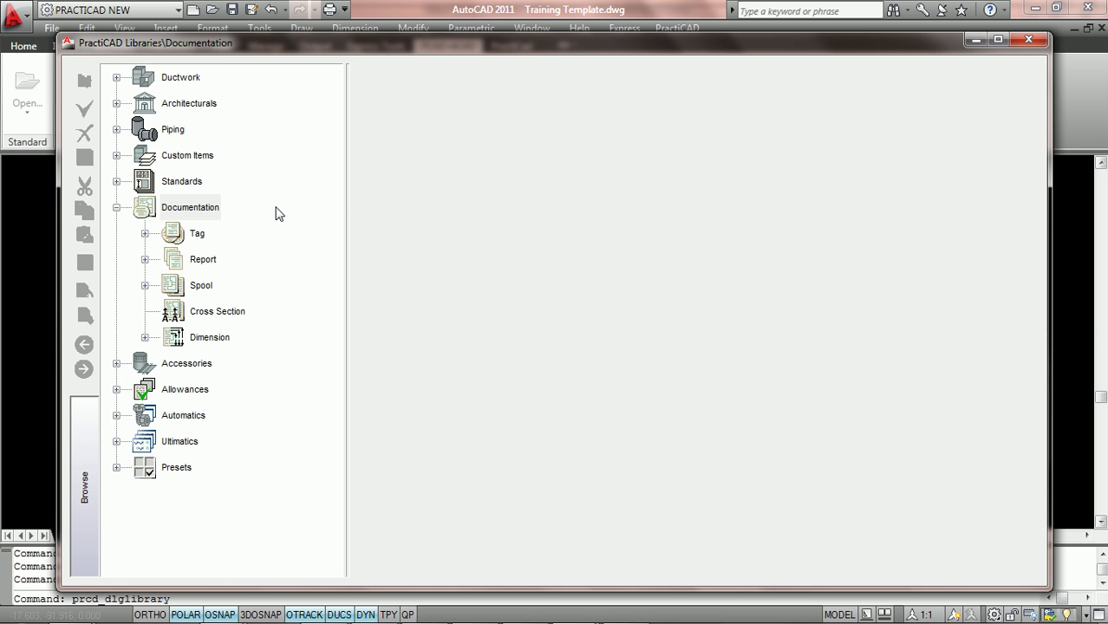
left_click(996, 40)
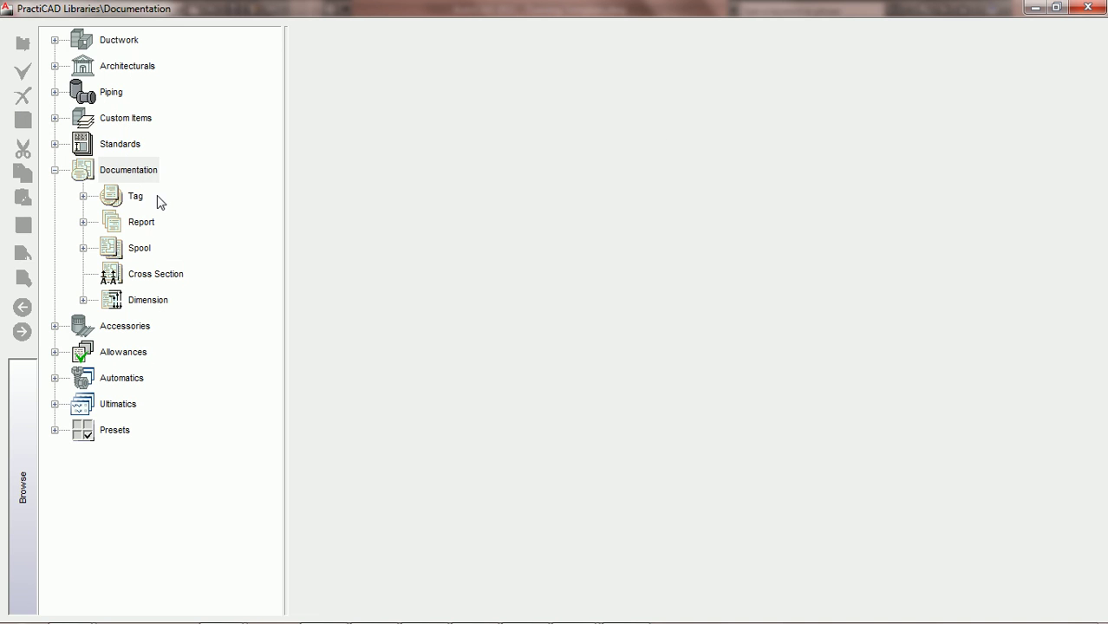
left_click(83, 196)
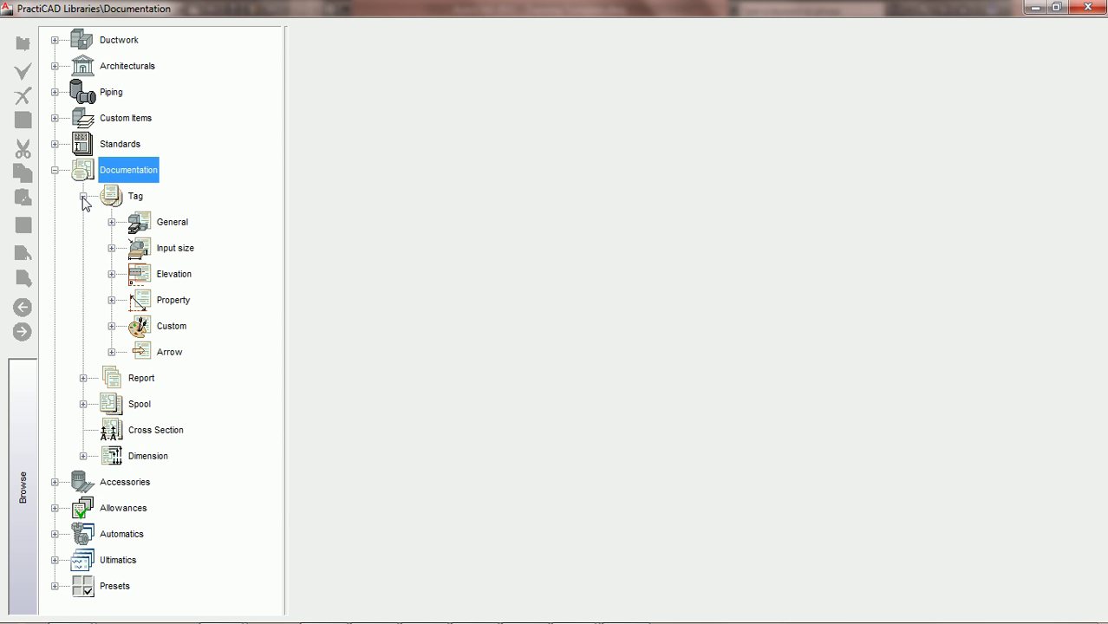
left_click(111, 326)
left_click(171, 330)
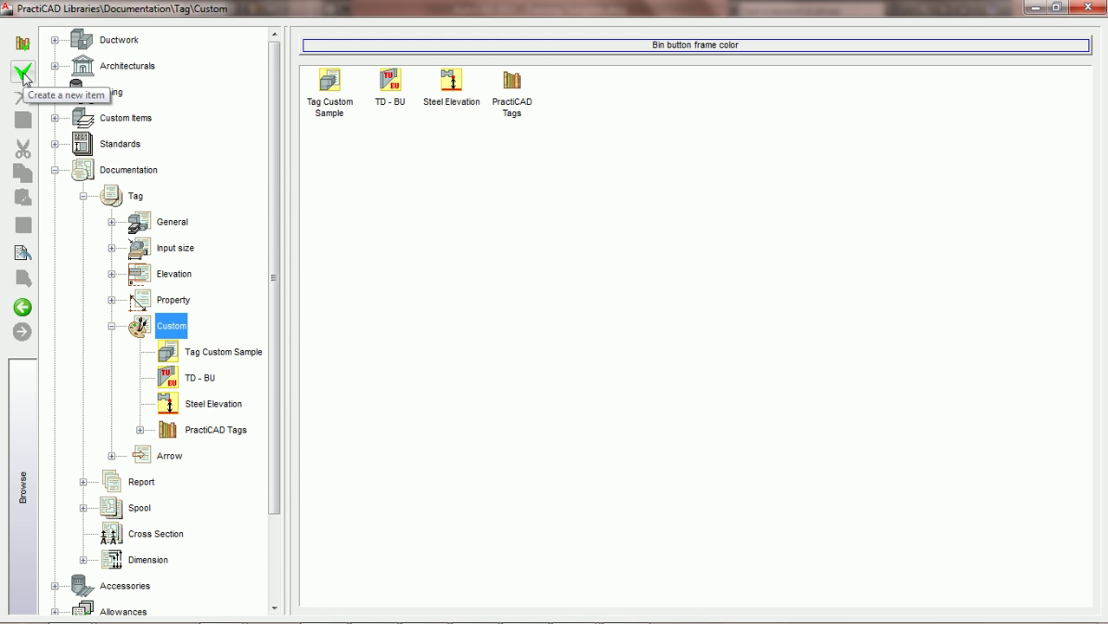
- Create a new custom tag with auto_check_ductline.bmp as its image and name it PCAD AD
left_click(23, 71)
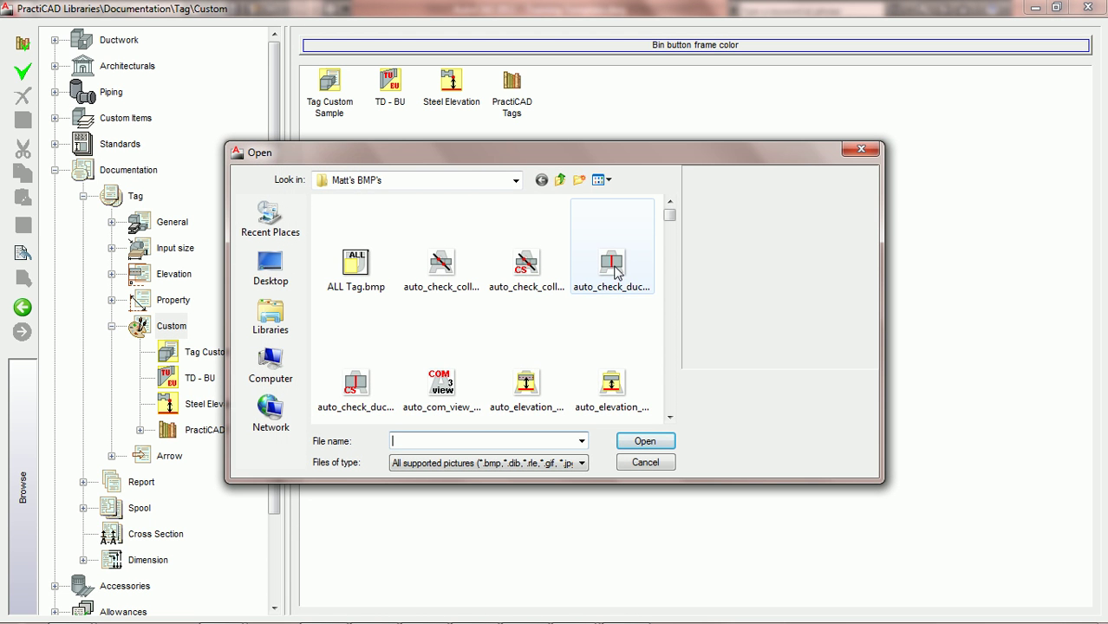
left_click(614, 270)
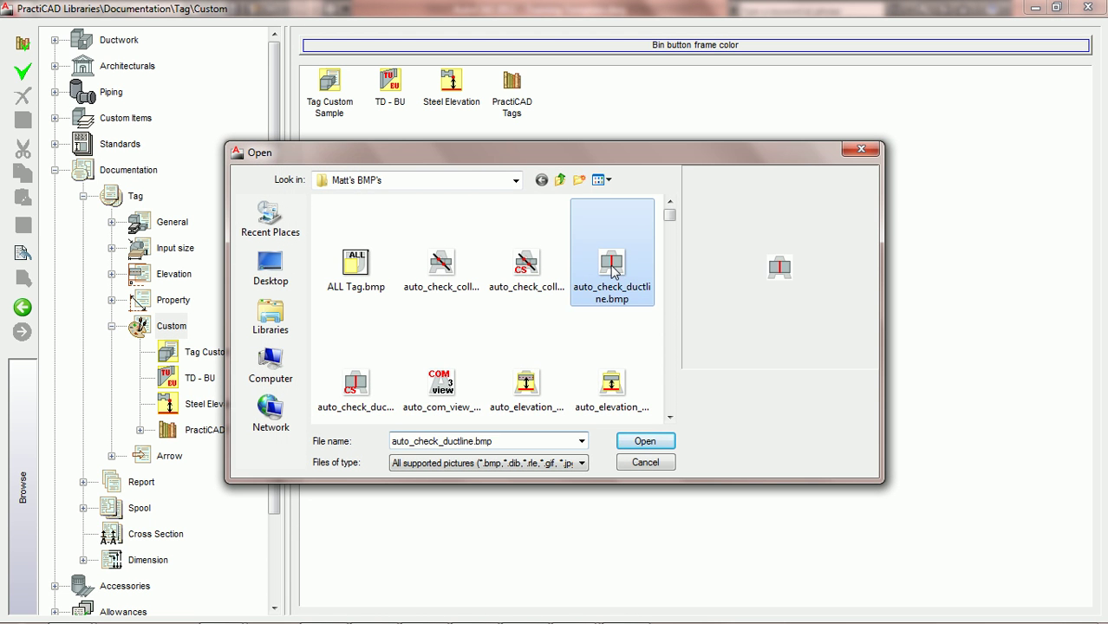
left_click(645, 442)
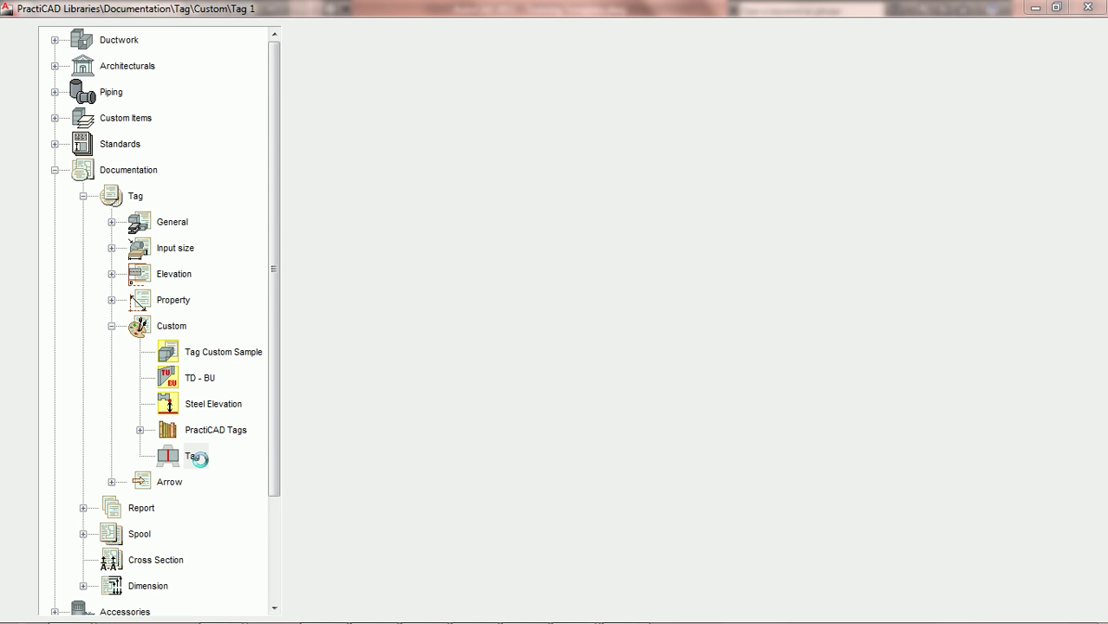
type("p")
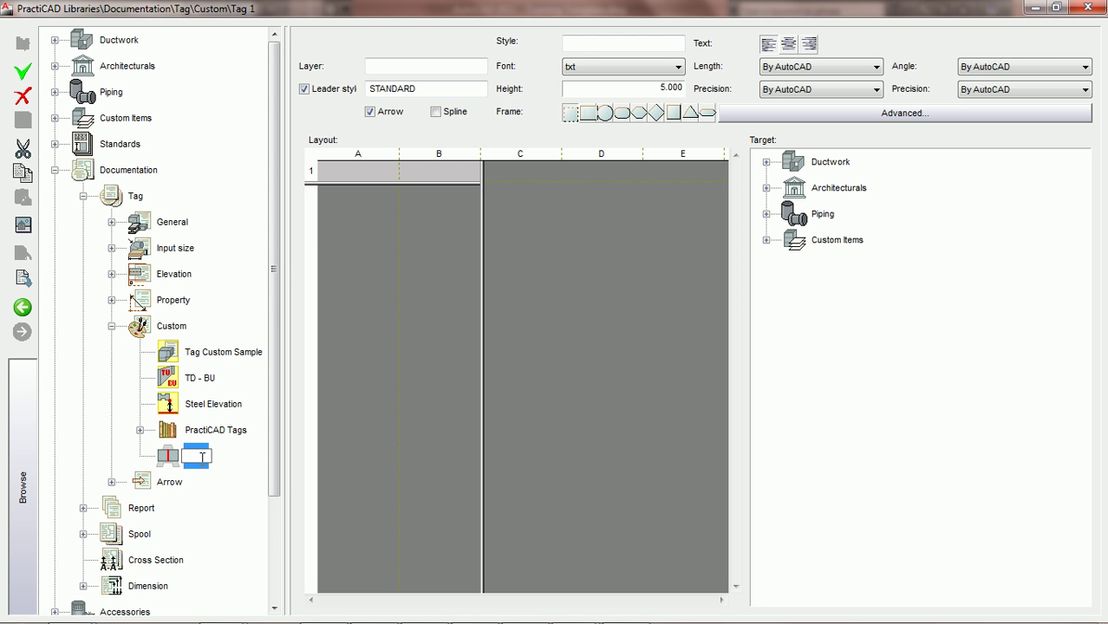
type("CAD AD")
key("Escape")
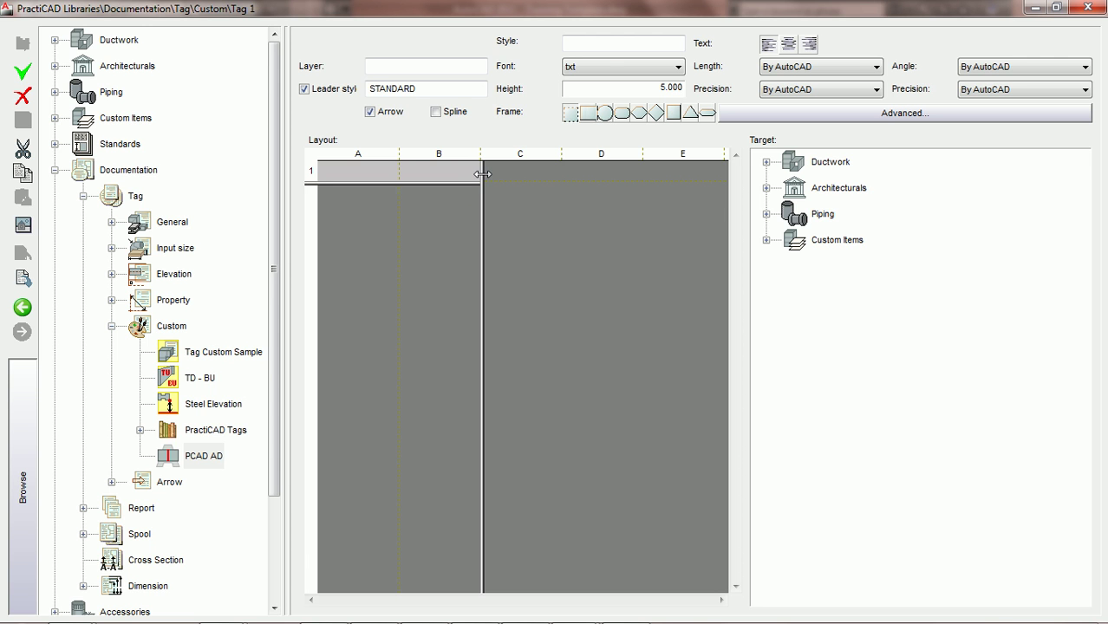
- Set the tag's text style to Standard with centered text and turn off its leader style
left_click(604, 44)
type("Standard")
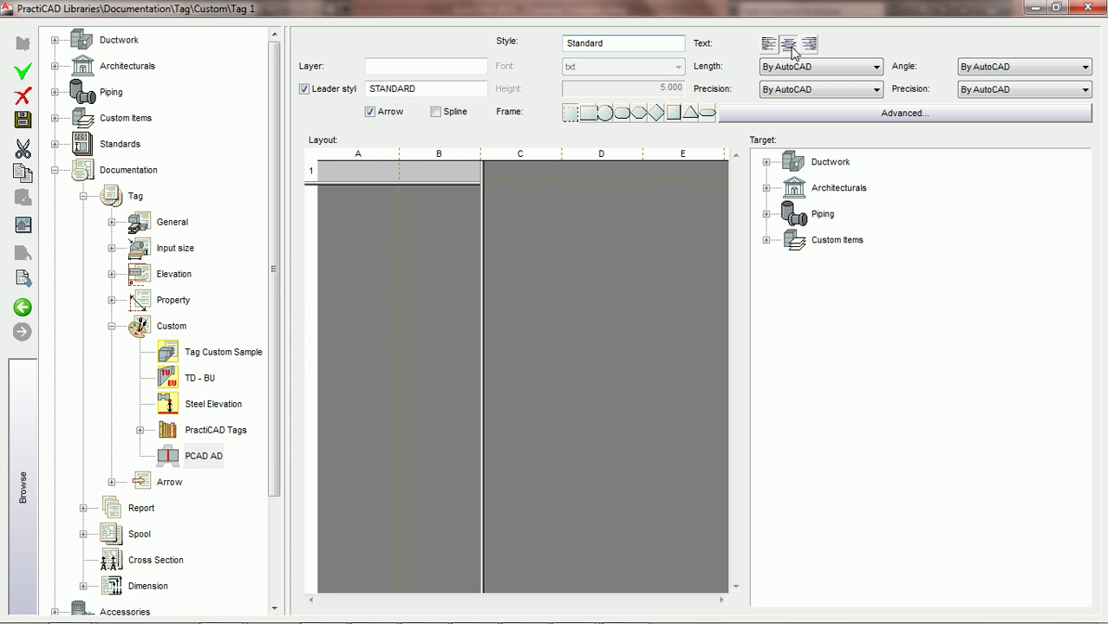
left_click(305, 89)
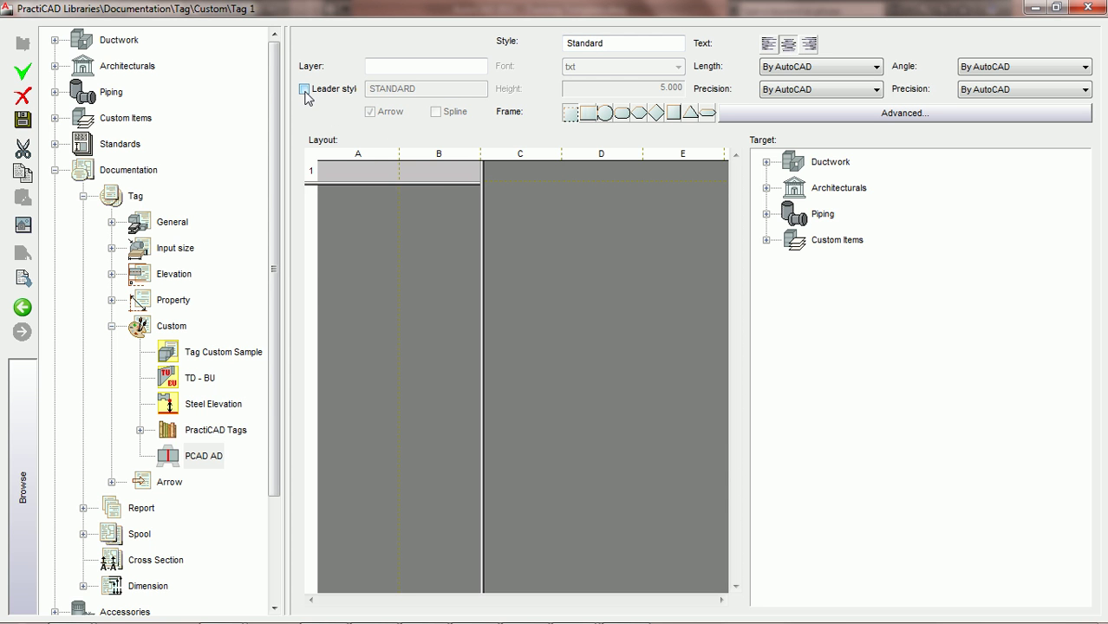
- Reduce the tag layout to column A and paste the formula Width In+"x"+Depth In+"AD" into its field
mouse_move(482, 178)
left_mouse_down()
mouse_move(397, 178)
mouse_move(229, 252)
left_mouse_up()
double_click(350, 173)
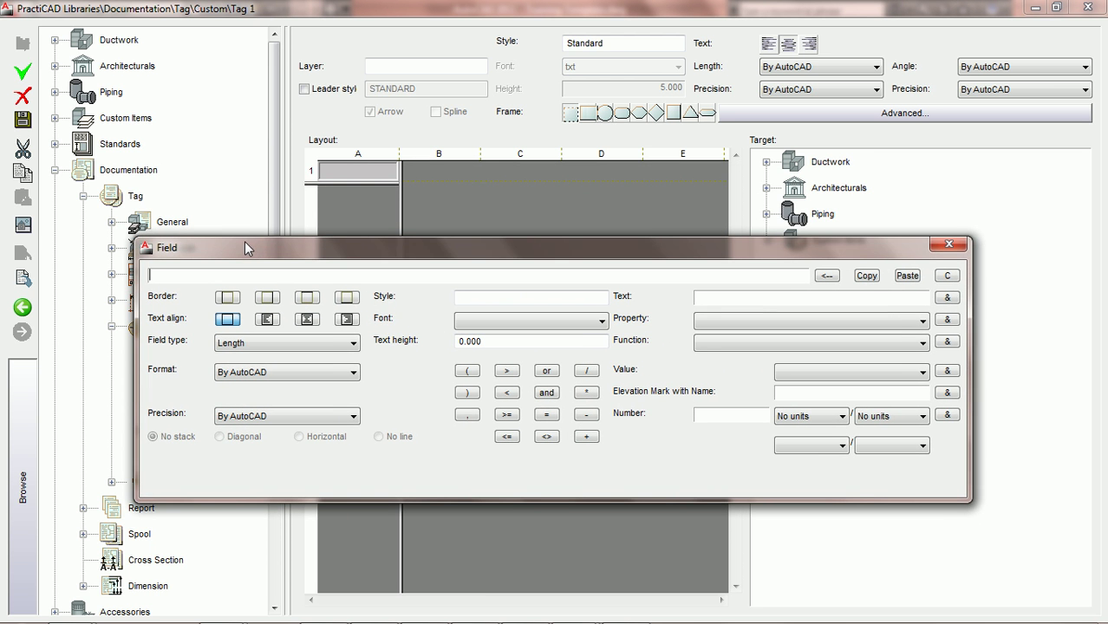
left_click(909, 275)
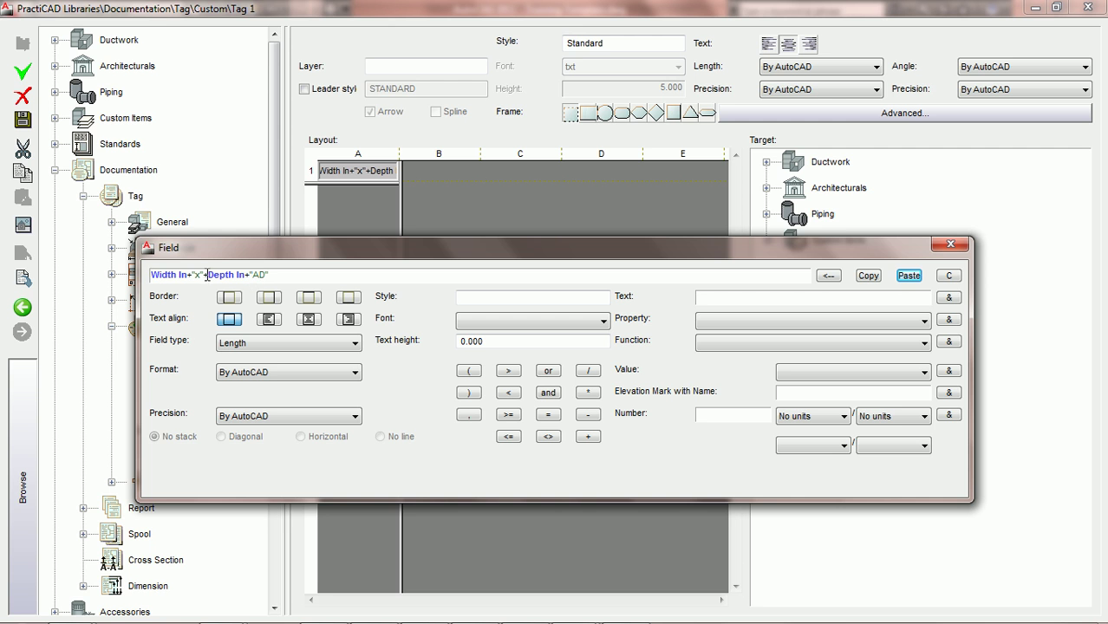
- Set the field's length format to Fractional with 0 1/2 precision and center its text
left_click(352, 373)
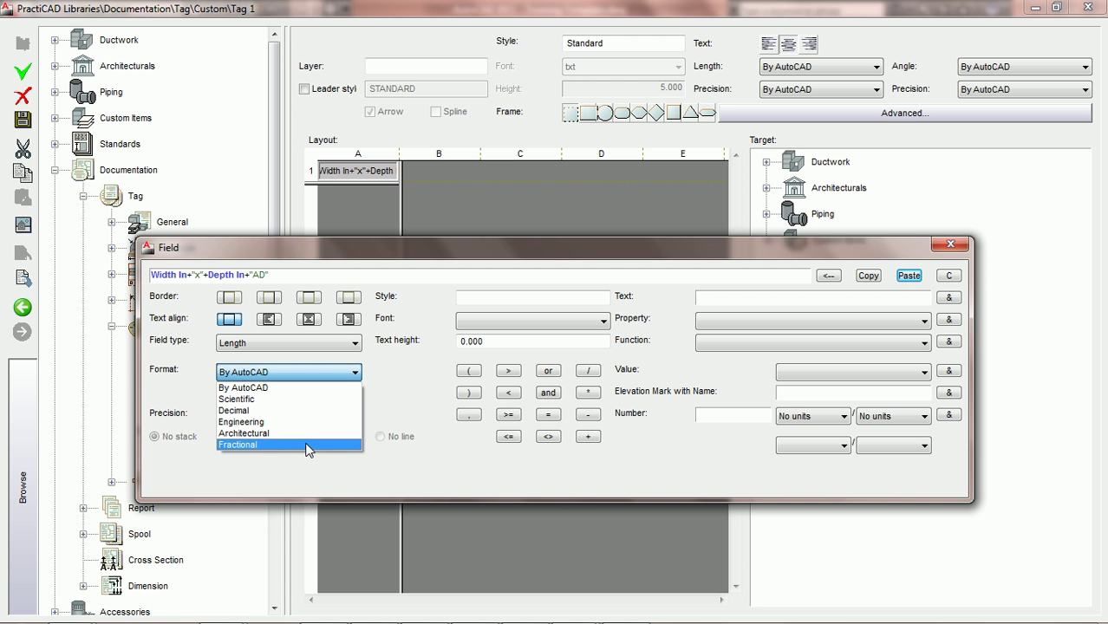
left_click(308, 445)
left_click(355, 417)
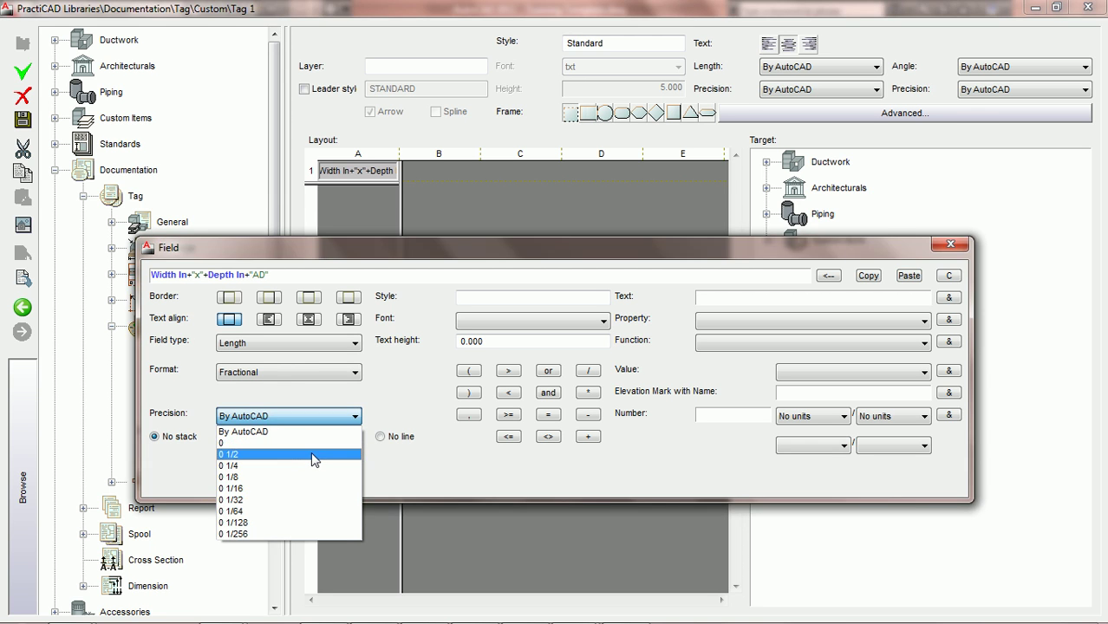
left_click(321, 451)
left_click(309, 298)
left_click(309, 320)
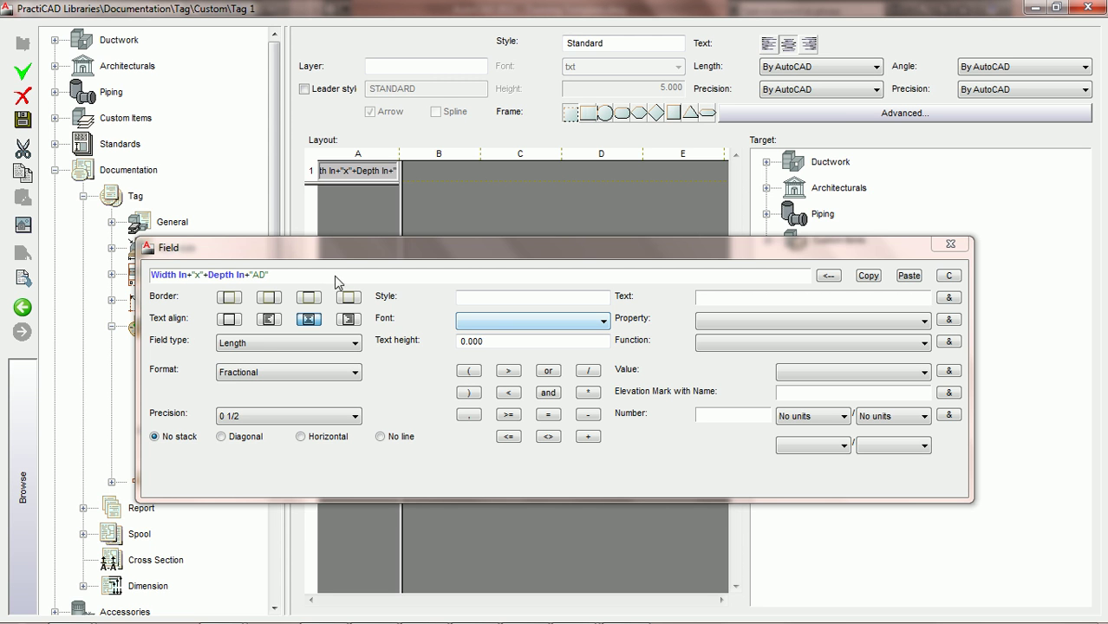
- Save the PCAD AD tag and close the library window
left_click(23, 119)
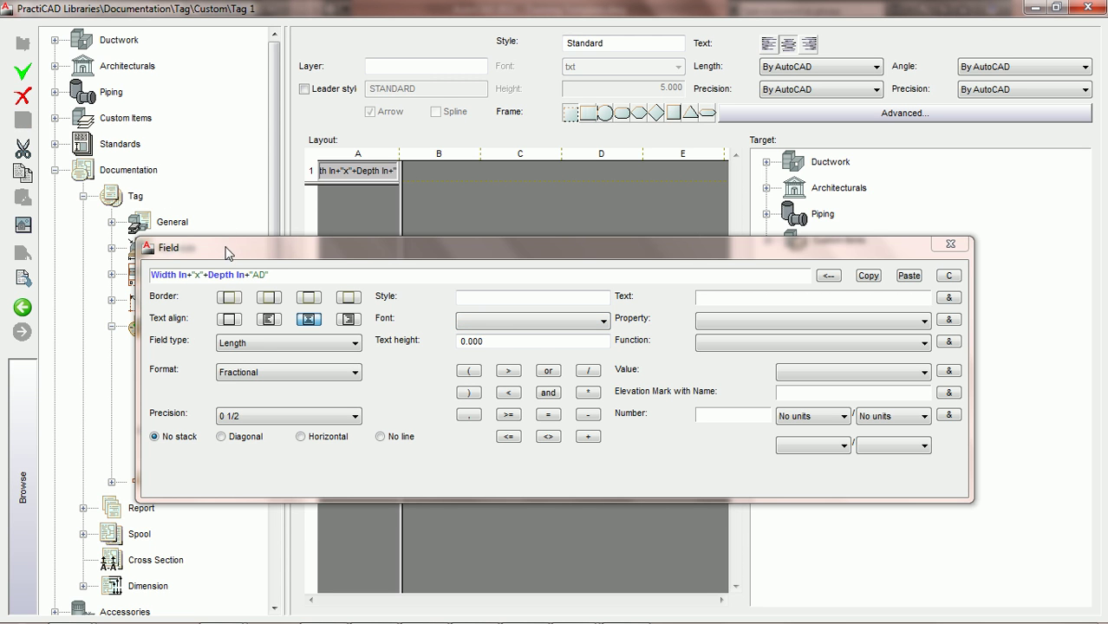
left_click_drag(224, 250, 400, 253)
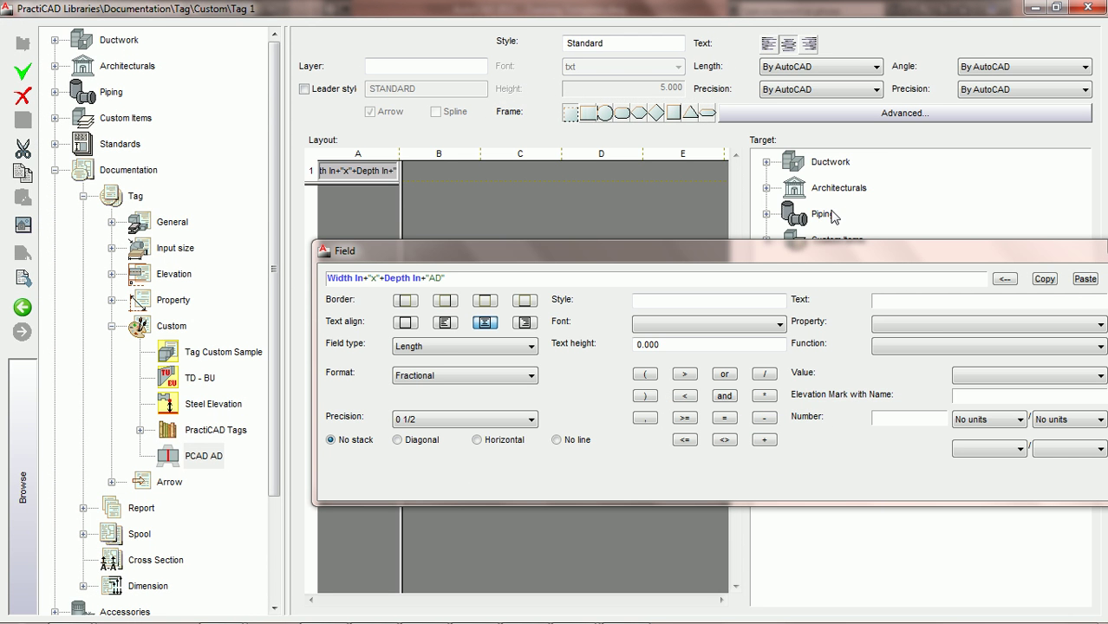
left_click(1097, 9)
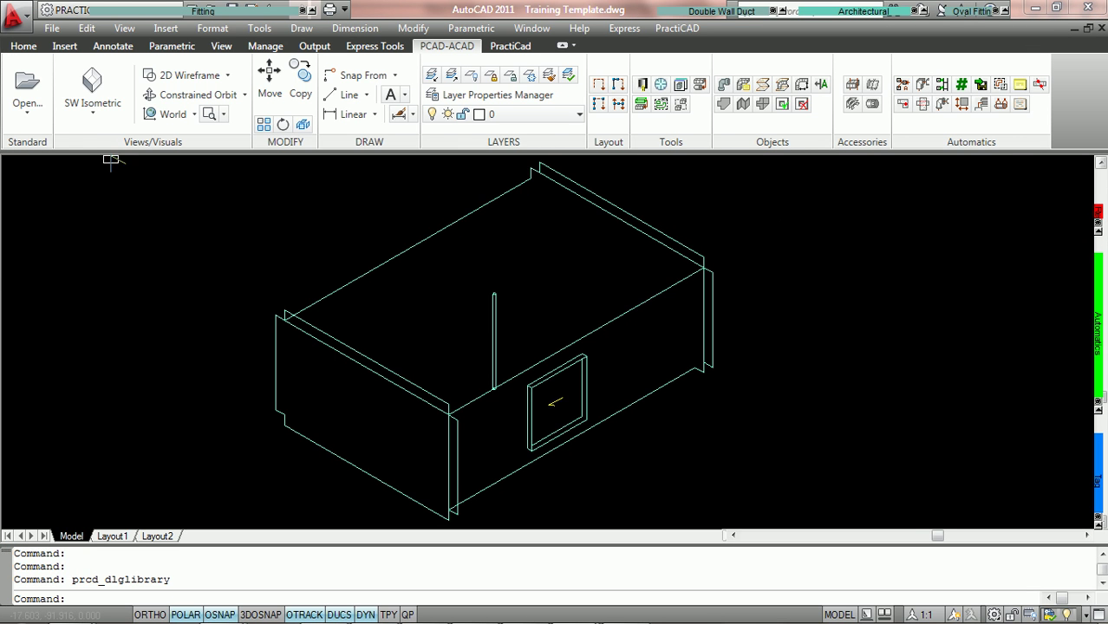
- Switch the drawing to the top view and place the PCAD AD tag just below the access door on the duct
left_click(93, 105)
left_click(100, 147)
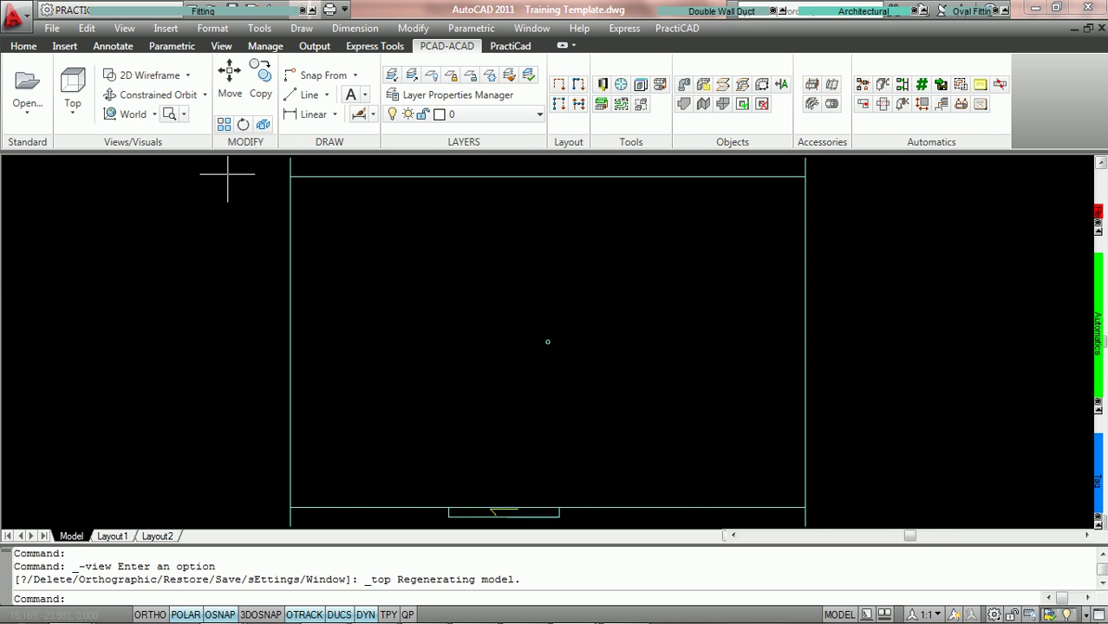
middle_click_drag(532, 368, 562, 219)
mouse_move(1098, 490)
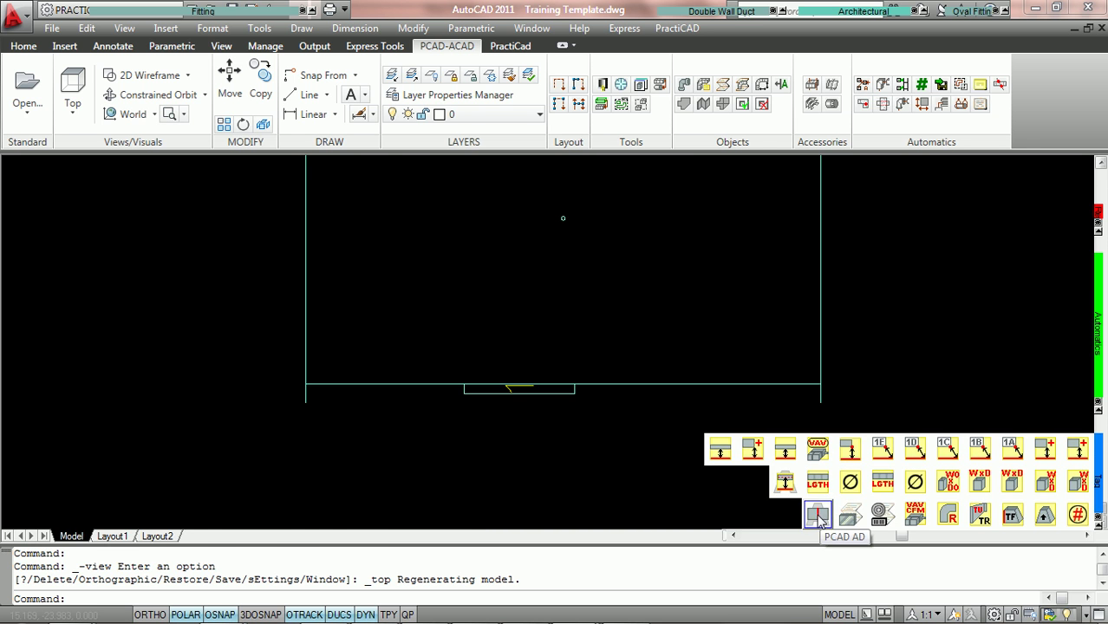
left_click(819, 517)
left_click(548, 404)
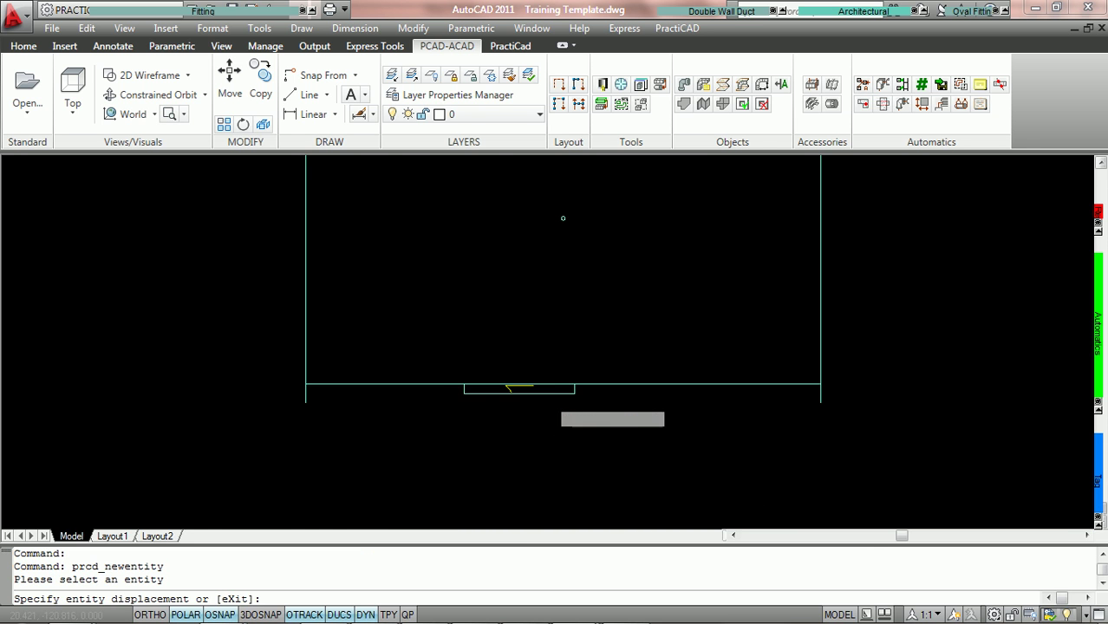
left_click(426, 419)
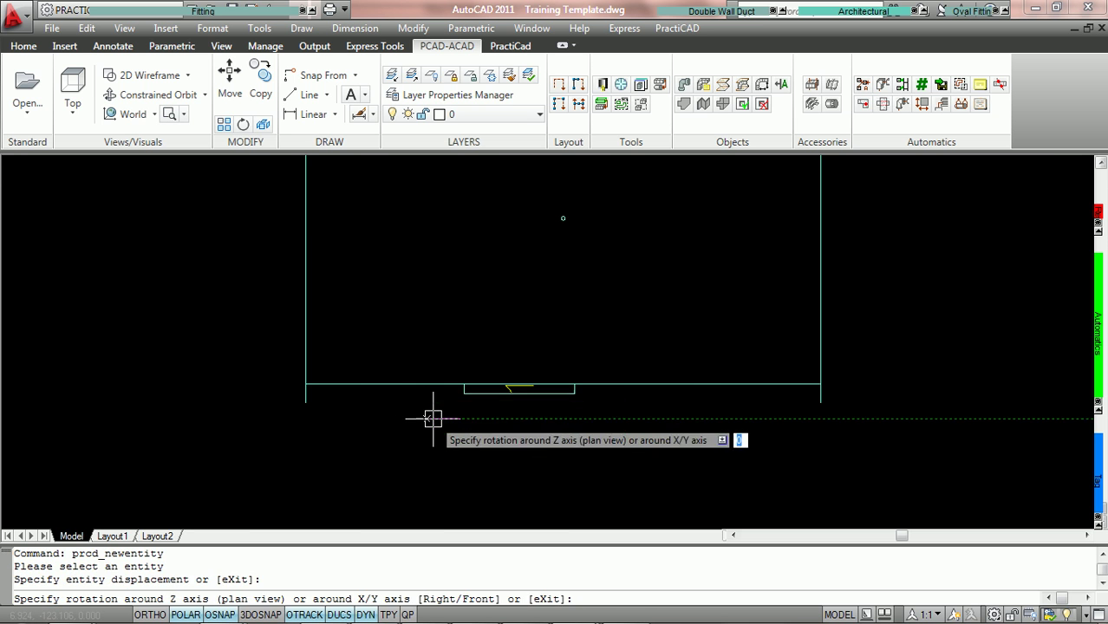
left_click(426, 419)
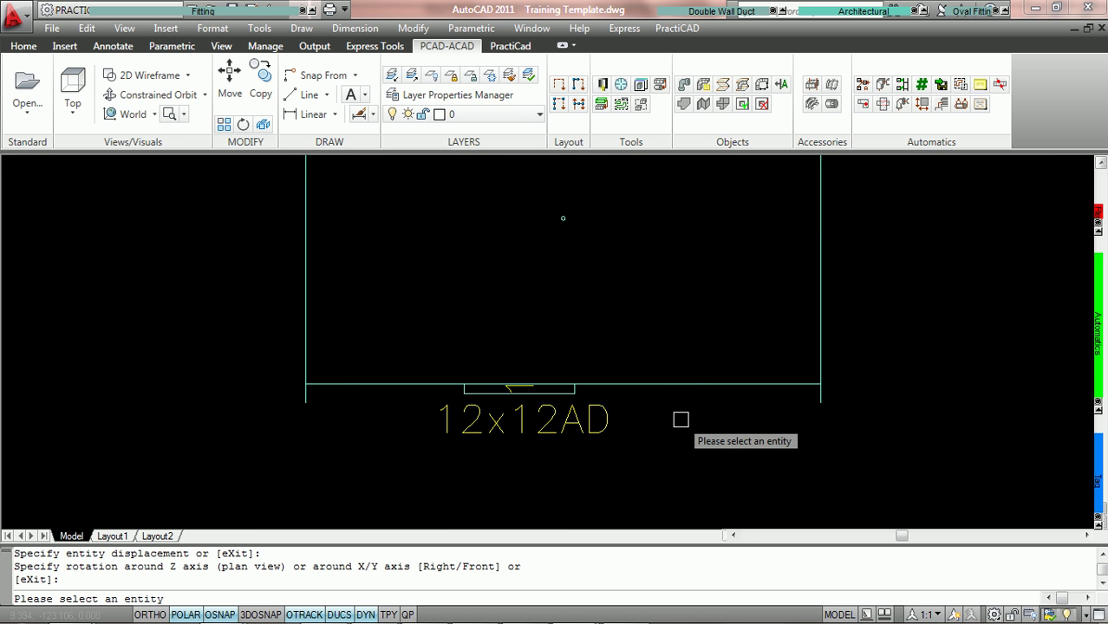
scroll(680, 420, "down", 2)
scroll(638, 317, "up", 2)
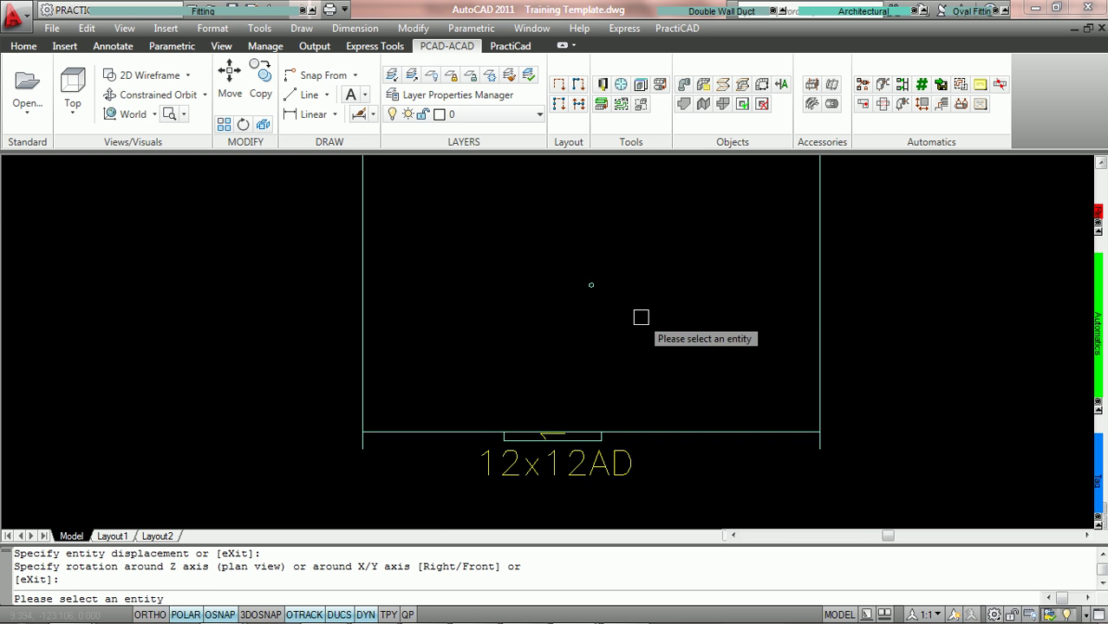
middle_click(640, 321)
middle_click(640, 321)
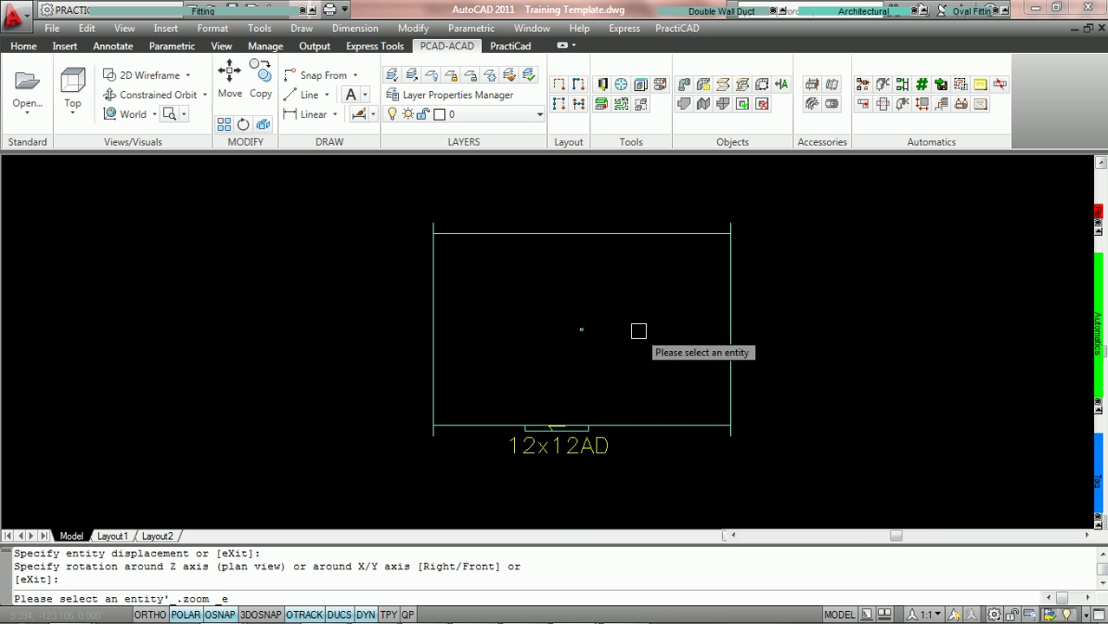
scroll(638, 331, "up", 1)
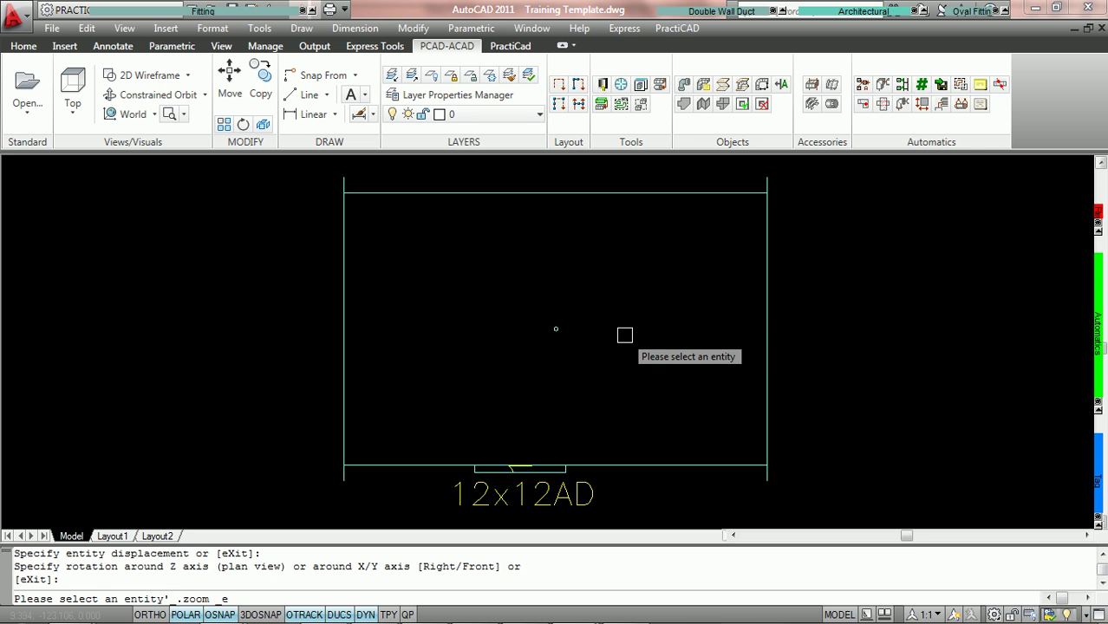
key("Escape")
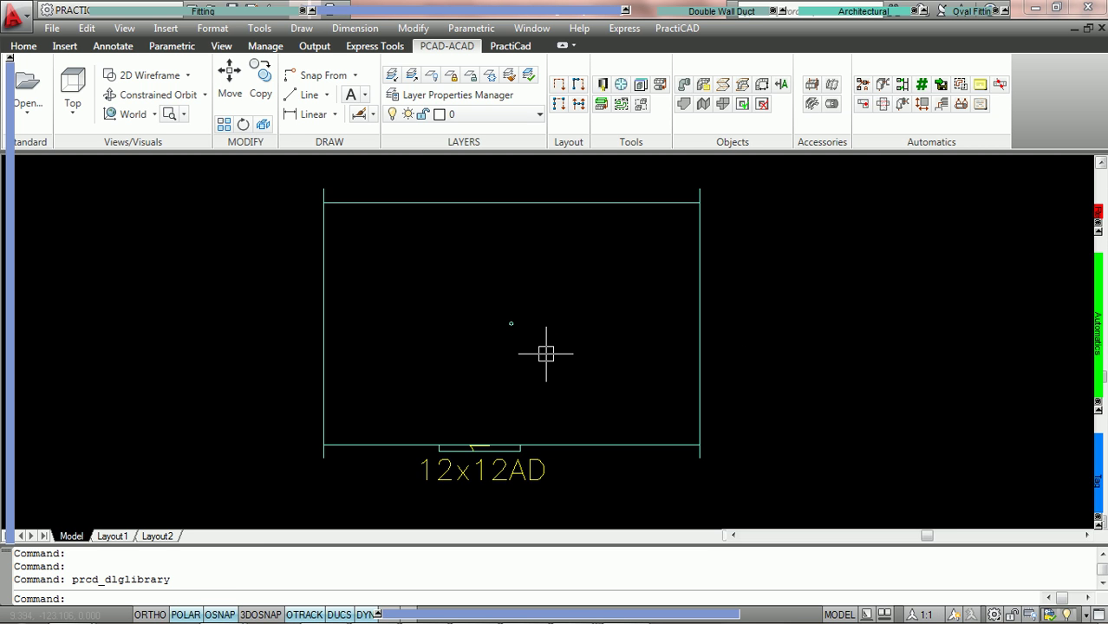
- Open the PractiCAD library, maximize its window, and go to the Tagging category under Automatics
mouse_move(527, 486)
left_click(602, 85)
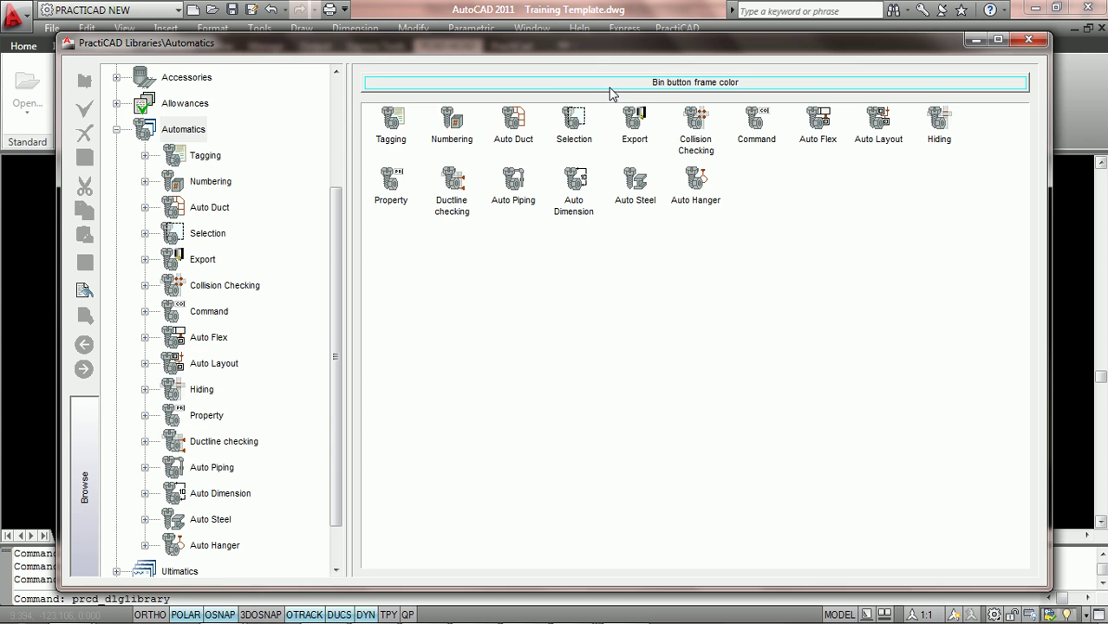
left_click(999, 41)
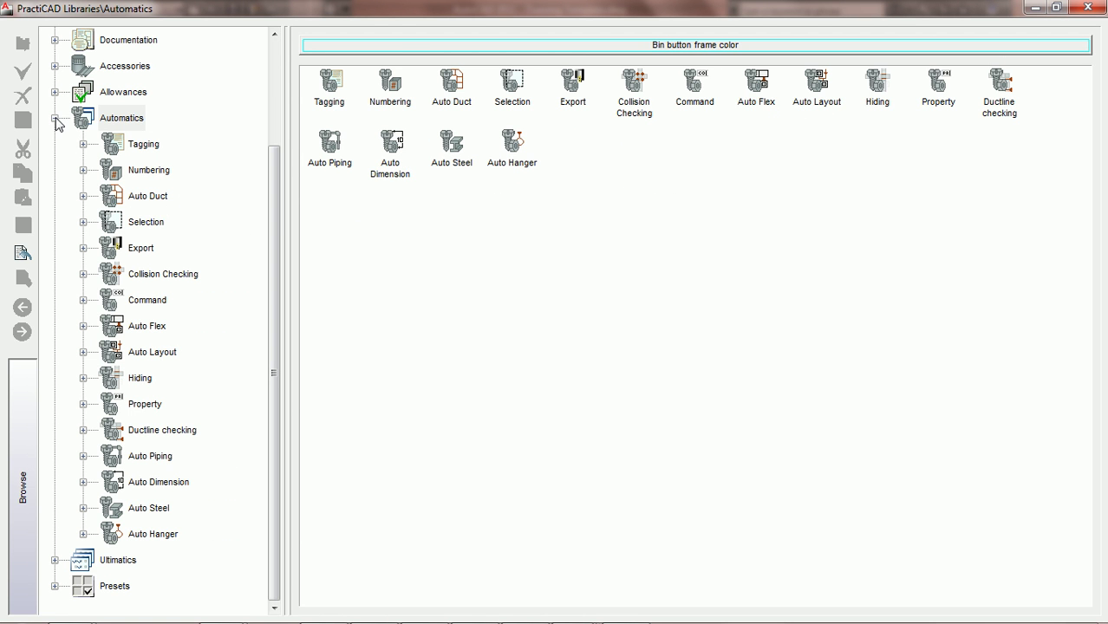
left_click(54, 117)
left_click(55, 248)
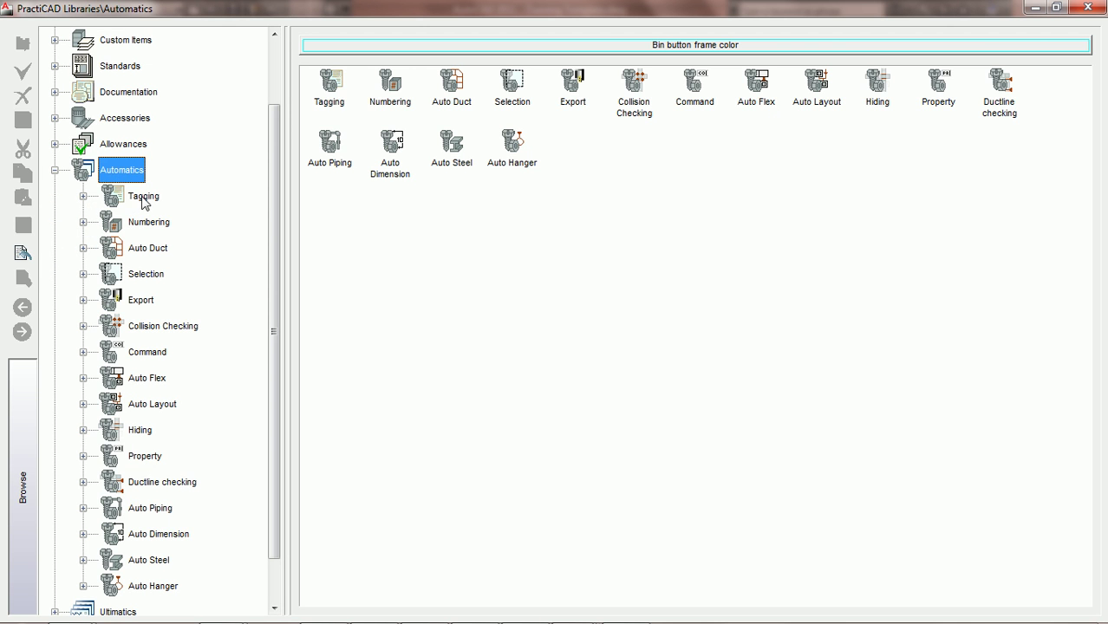
left_click(144, 198)
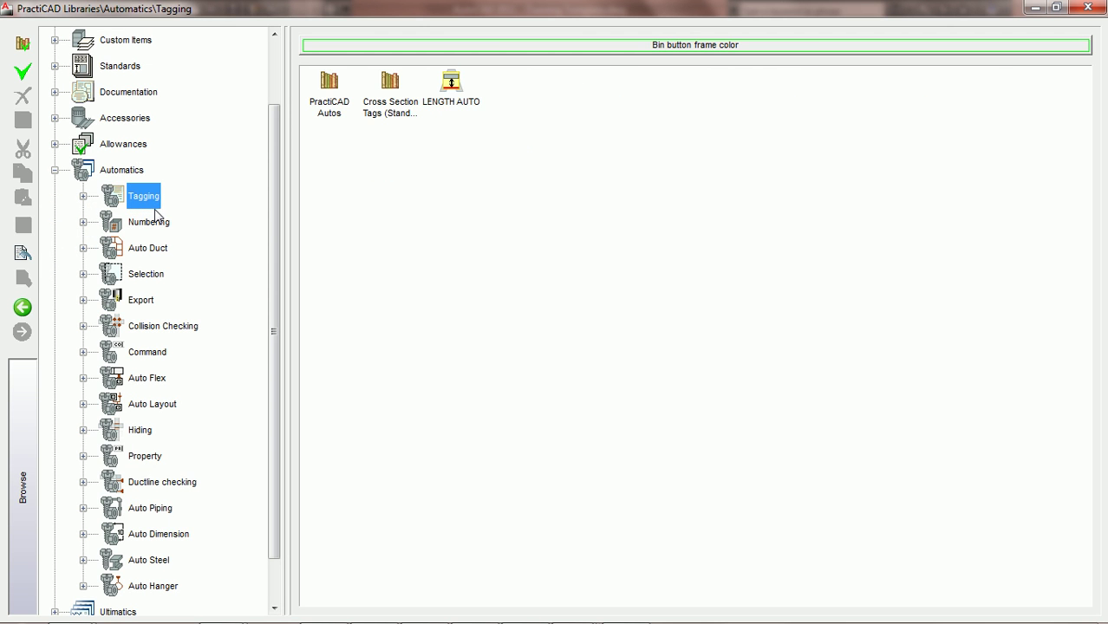
- Add a new tagging automatic with the image auto_check_ductline.bmp and name it PCAD AD AUTO
left_click(23, 75)
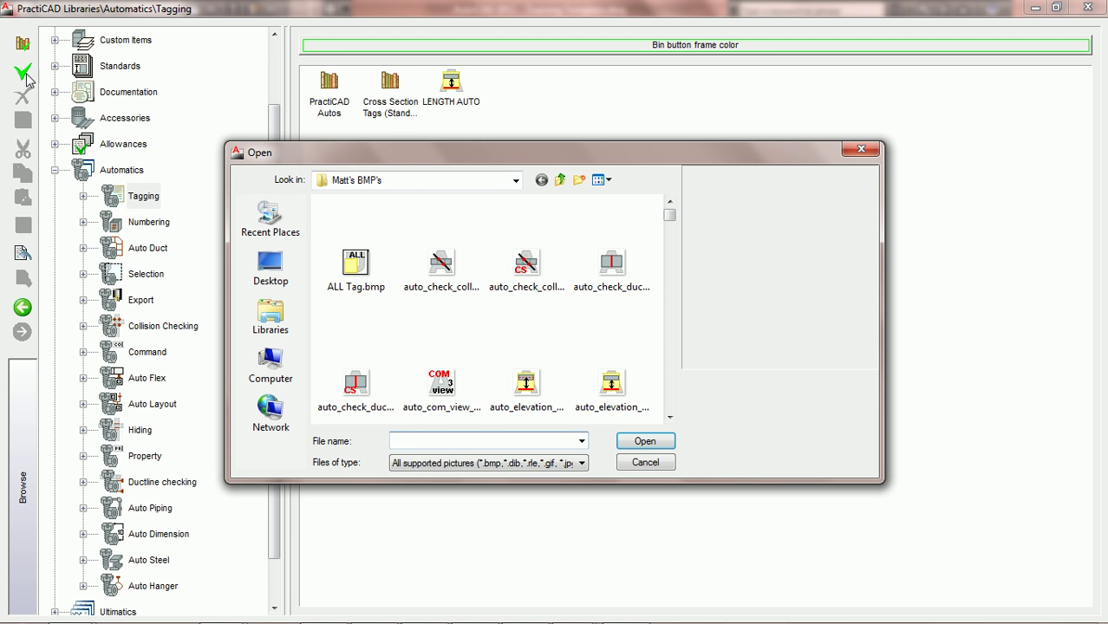
left_click(613, 280)
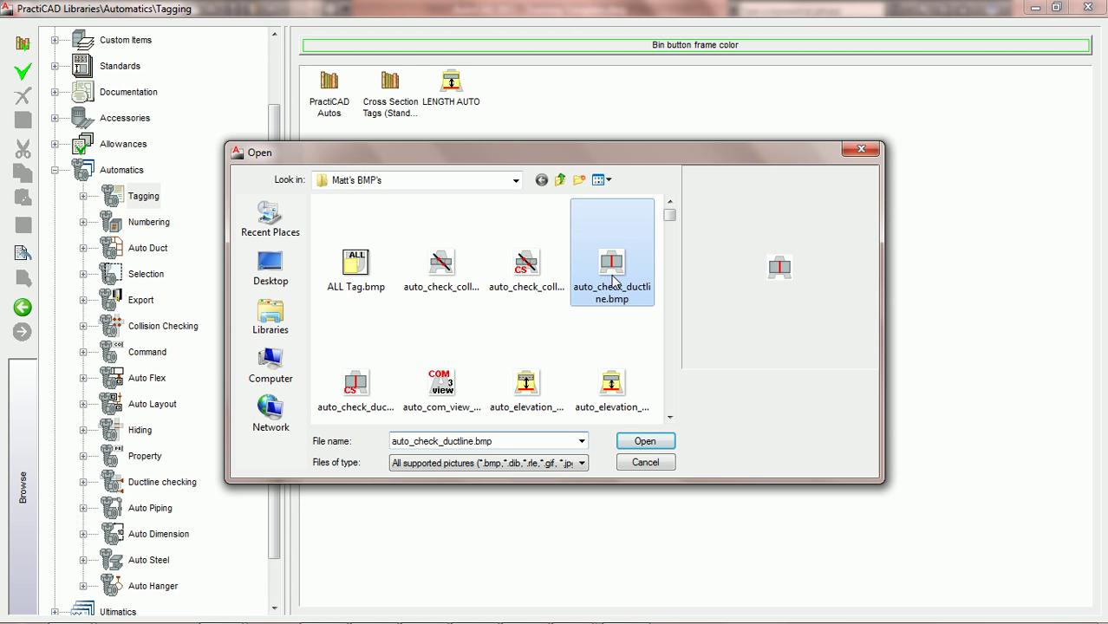
left_click(646, 442)
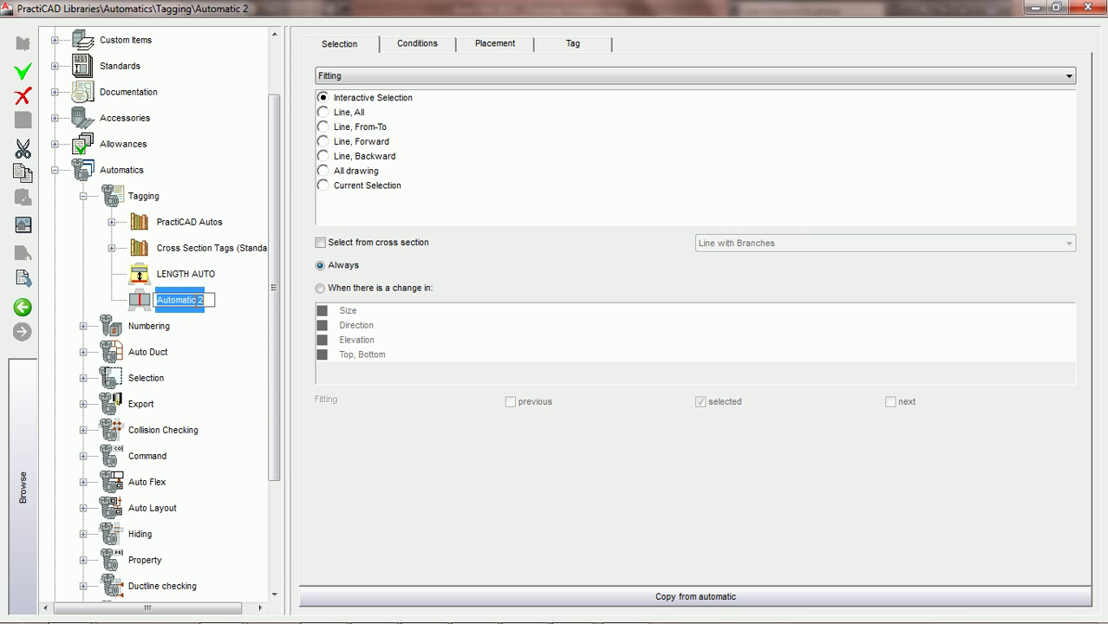
type("PCAD AD AUTO")
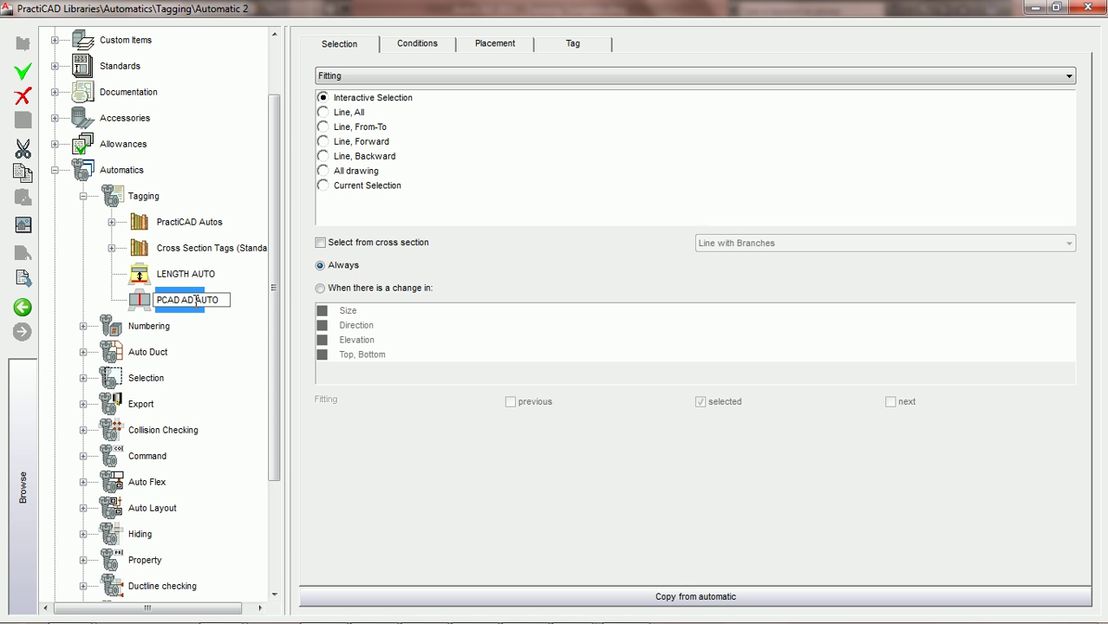
key("Escape")
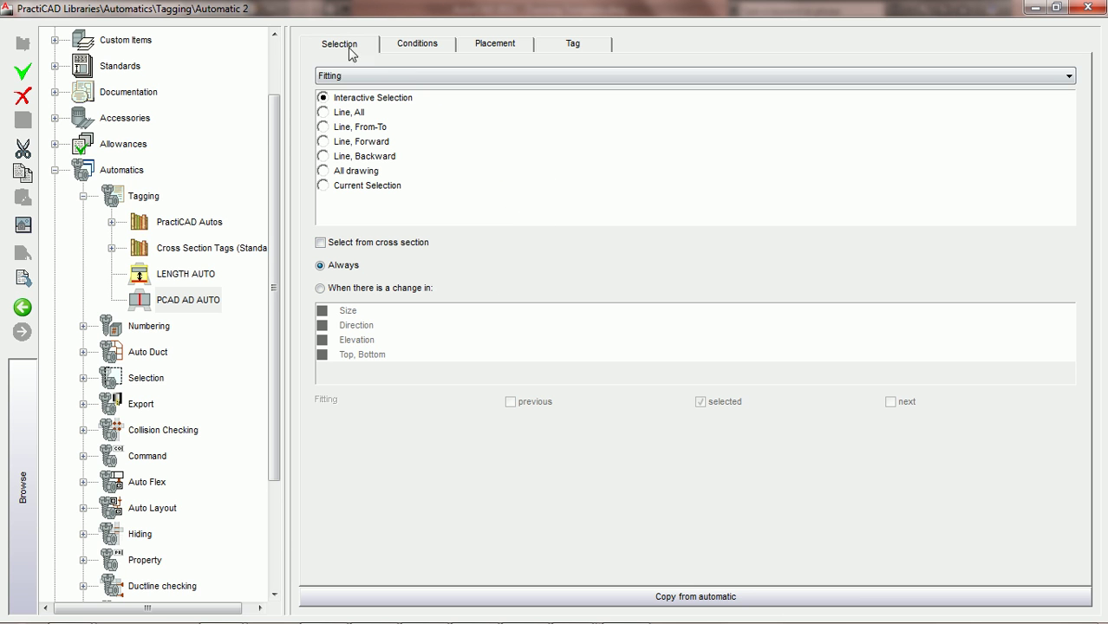
left_click(409, 48)
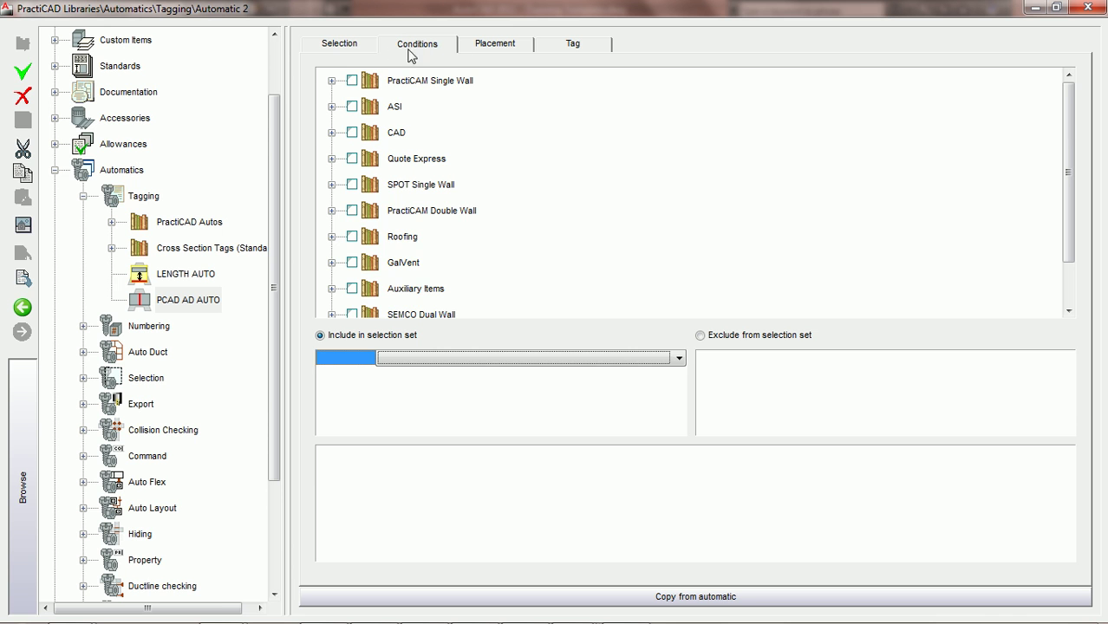
left_click(347, 49)
left_click(405, 49)
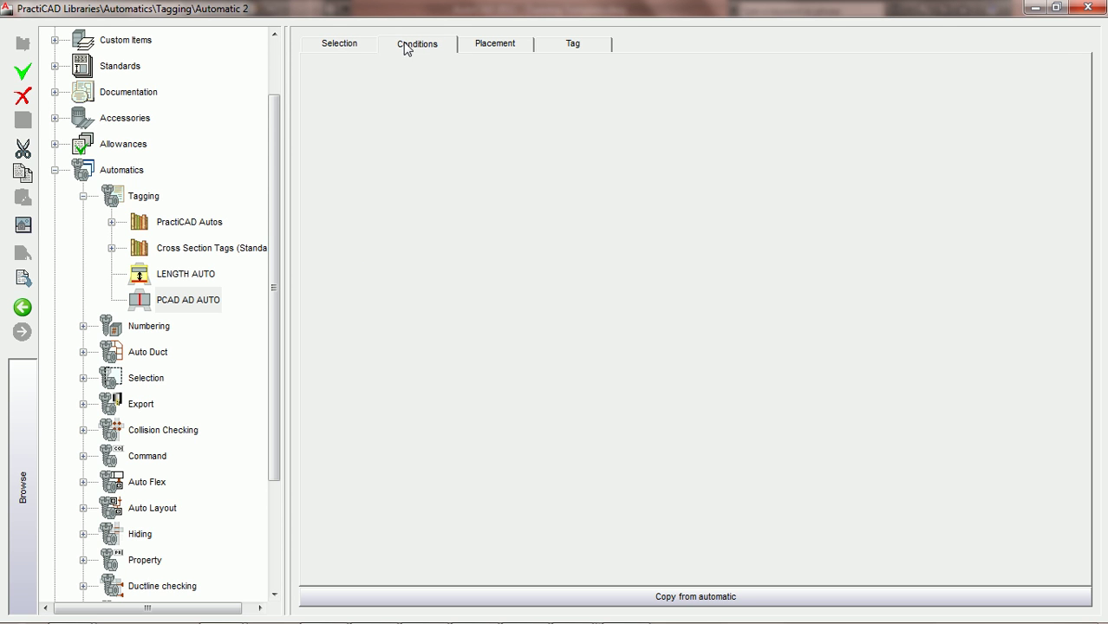
left_click(496, 46)
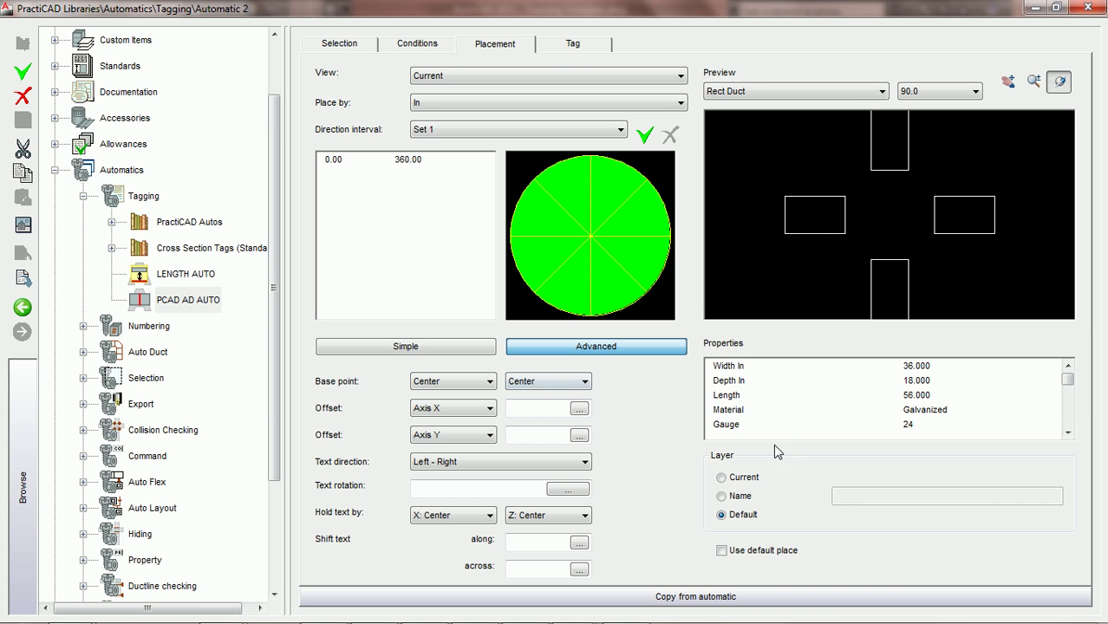
- Copy the settings of the Access Door - CS automatic from PractiCAD Autos, Misc Autos into PCAD AD AUTO
left_click(694, 598)
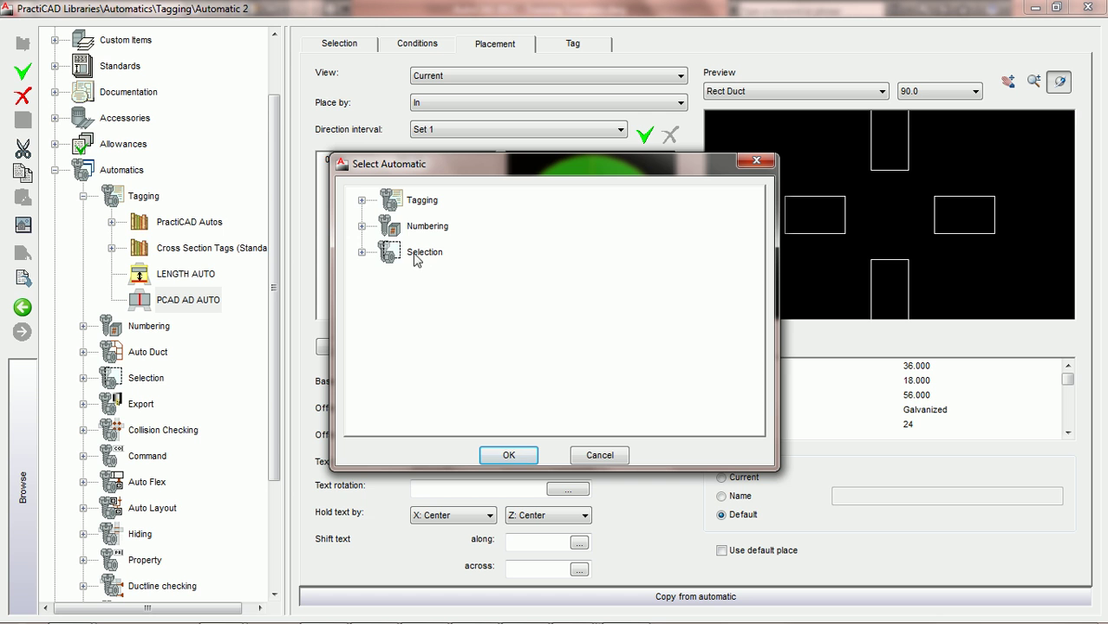
left_click(362, 201)
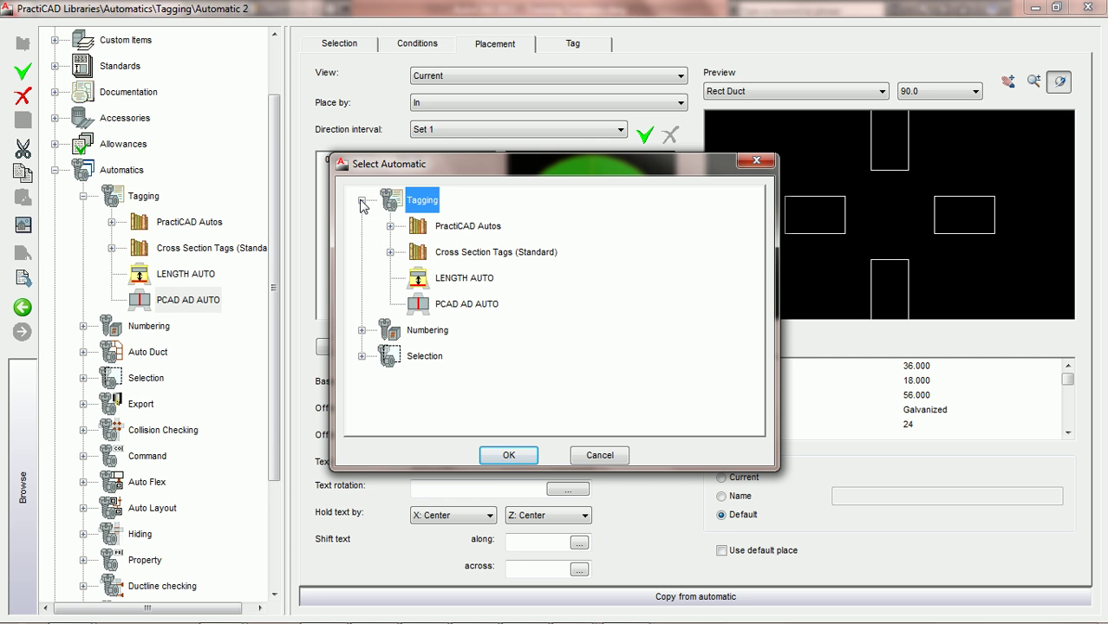
left_click(390, 226)
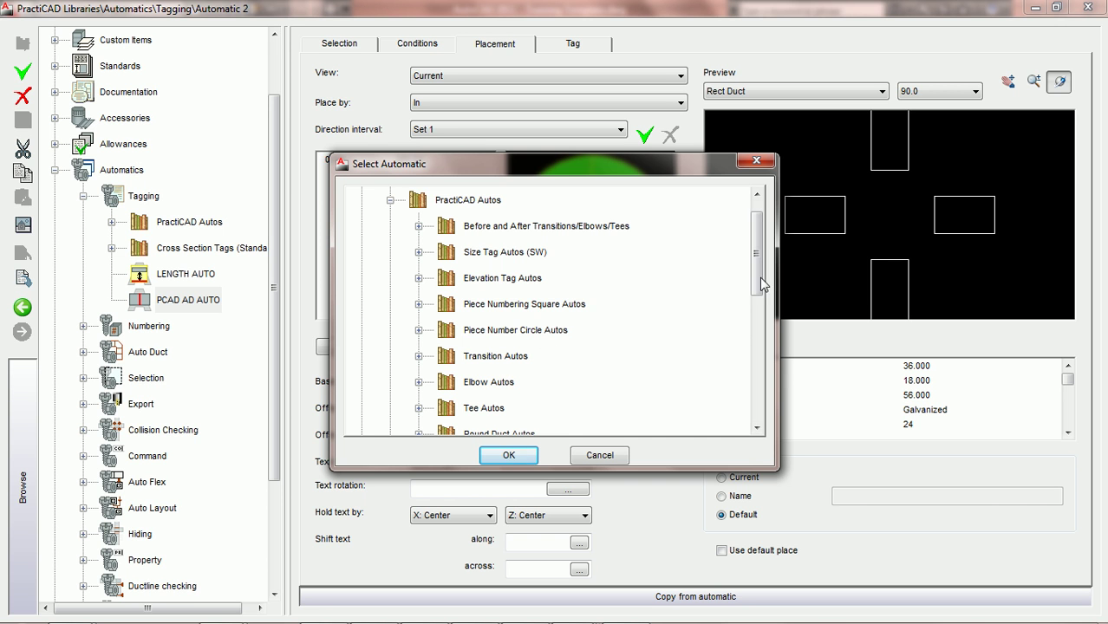
scroll(756, 293, "down", 1)
scroll(755, 293, "down", 3)
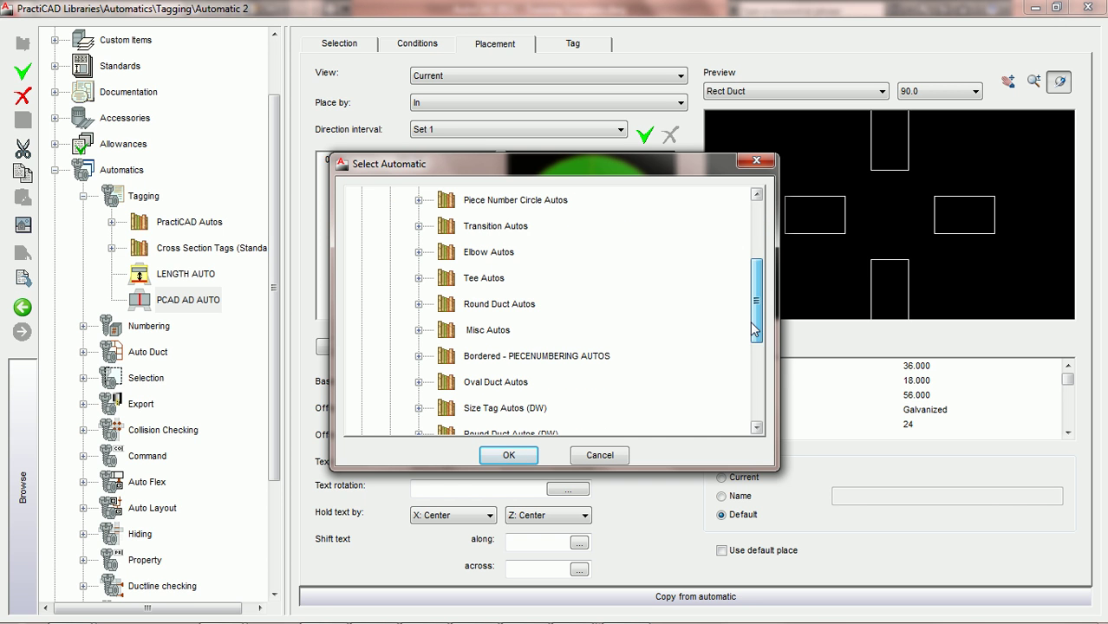
left_click(418, 338)
left_click_drag(756, 257, 753, 319)
scroll(753, 318, "up", 3)
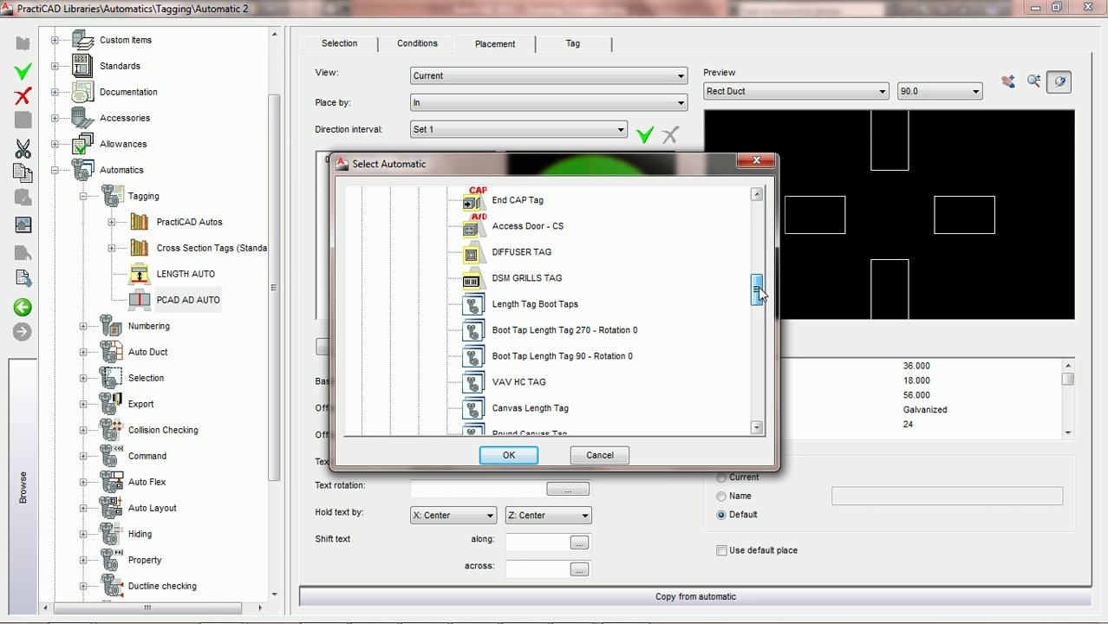
double_click(525, 227)
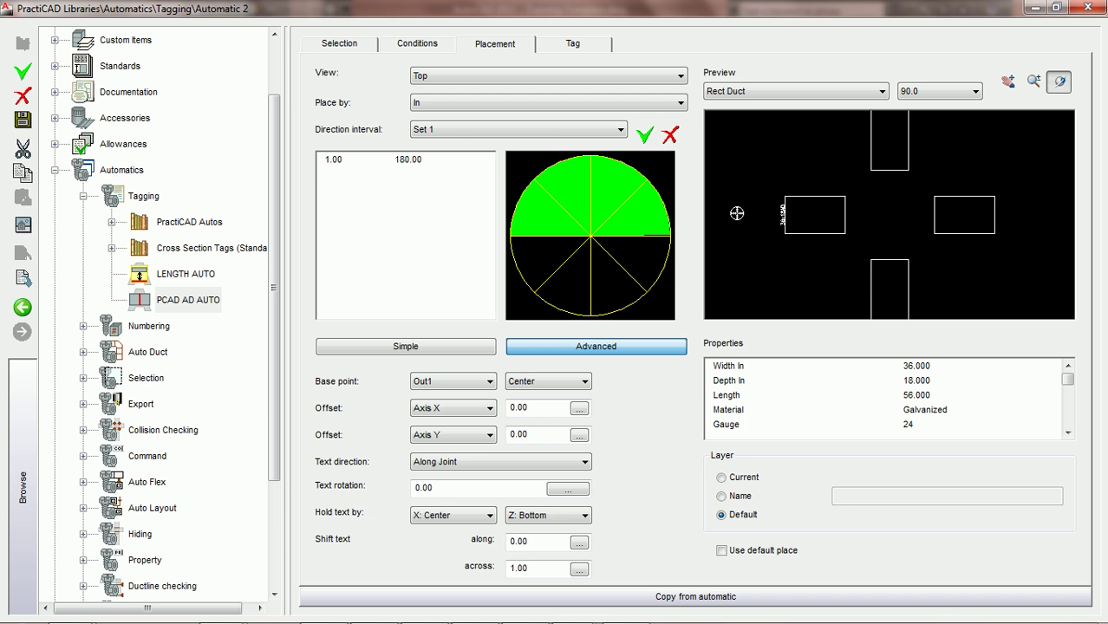
- Show direction interval Set 2 and examine where its tag text is placed in the preview
left_click(558, 130)
left_click(560, 153)
left_click(893, 227)
scroll(894, 226, "up", 5)
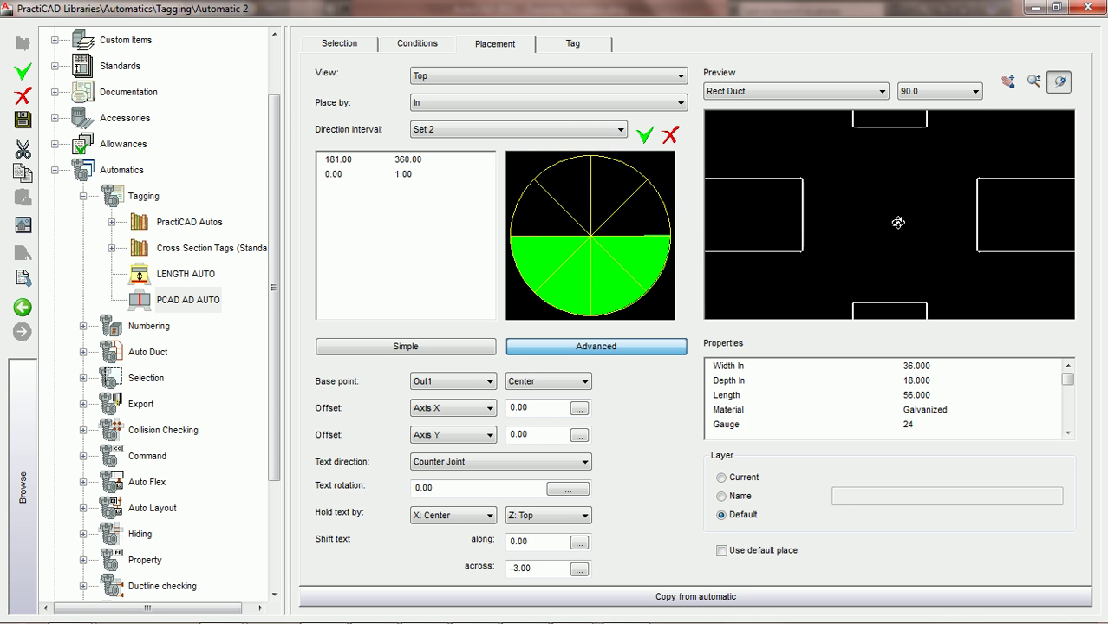
scroll(848, 226, "up", 2)
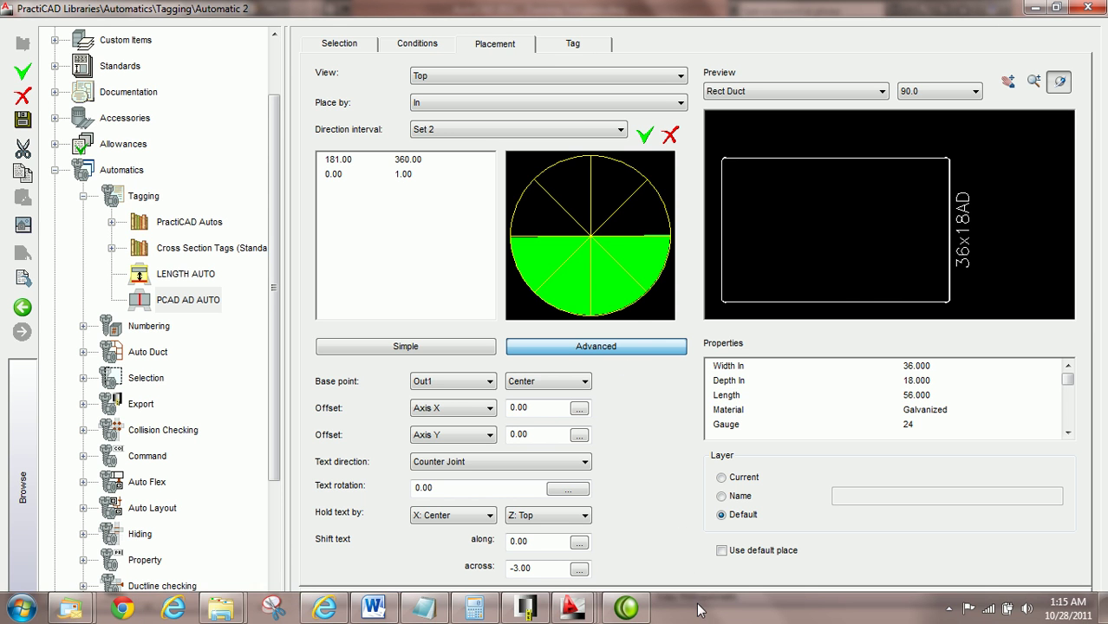
- Assign the custom PCAD AD tag to the automatic in place of the copied Access Door Tag
left_click(577, 45)
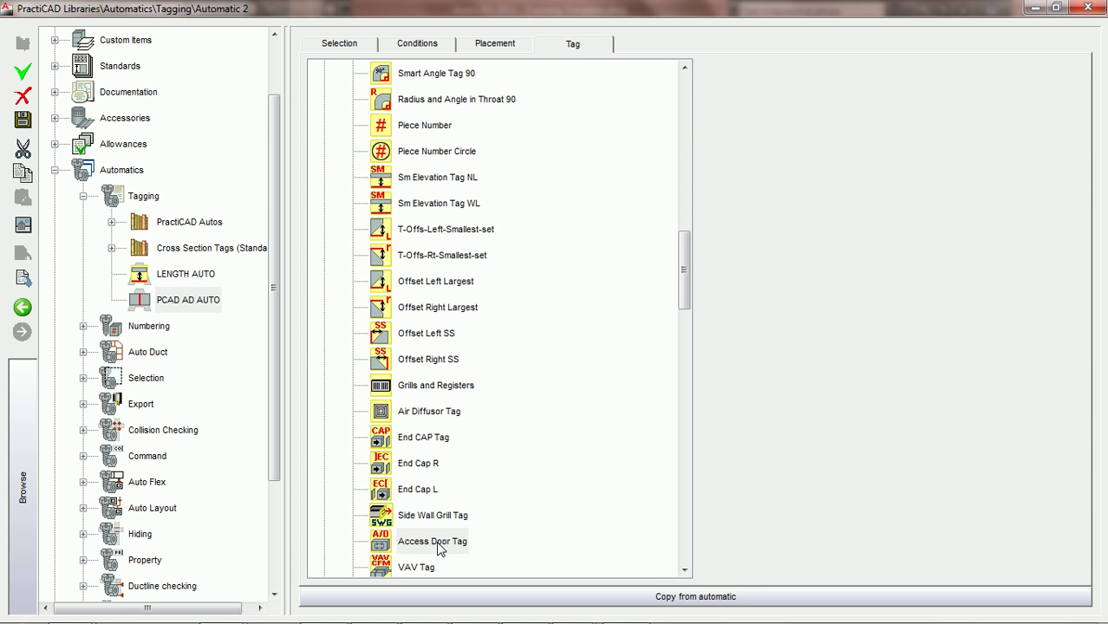
left_click_drag(684, 288, 708, 118)
left_click(324, 282)
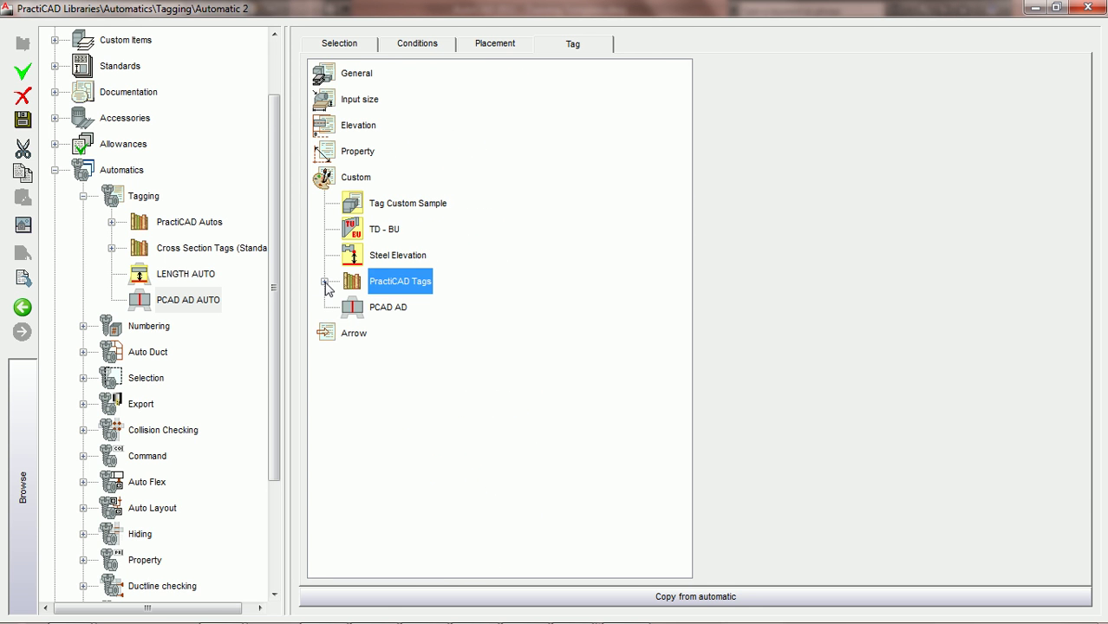
left_click(385, 310)
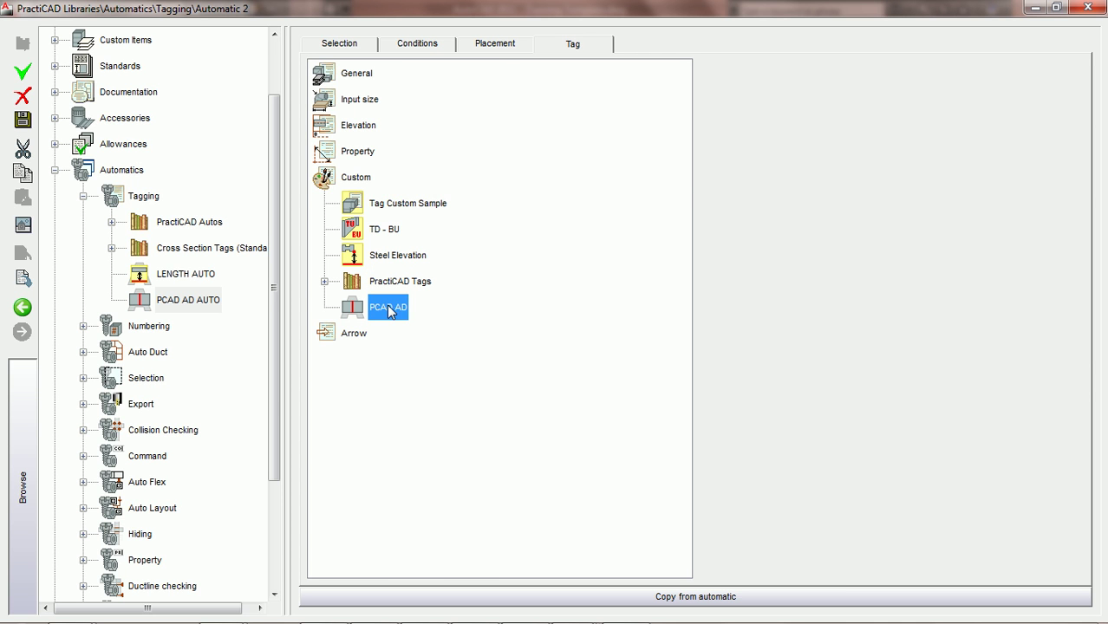
- Limit the automatic's fitting conditions by clearing PractiCAM Single Wall and, under ASI Rectangular Straight, #JT2, leaving only #CJT3 checked
left_click(497, 46)
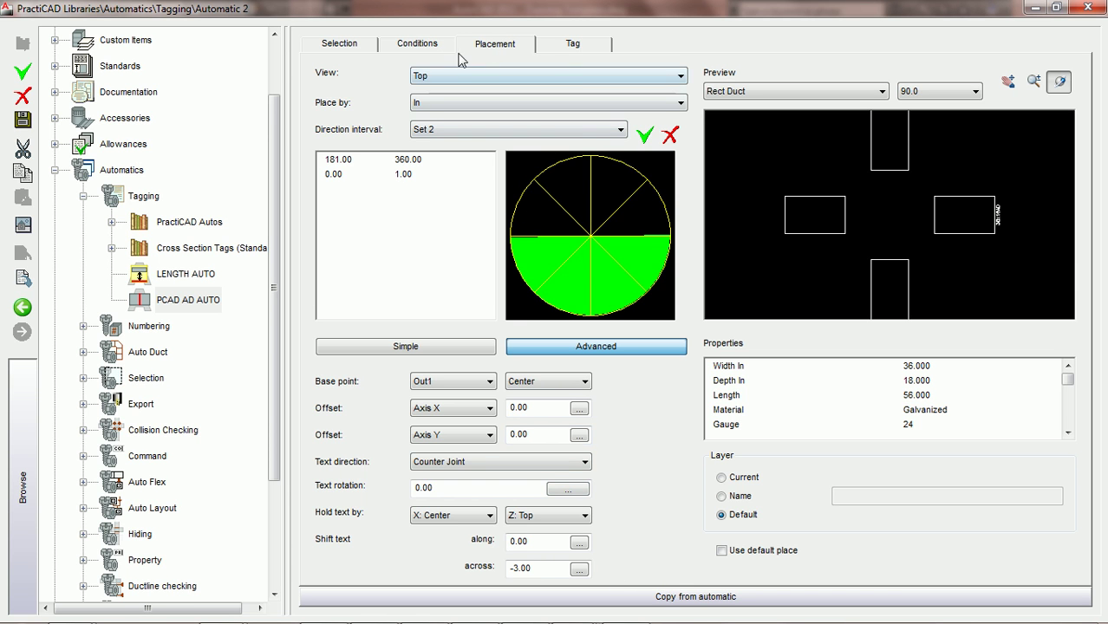
left_click(426, 49)
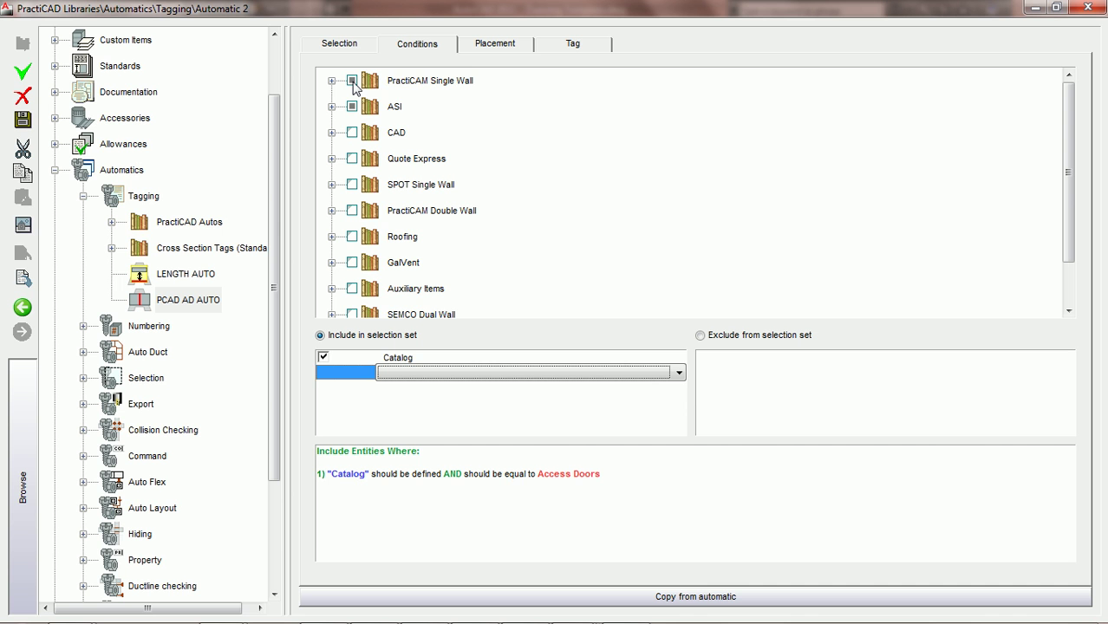
left_click(352, 81)
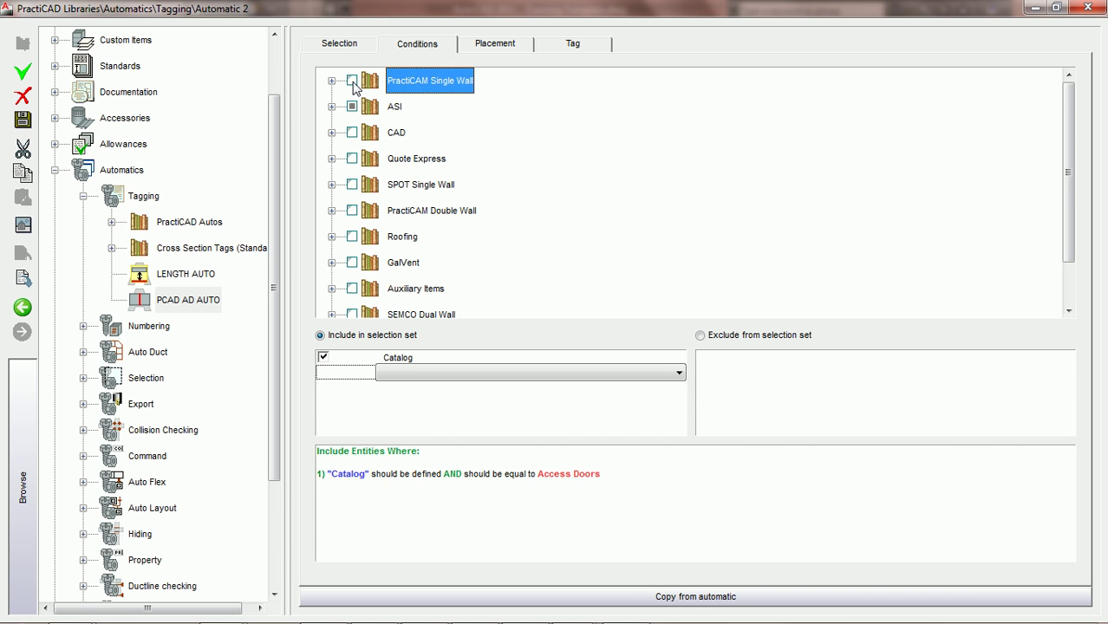
left_click(331, 107)
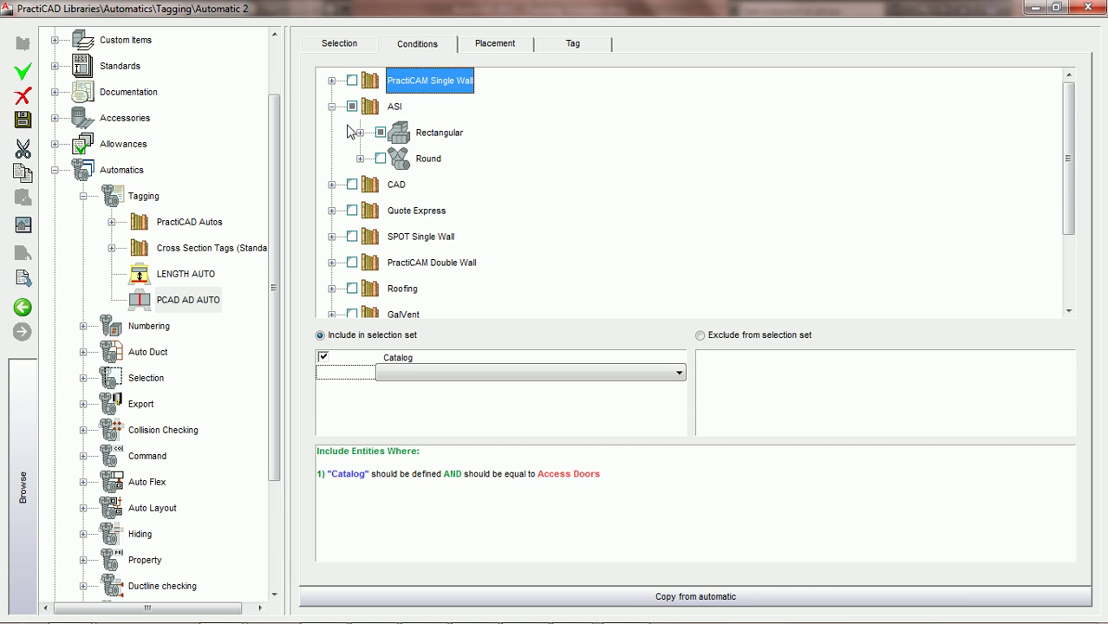
left_click(360, 132)
left_click(388, 158)
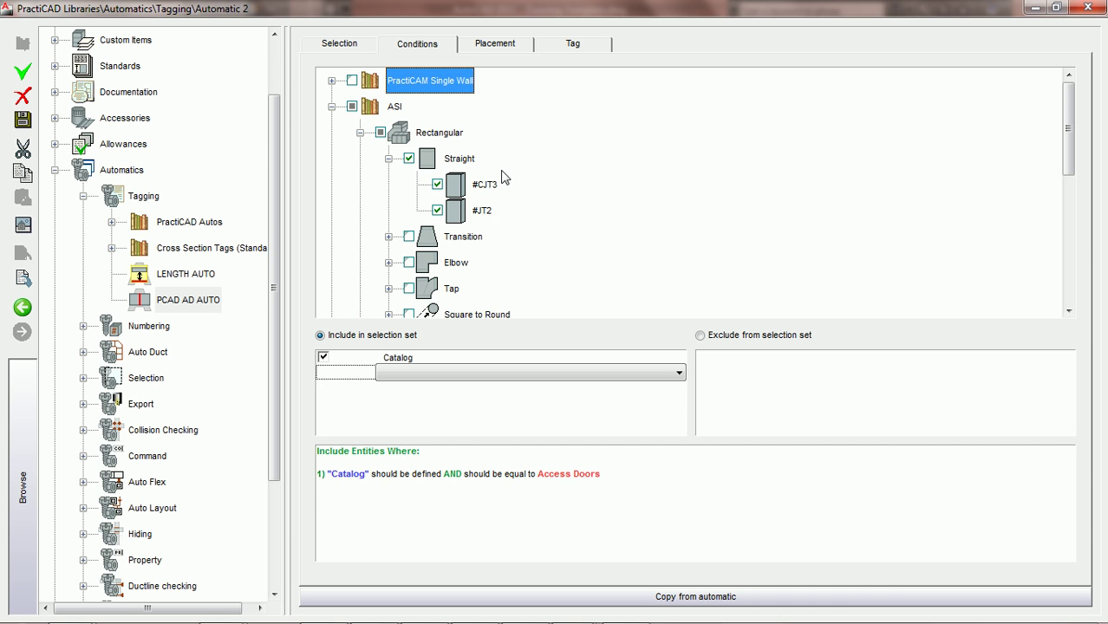
left_click(438, 212)
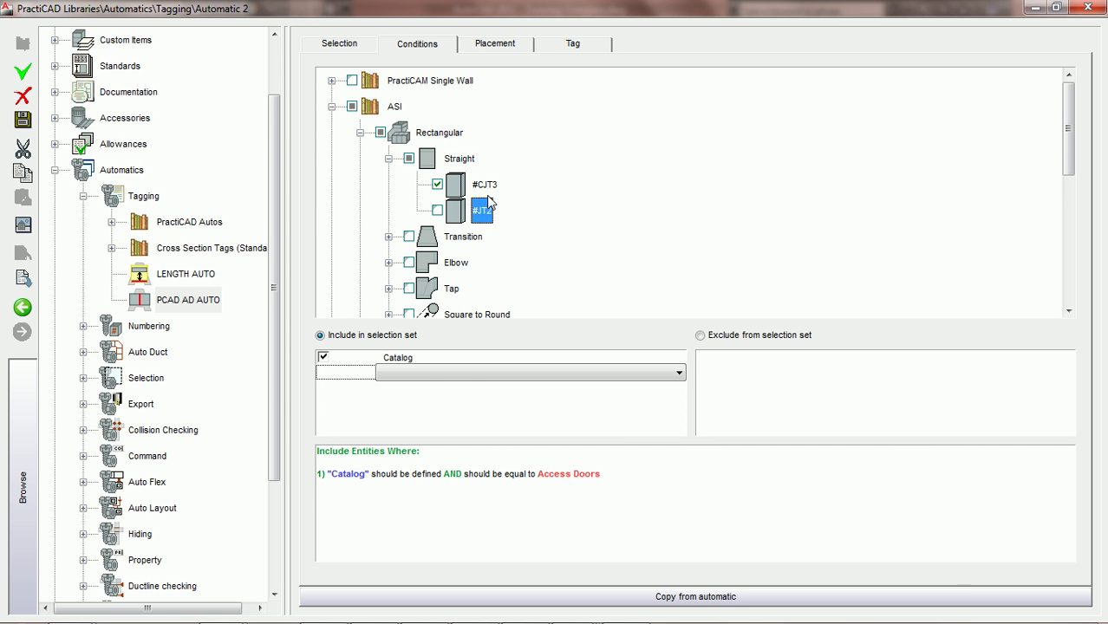
- Set the automatic's Catalog condition to equal PCAD ACCESS DOORS and save the automatic
left_click(414, 359)
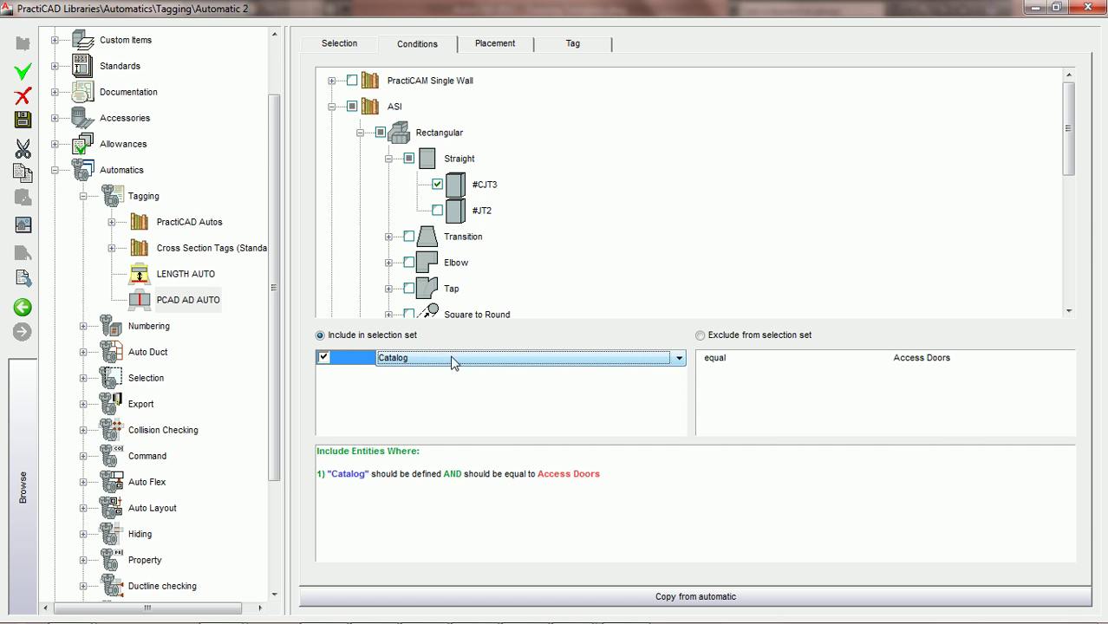
left_click(948, 364)
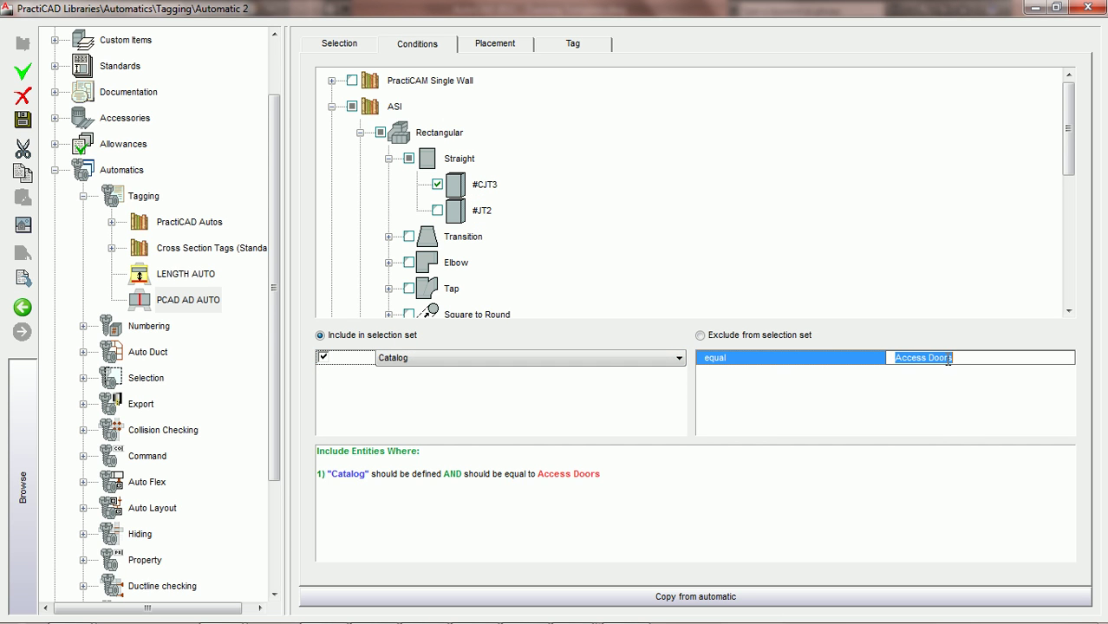
type("P")
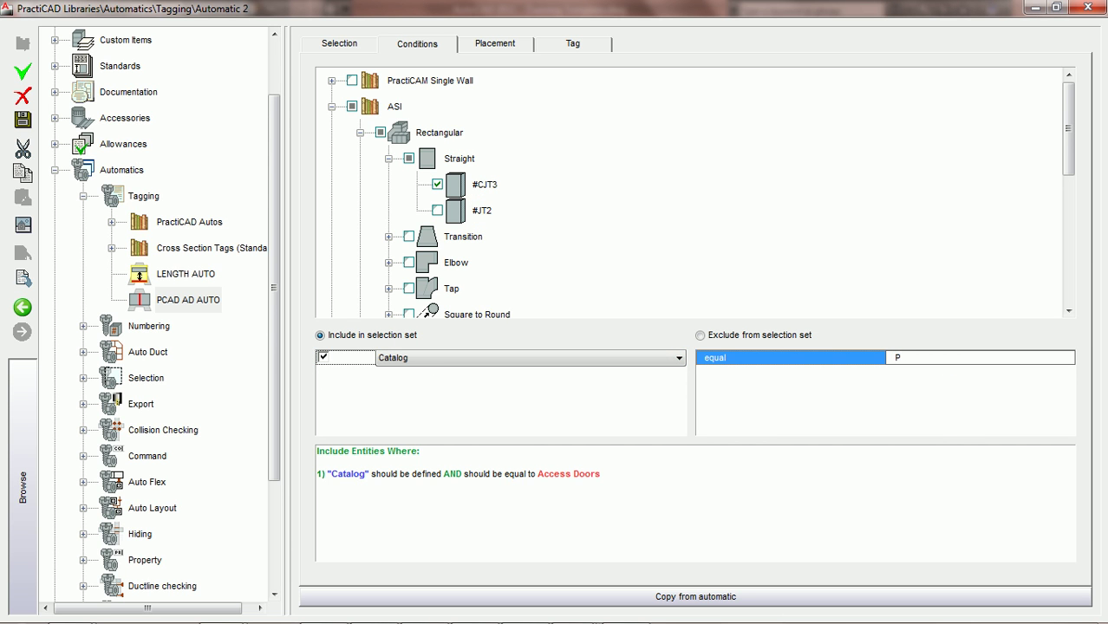
type("CAD ACCESS DOORS")
key("Return")
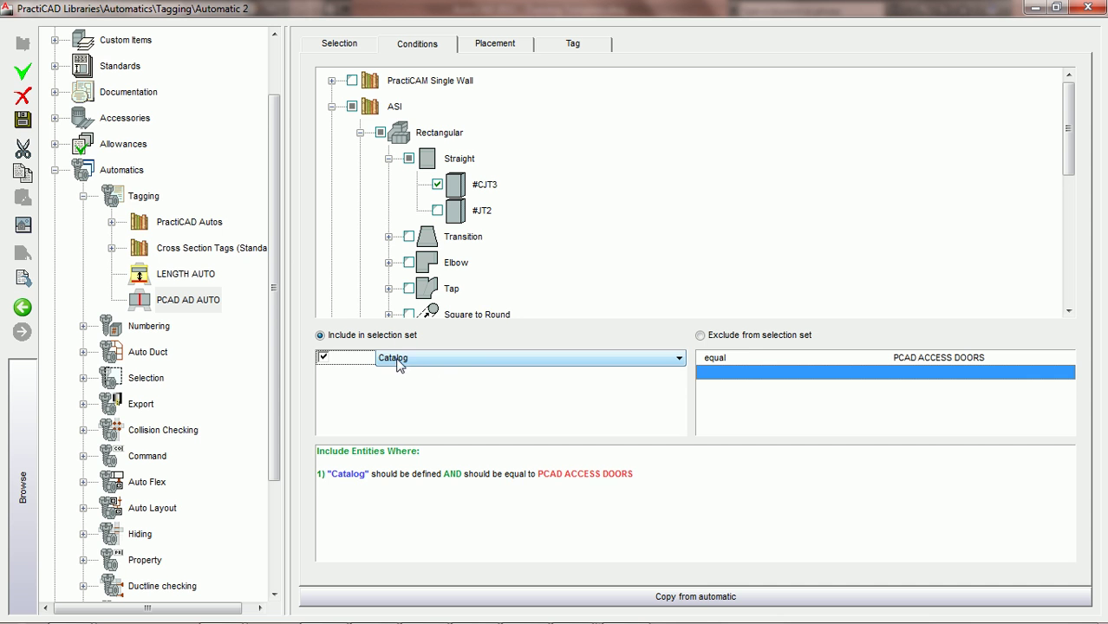
left_click(951, 358)
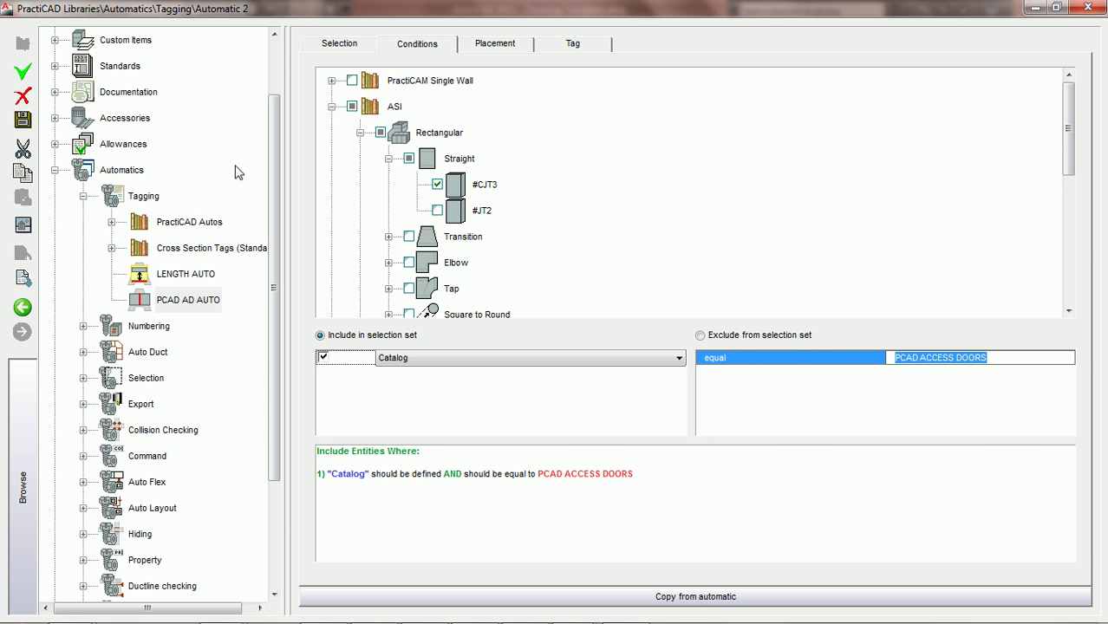
left_click(24, 122)
- Open the #CJT3 fitting under Ductwork, ASI, Rectangular, Straight and select its PCAD ACCESS DOORS catalog
scroll(279, 186, "up", 1)
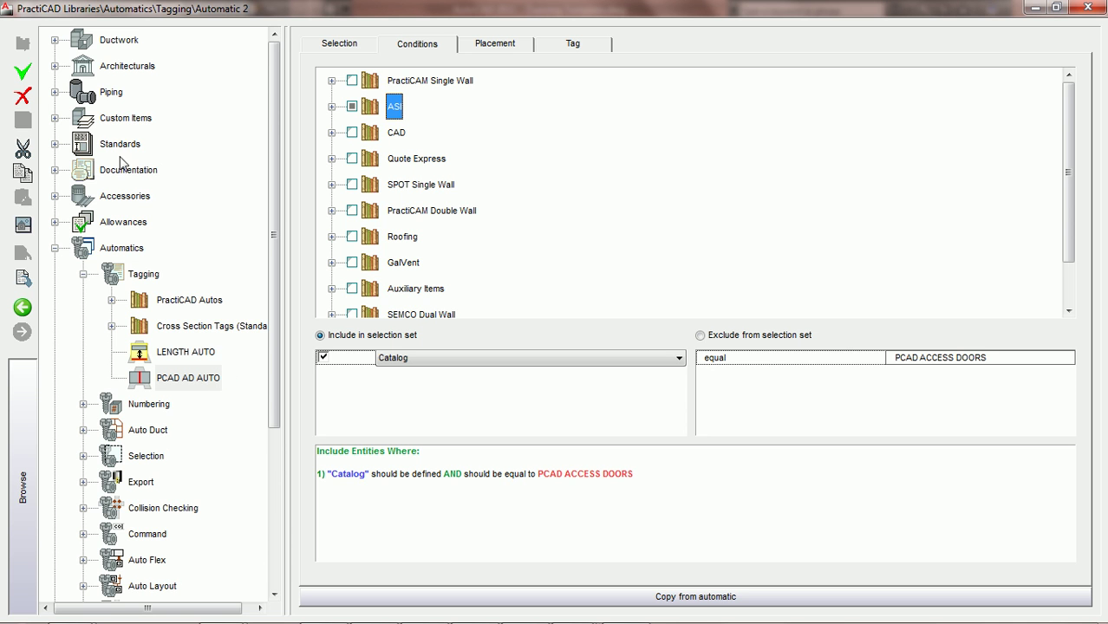
left_click(54, 39)
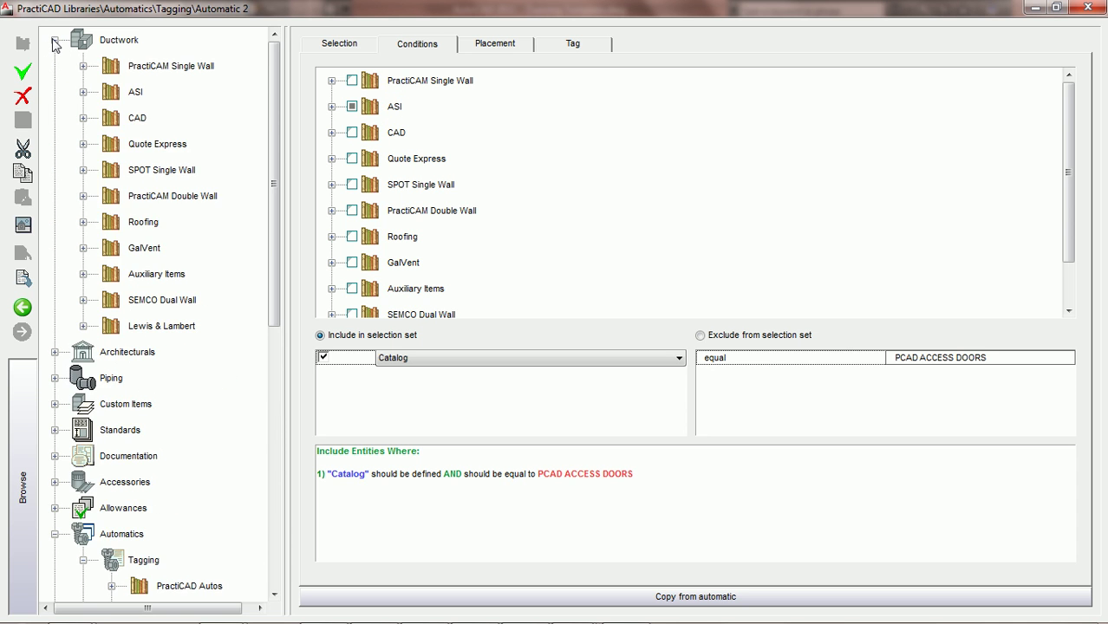
left_click(83, 92)
left_click(111, 118)
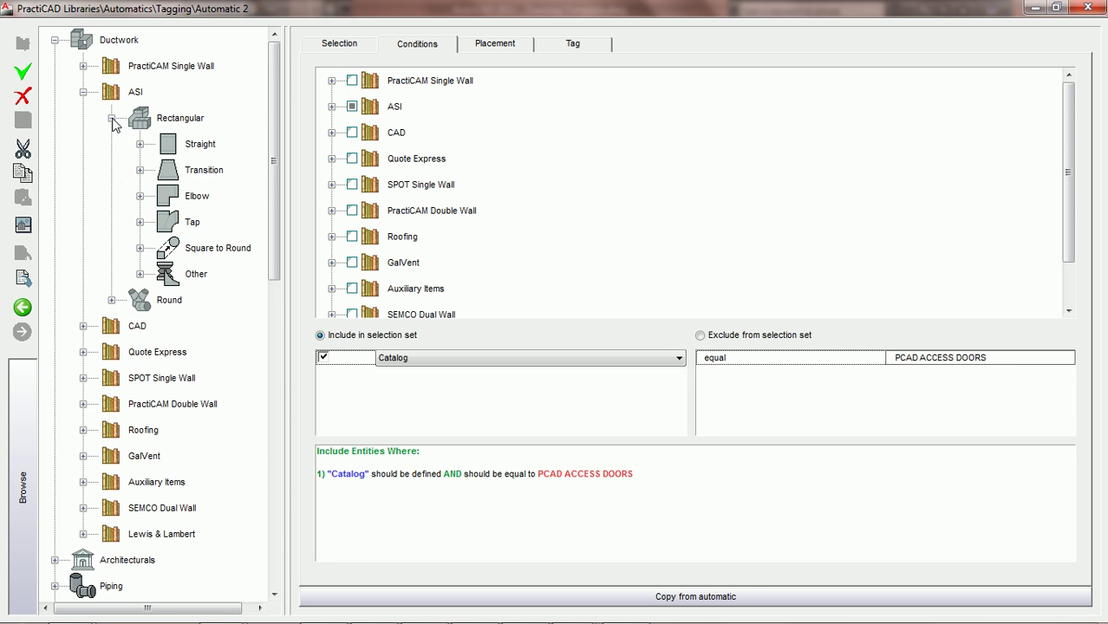
left_click(140, 144)
left_click(227, 173)
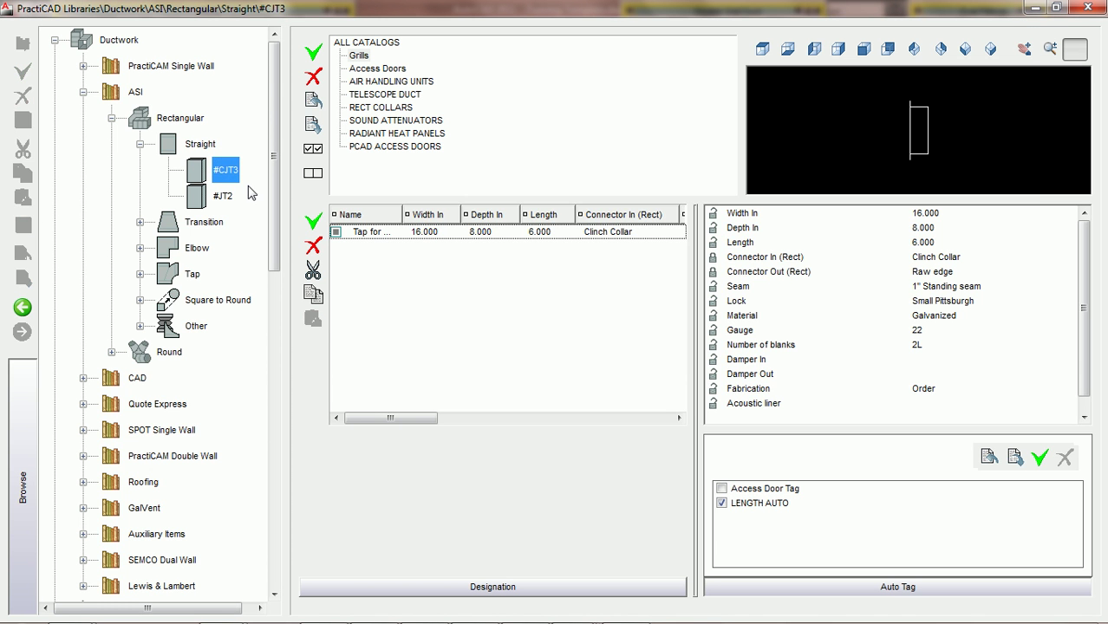
left_click(399, 147)
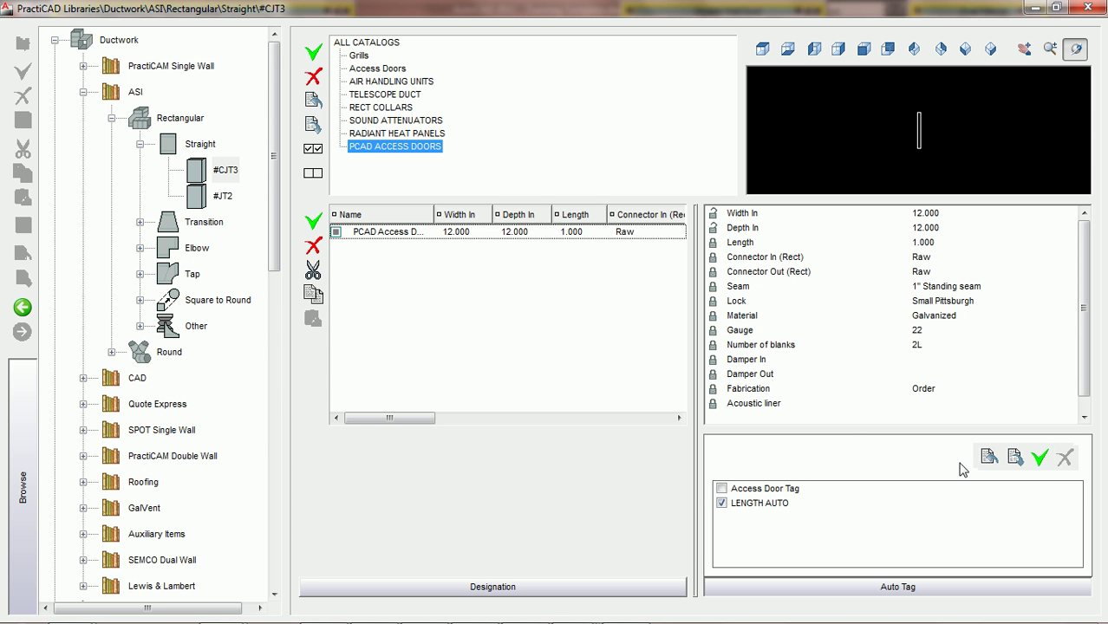
- Add a new auto tag to #CJT3 and copy its settings from the PCAD AD AUTO tagging automatic
left_click(1044, 466)
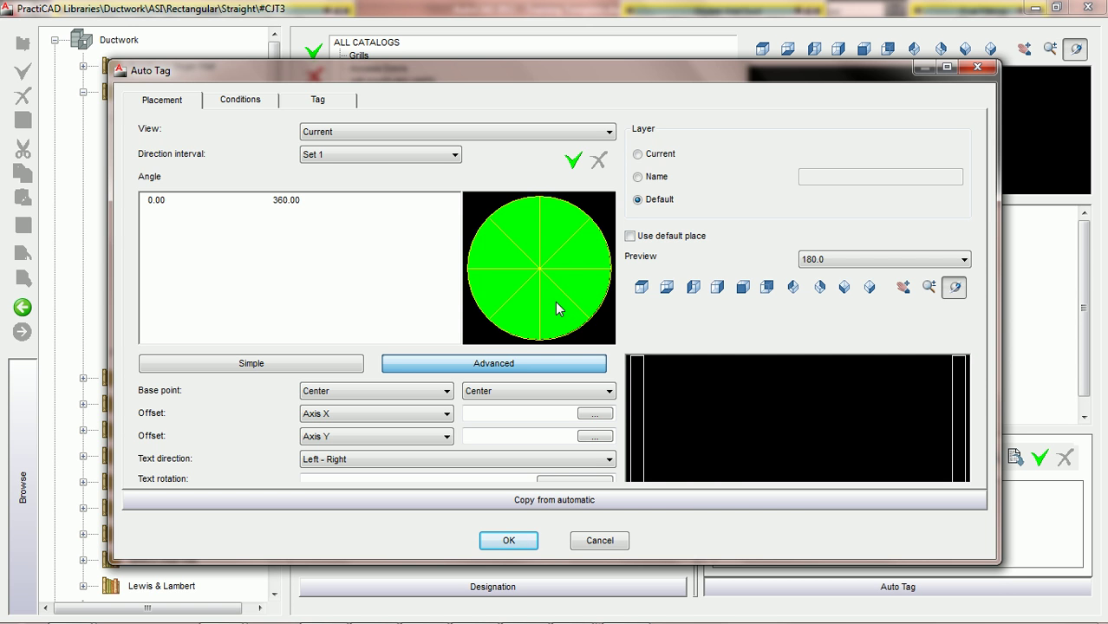
left_click(549, 503)
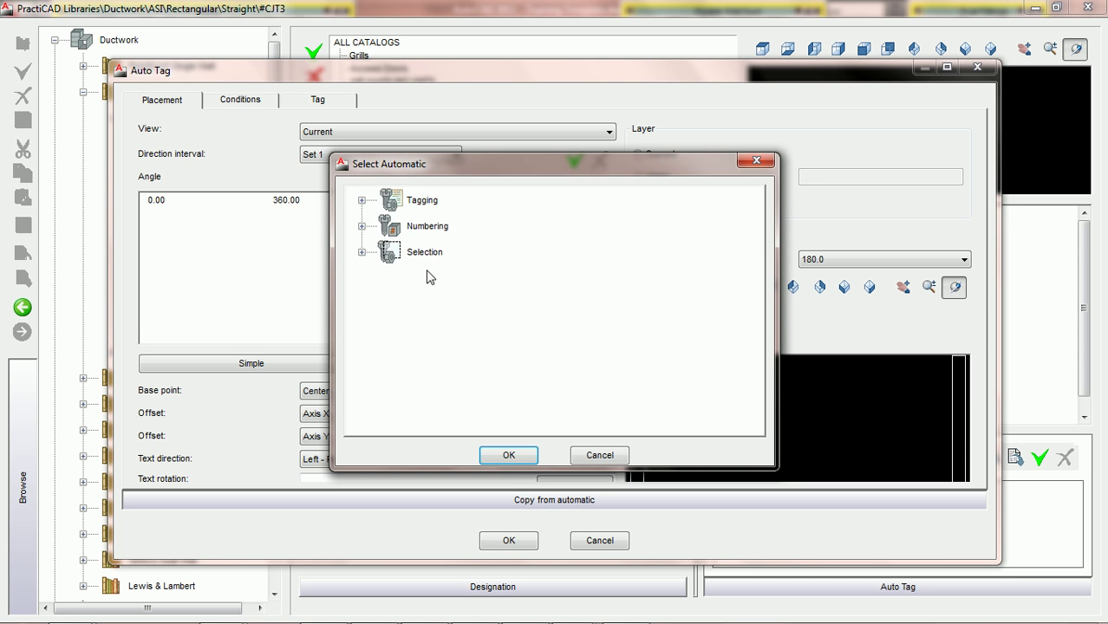
left_click(362, 200)
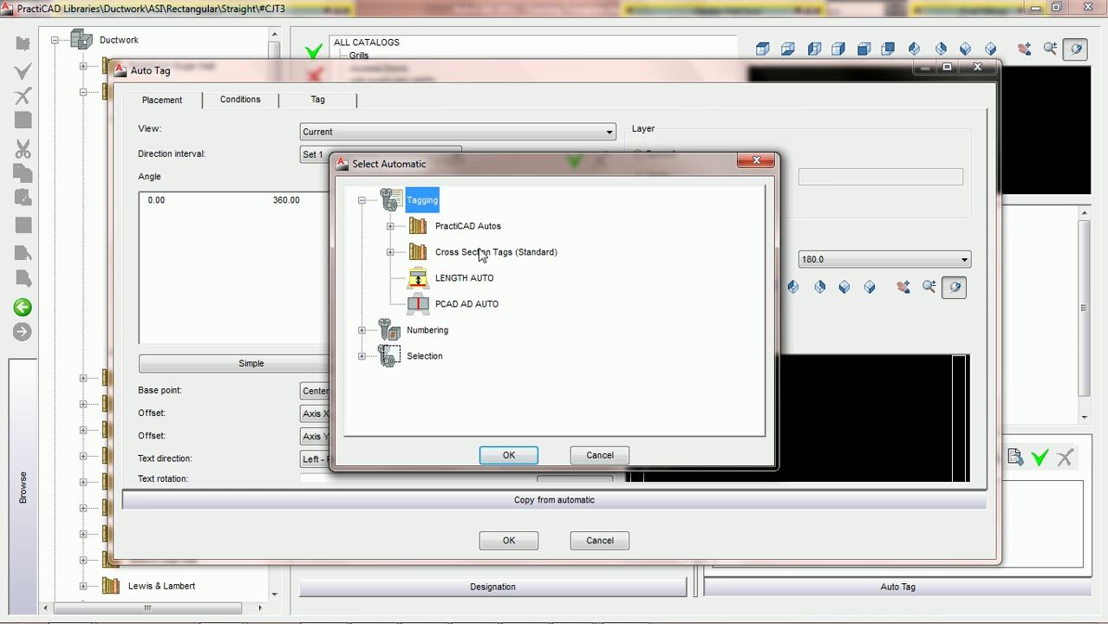
double_click(467, 304)
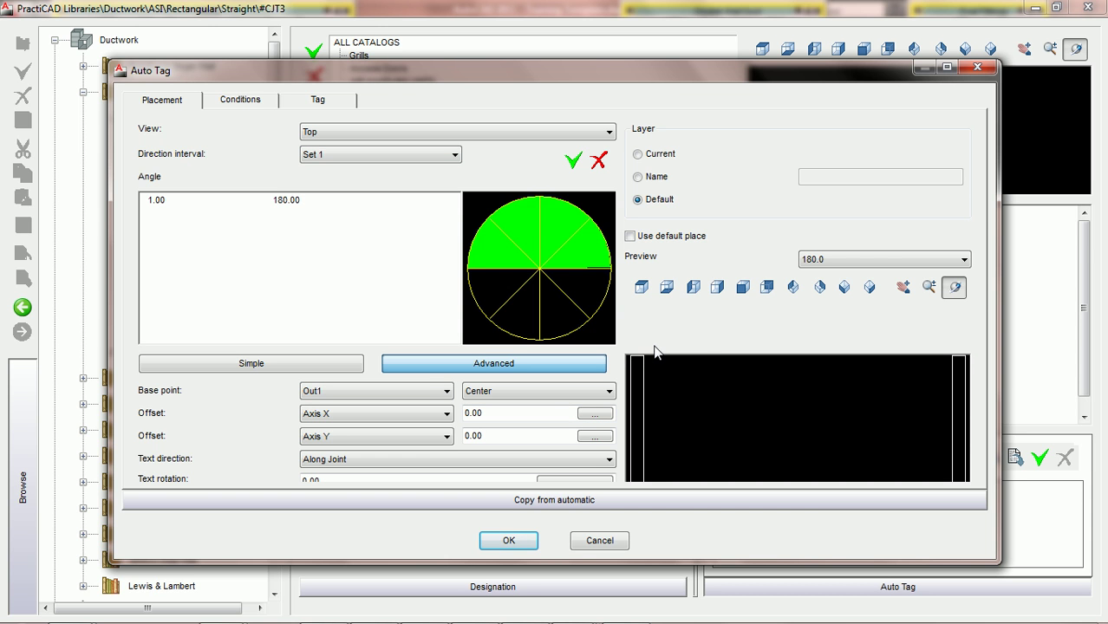
- Check the new auto tag's copied catalog condition and accept the tag, naming it PCAD AD AUTO
left_click(242, 103)
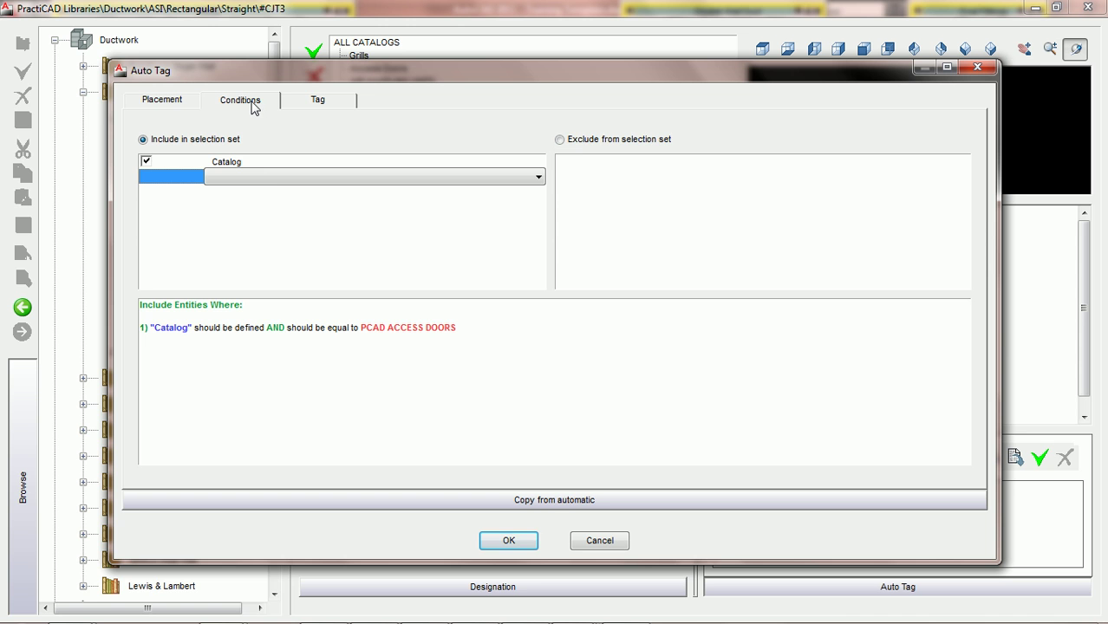
left_click(261, 164)
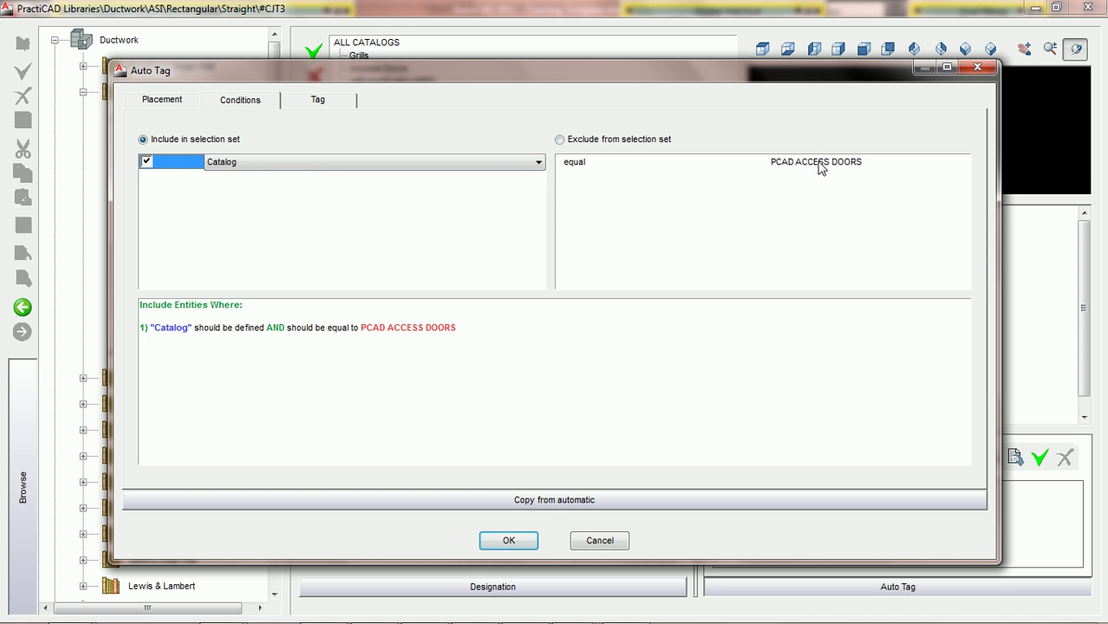
left_click_drag(659, 77, 664, 193)
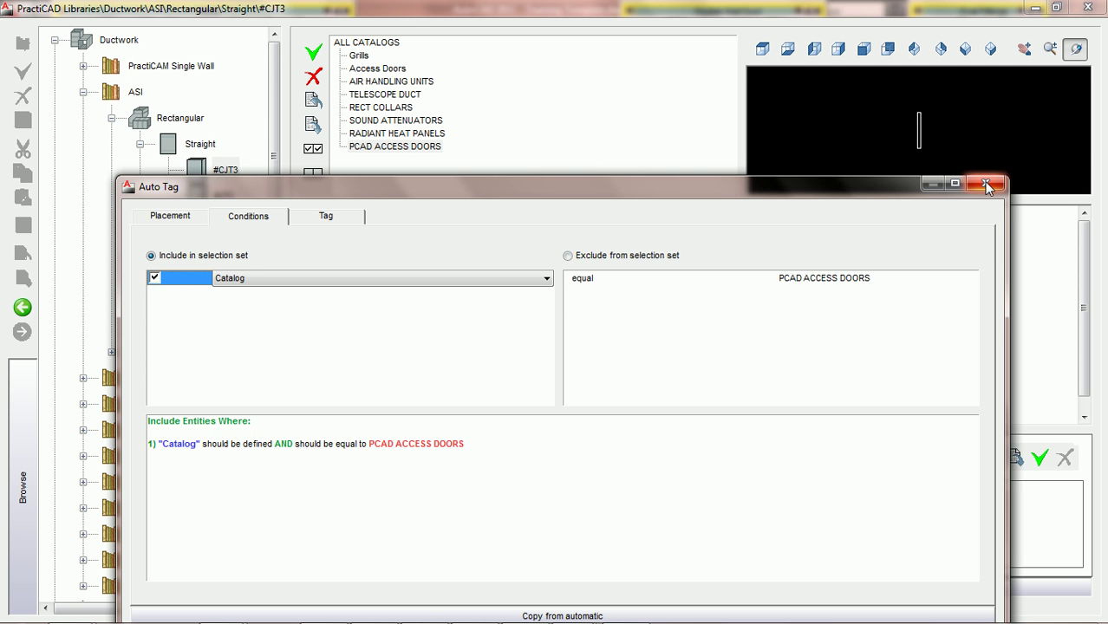
left_click_drag(918, 181, 891, 92)
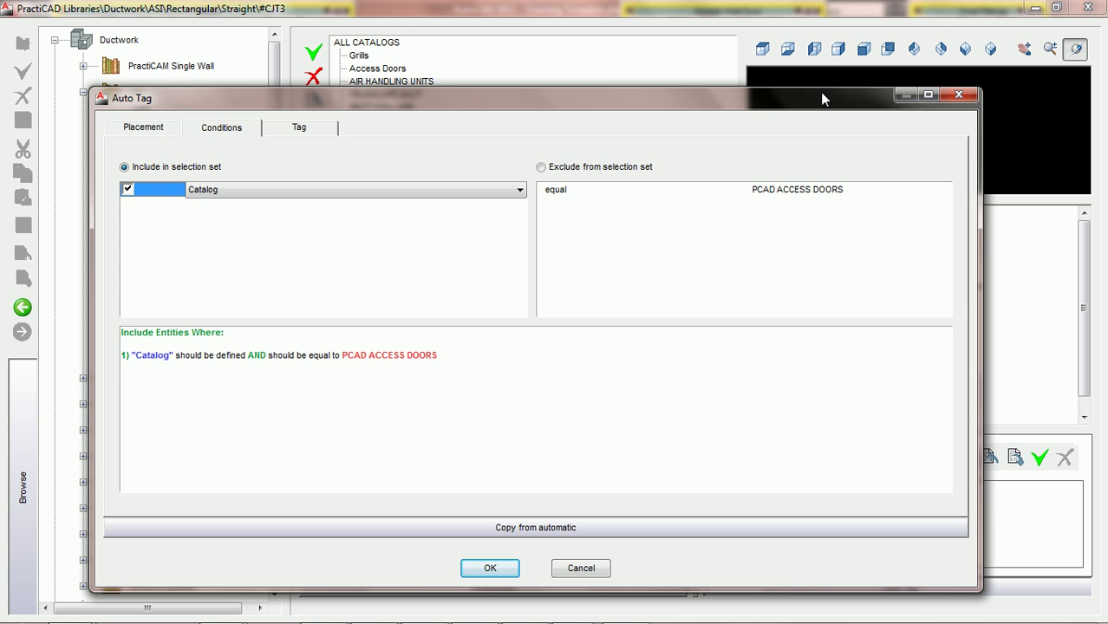
left_click(491, 568)
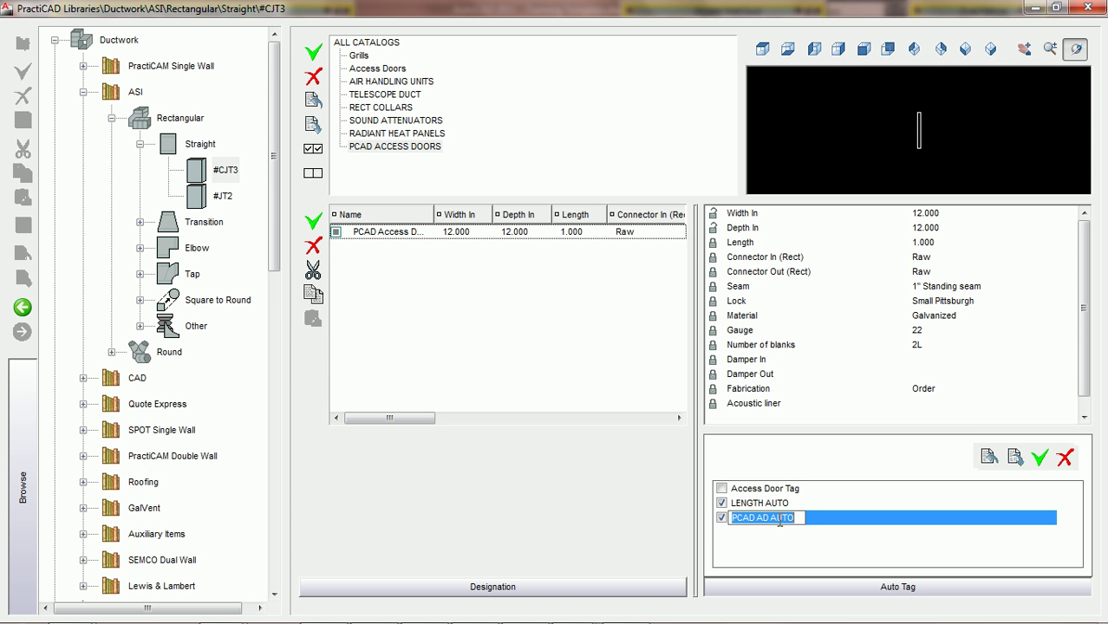
left_click(851, 537)
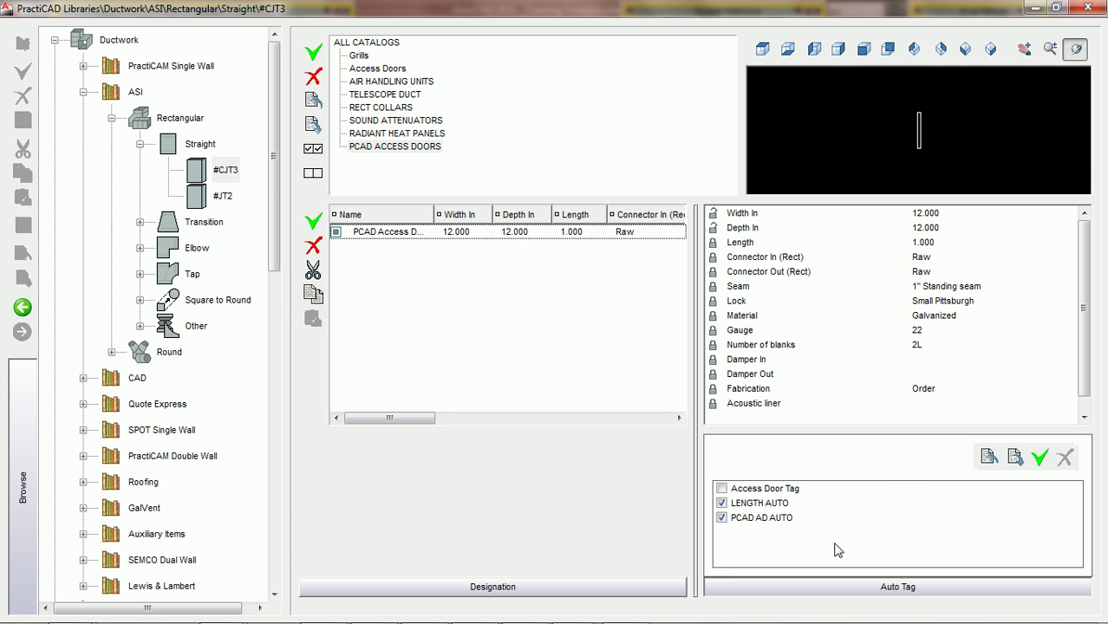
- Add a Catalog condition with the not equal operator to the LENGTH AUTO auto tag
left_click(771, 507)
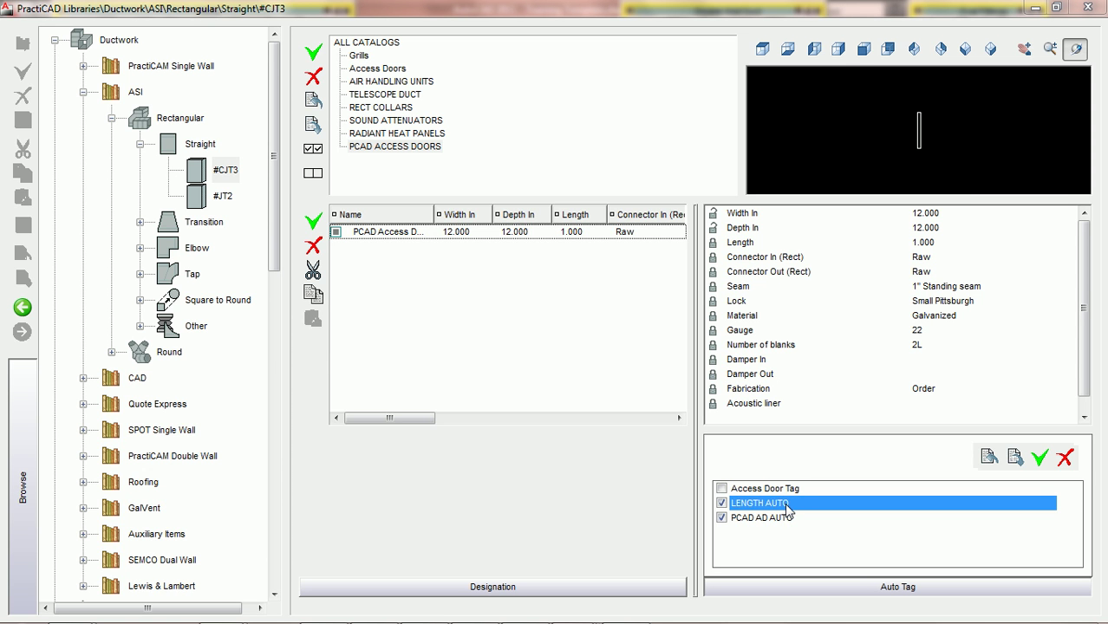
double_click(788, 505)
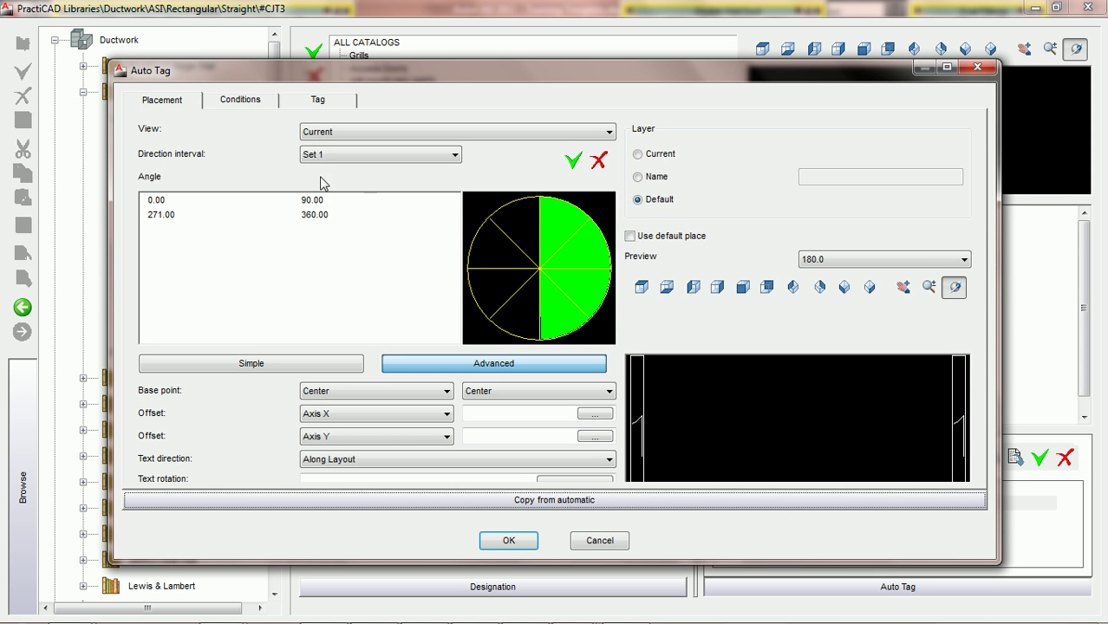
left_click(240, 102)
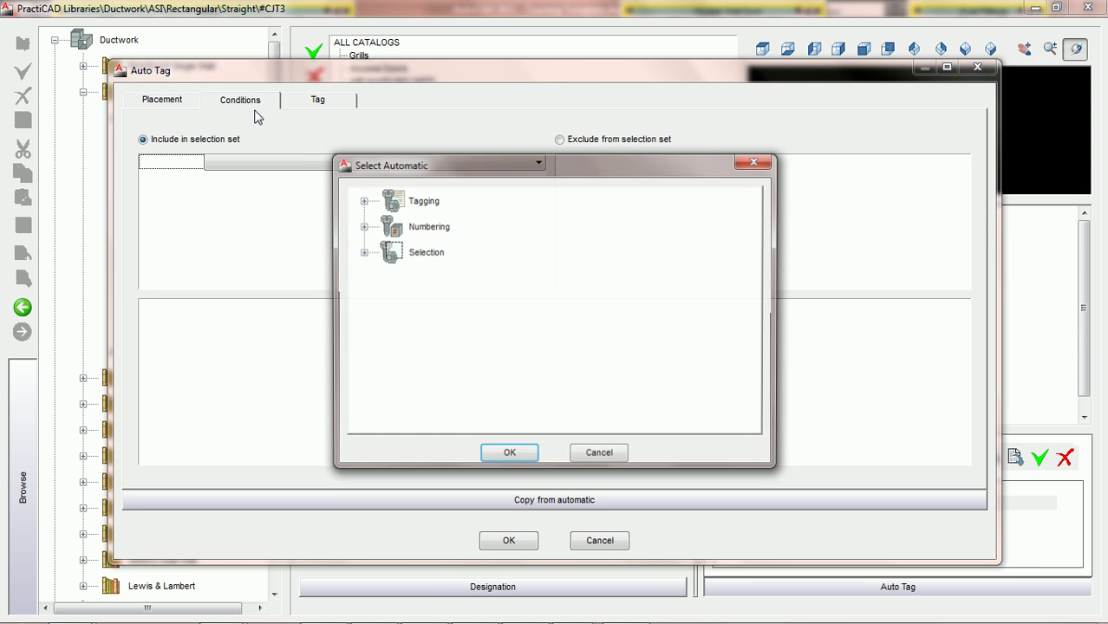
left_click(593, 455)
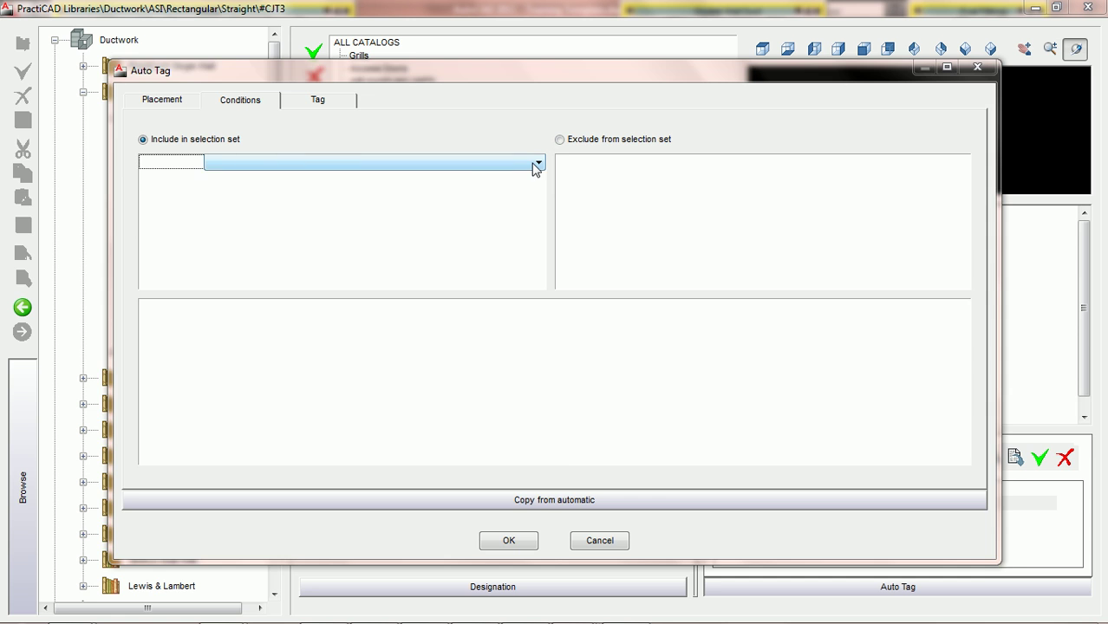
left_click(537, 165)
type("ca")
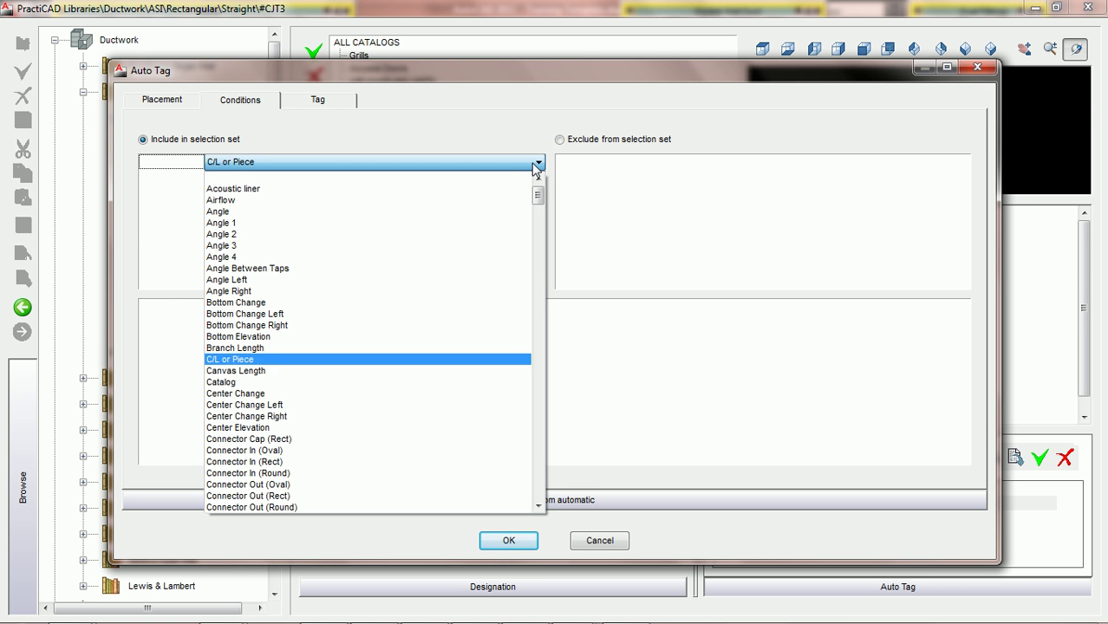
left_click(279, 382)
left_click(705, 165)
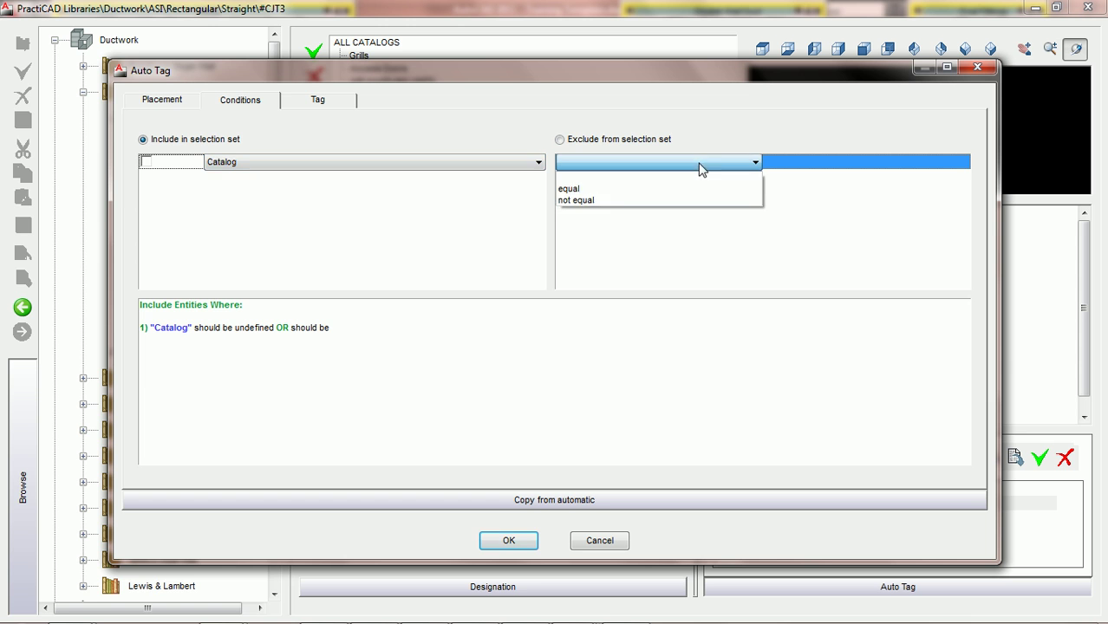
left_click(613, 203)
- Enter PCAD ACCESS DOORS as the condition's value, require Catalog to be defined, and accept the LENGTH AUTO changes
type("PCAD AD AUTO")
key("BackSpace")
key("BackSpace")
key("BackSpace")
type("c")
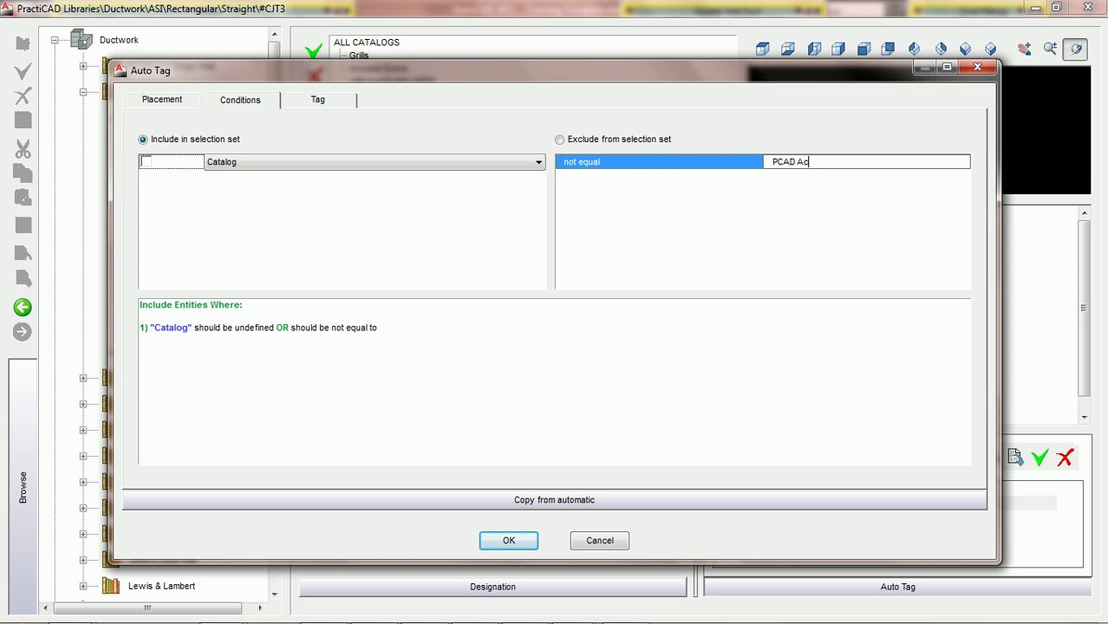
type("cCCESS DOO")
left_click(149, 162)
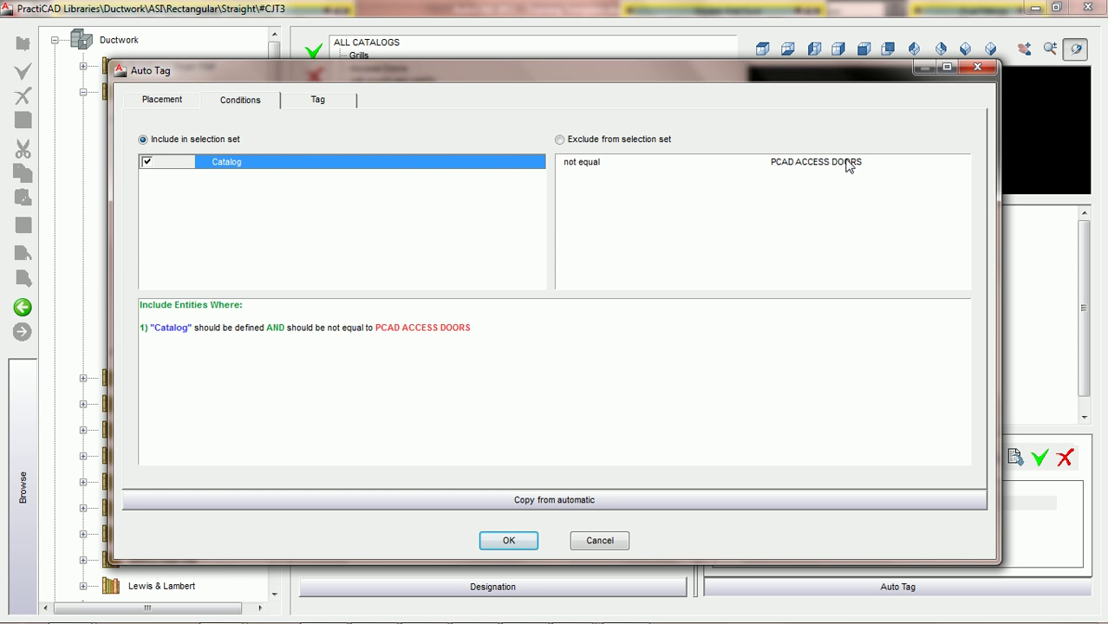
left_click(520, 540)
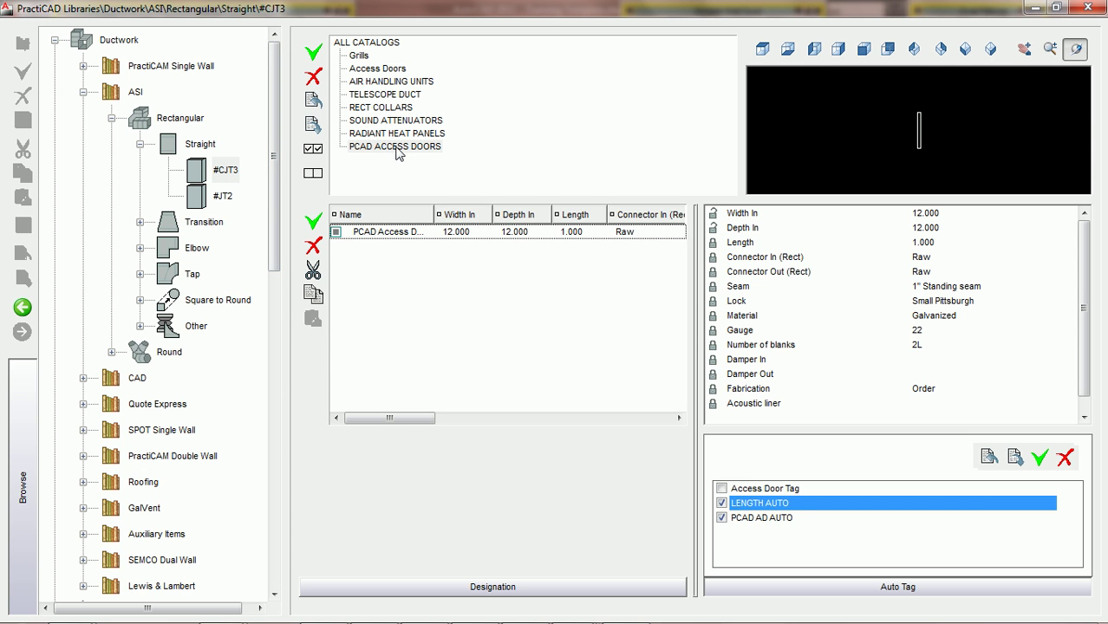
- Close the fitting library and erase the existing access door and its size tag from the duct
left_click(761, 518)
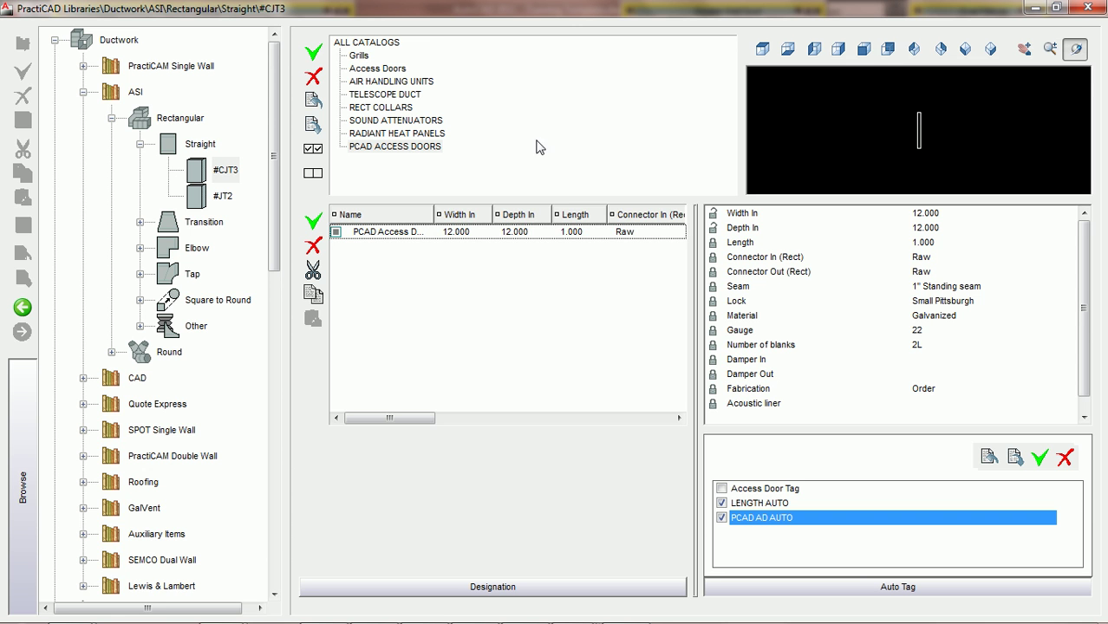
left_click(1086, 8)
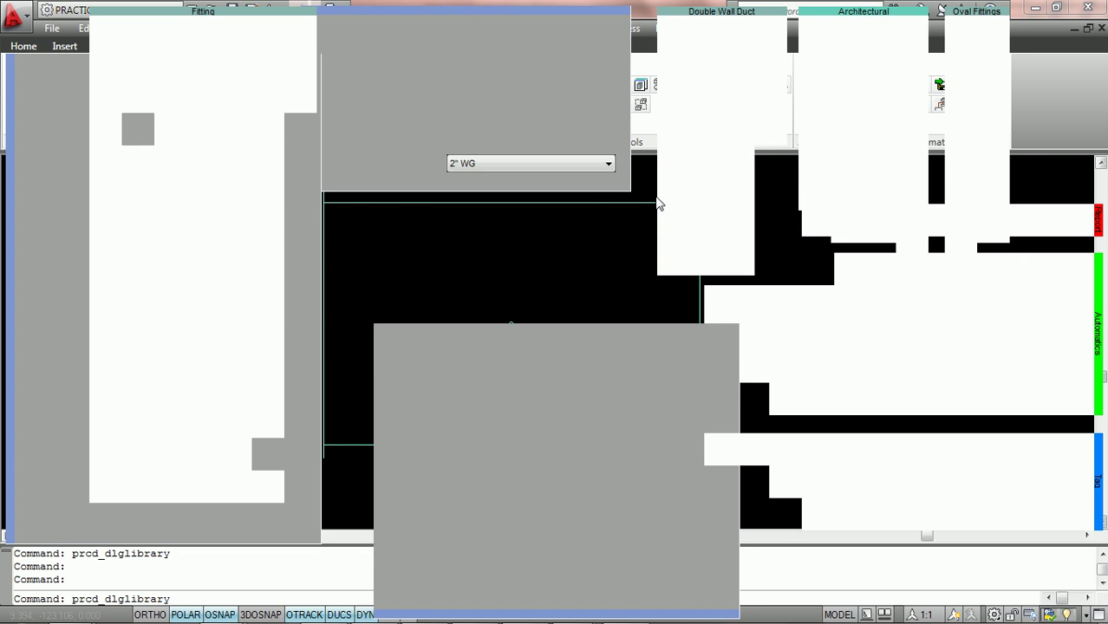
middle_click_drag(645, 293, 651, 258)
left_click(617, 420)
left_click(437, 362)
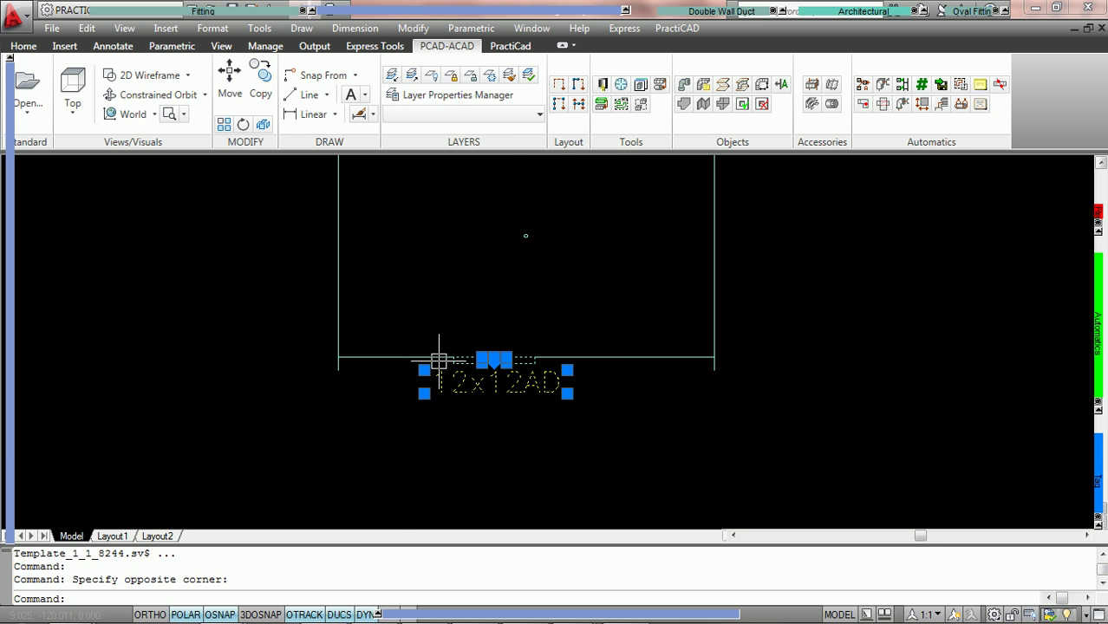
key("Delete")
- Place the PCAD access door fitting on the duct's lower edge with the Tap and Apply options, then end the placement
middle_click_drag(470, 248, 470, 265)
scroll(470, 266, "down", 2)
left_click(401, 192)
left_click(251, 10)
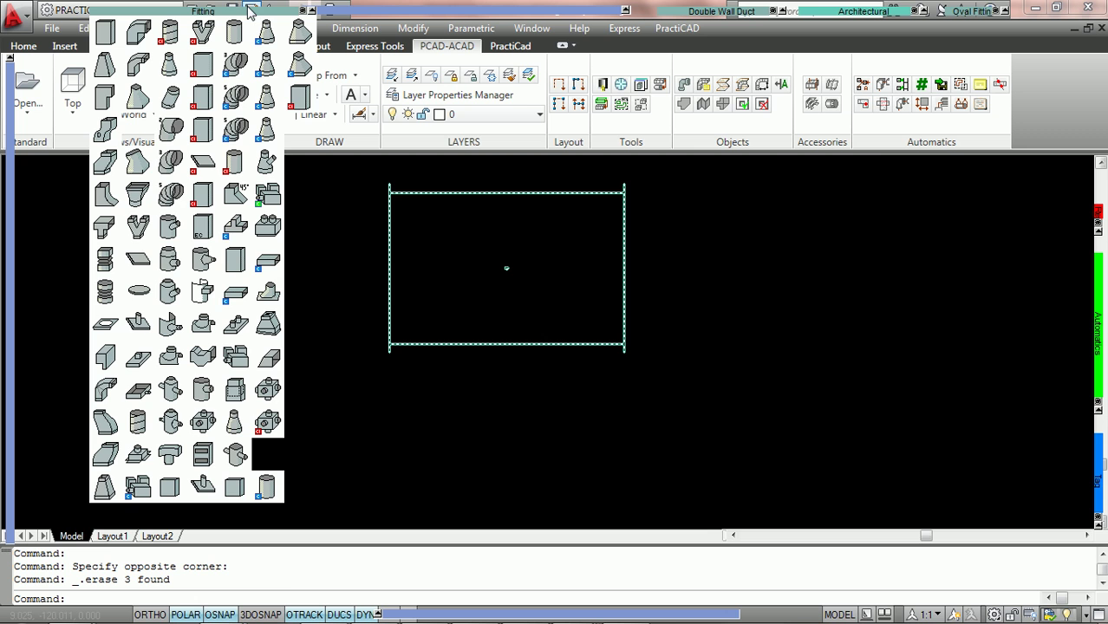
left_click(300, 102)
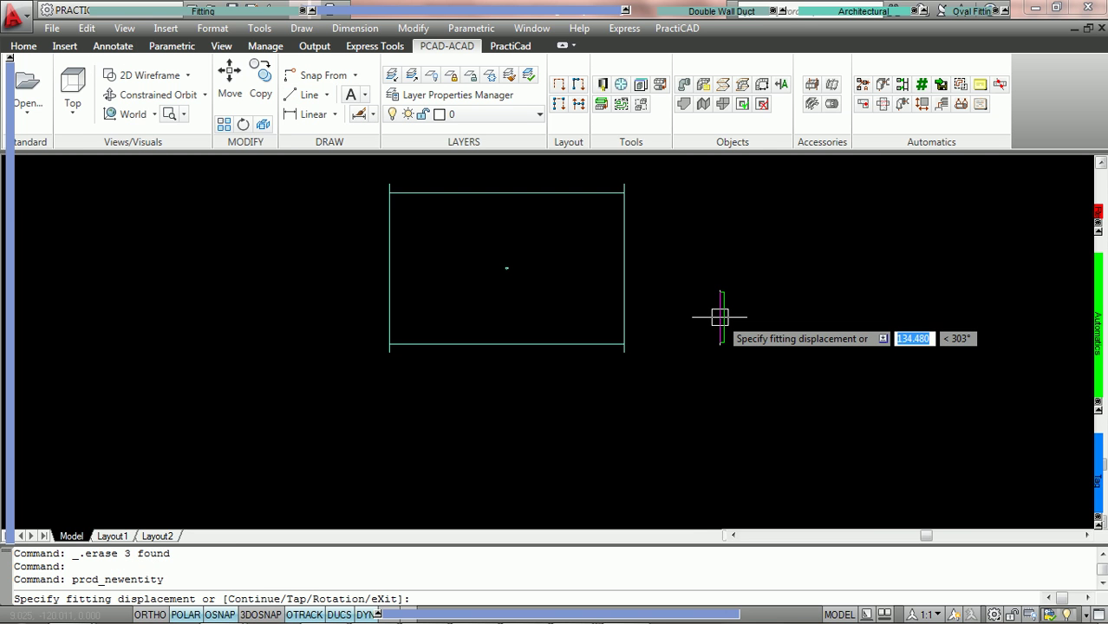
type("T")
key("Return")
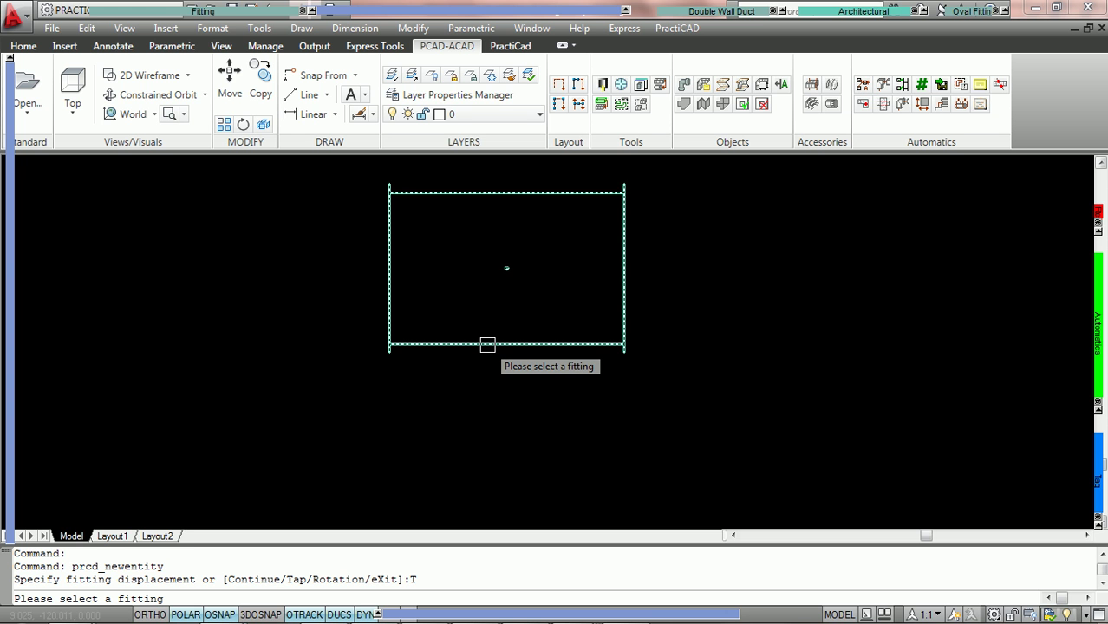
left_click(487, 346)
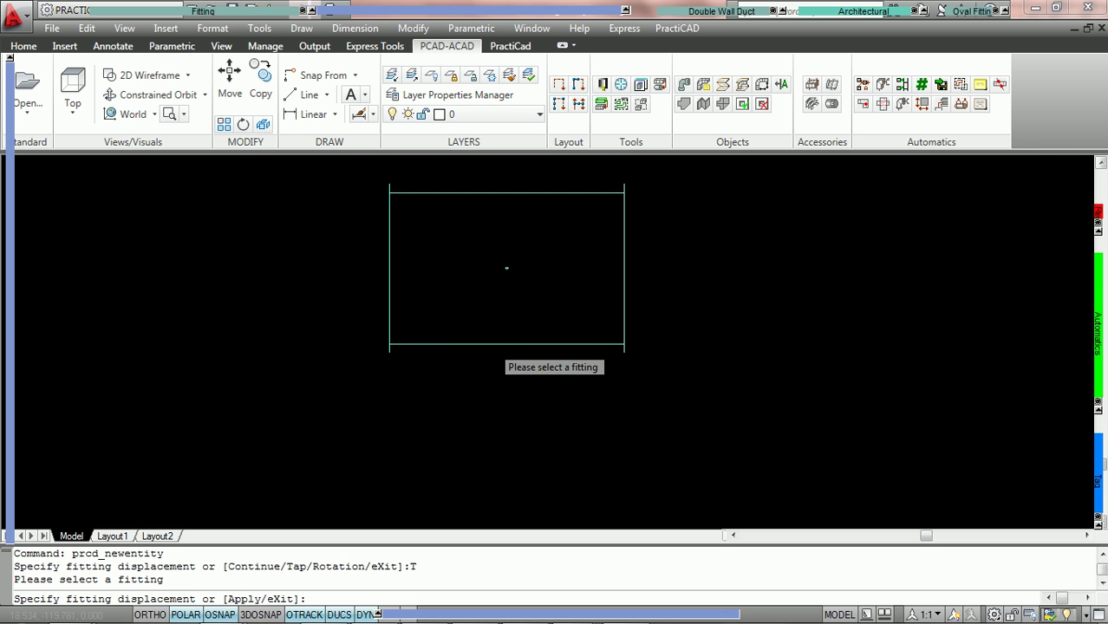
left_click(838, 504)
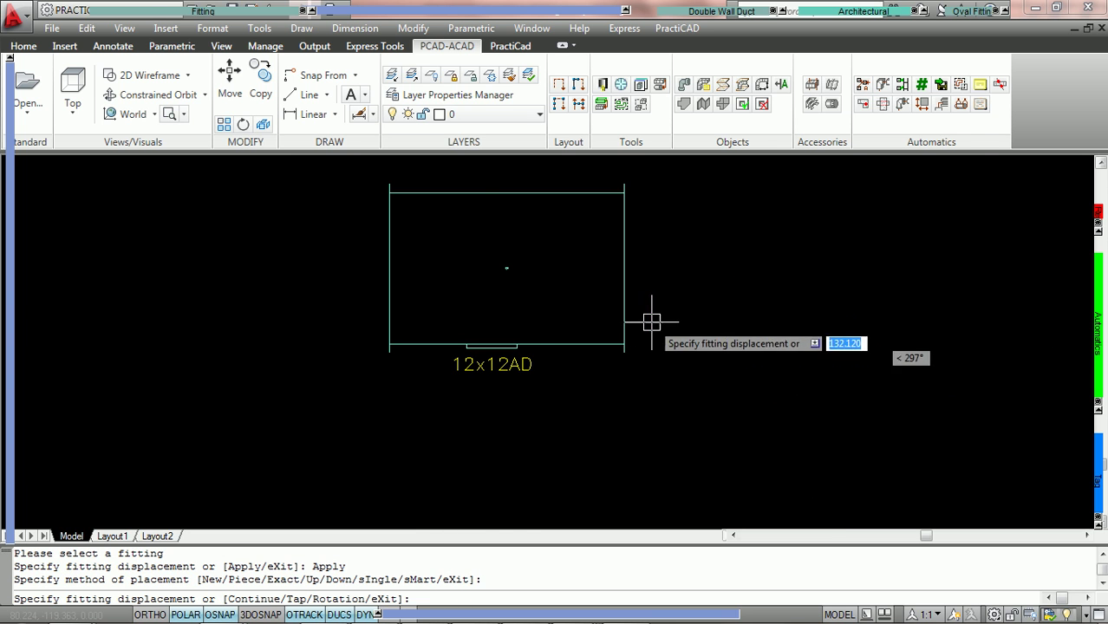
key("Escape")
- Examine the placed access door and its automatic size tag at the duct's lower edge
scroll(524, 325, "up", 1)
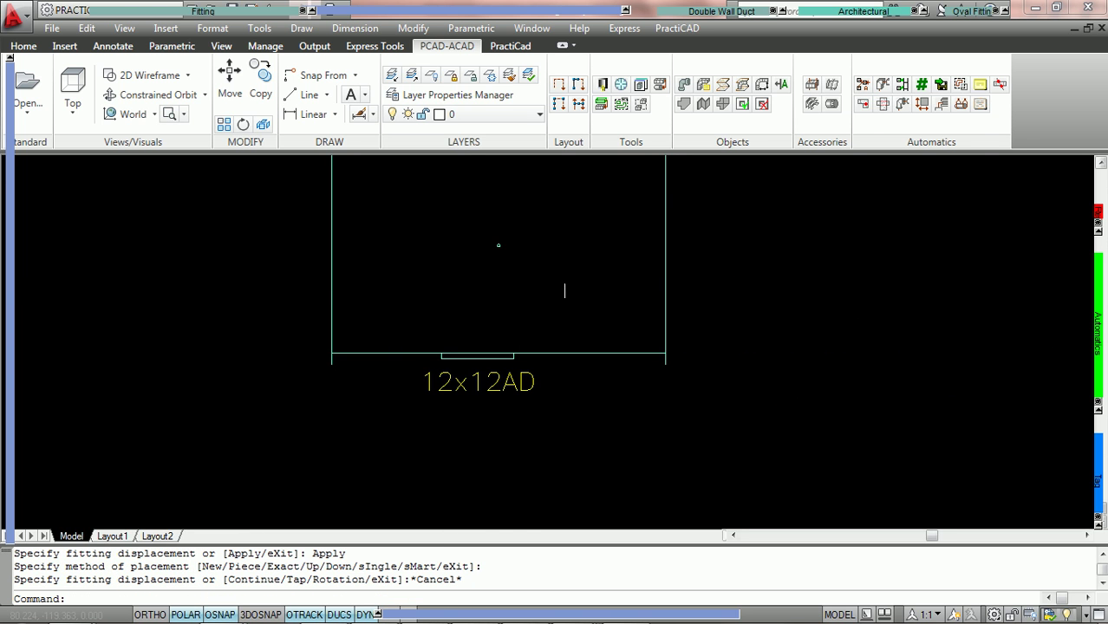
scroll(577, 312, "up", 1)
middle_click_drag(632, 379, 630, 329)
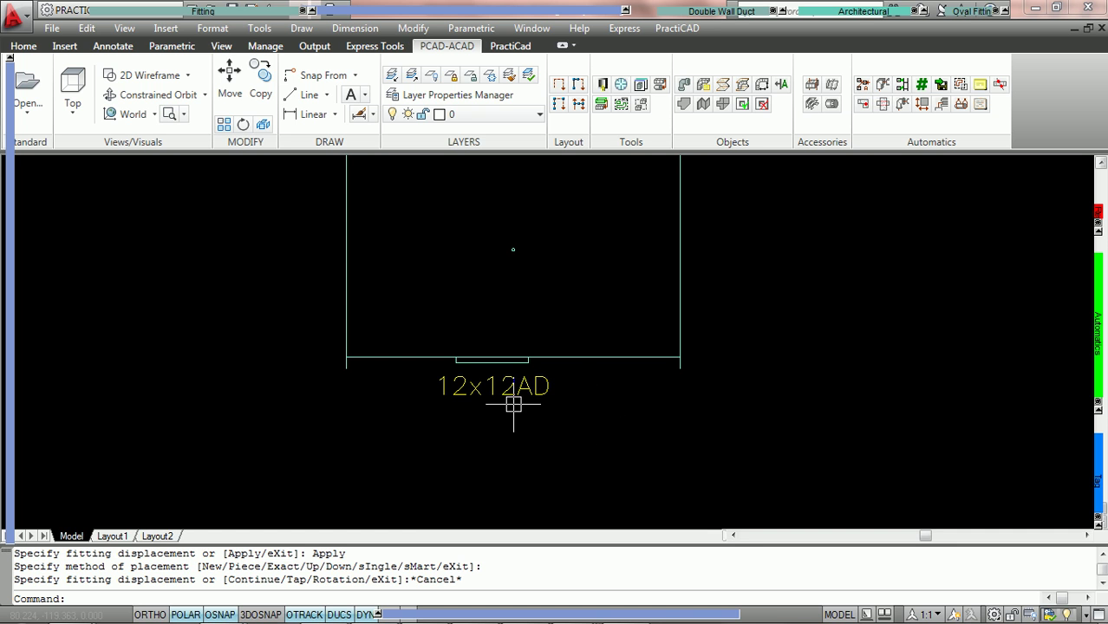
scroll(565, 238, "down", 2)
middle_click_drag(559, 231, 486, 261)
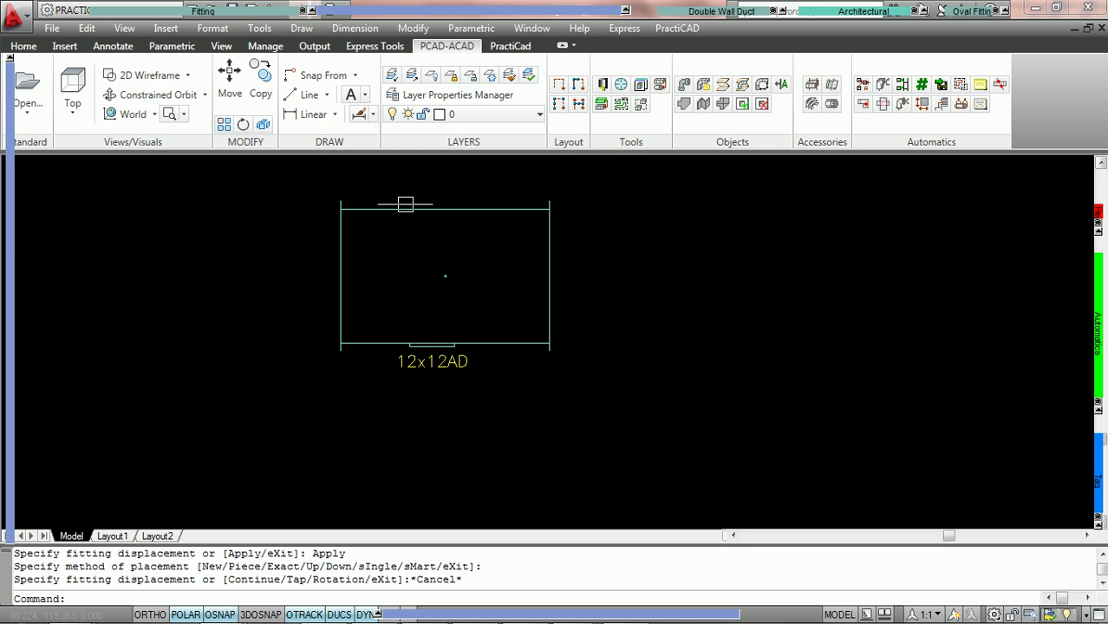
mouse_move(271, 11)
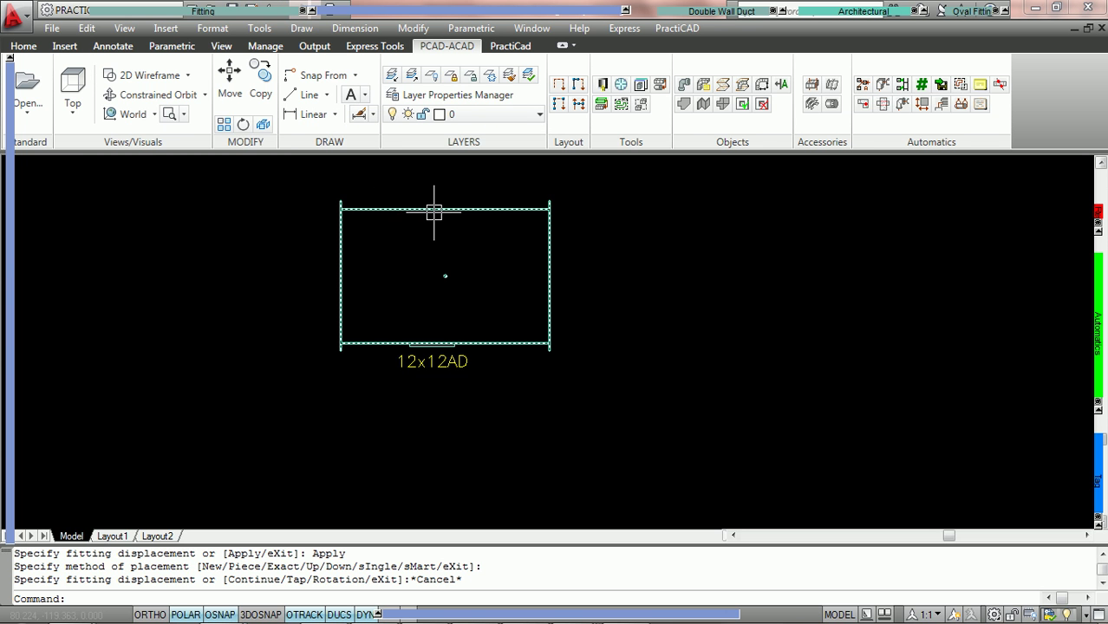
mouse_move(474, 259)
middle_mouse_down()
mouse_move(574, 263)
mouse_move(549, 277)
middle_mouse_up()
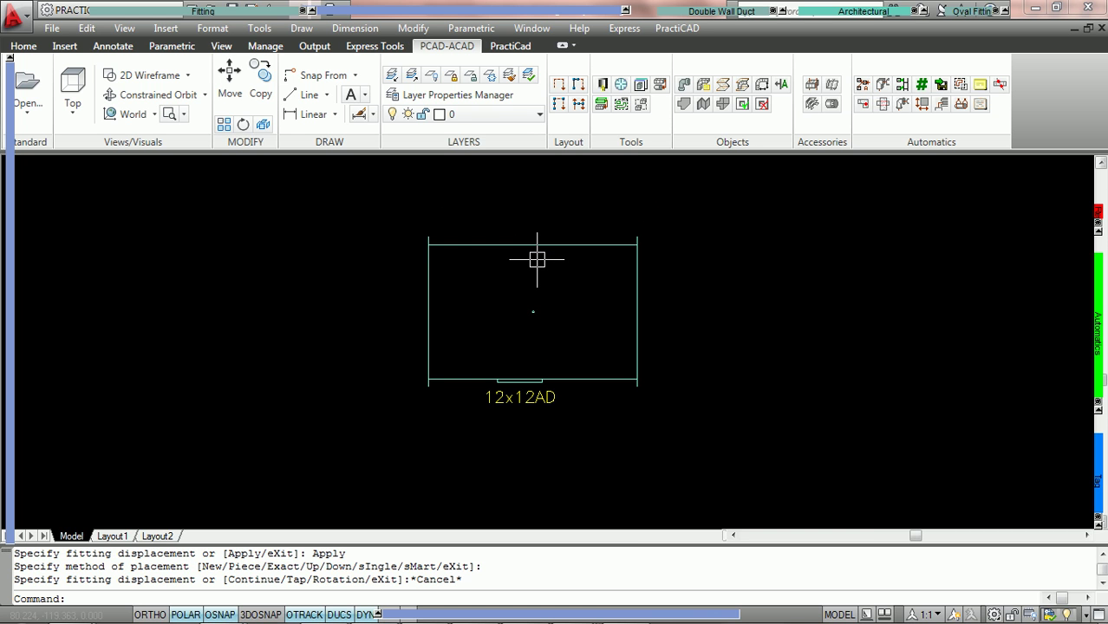